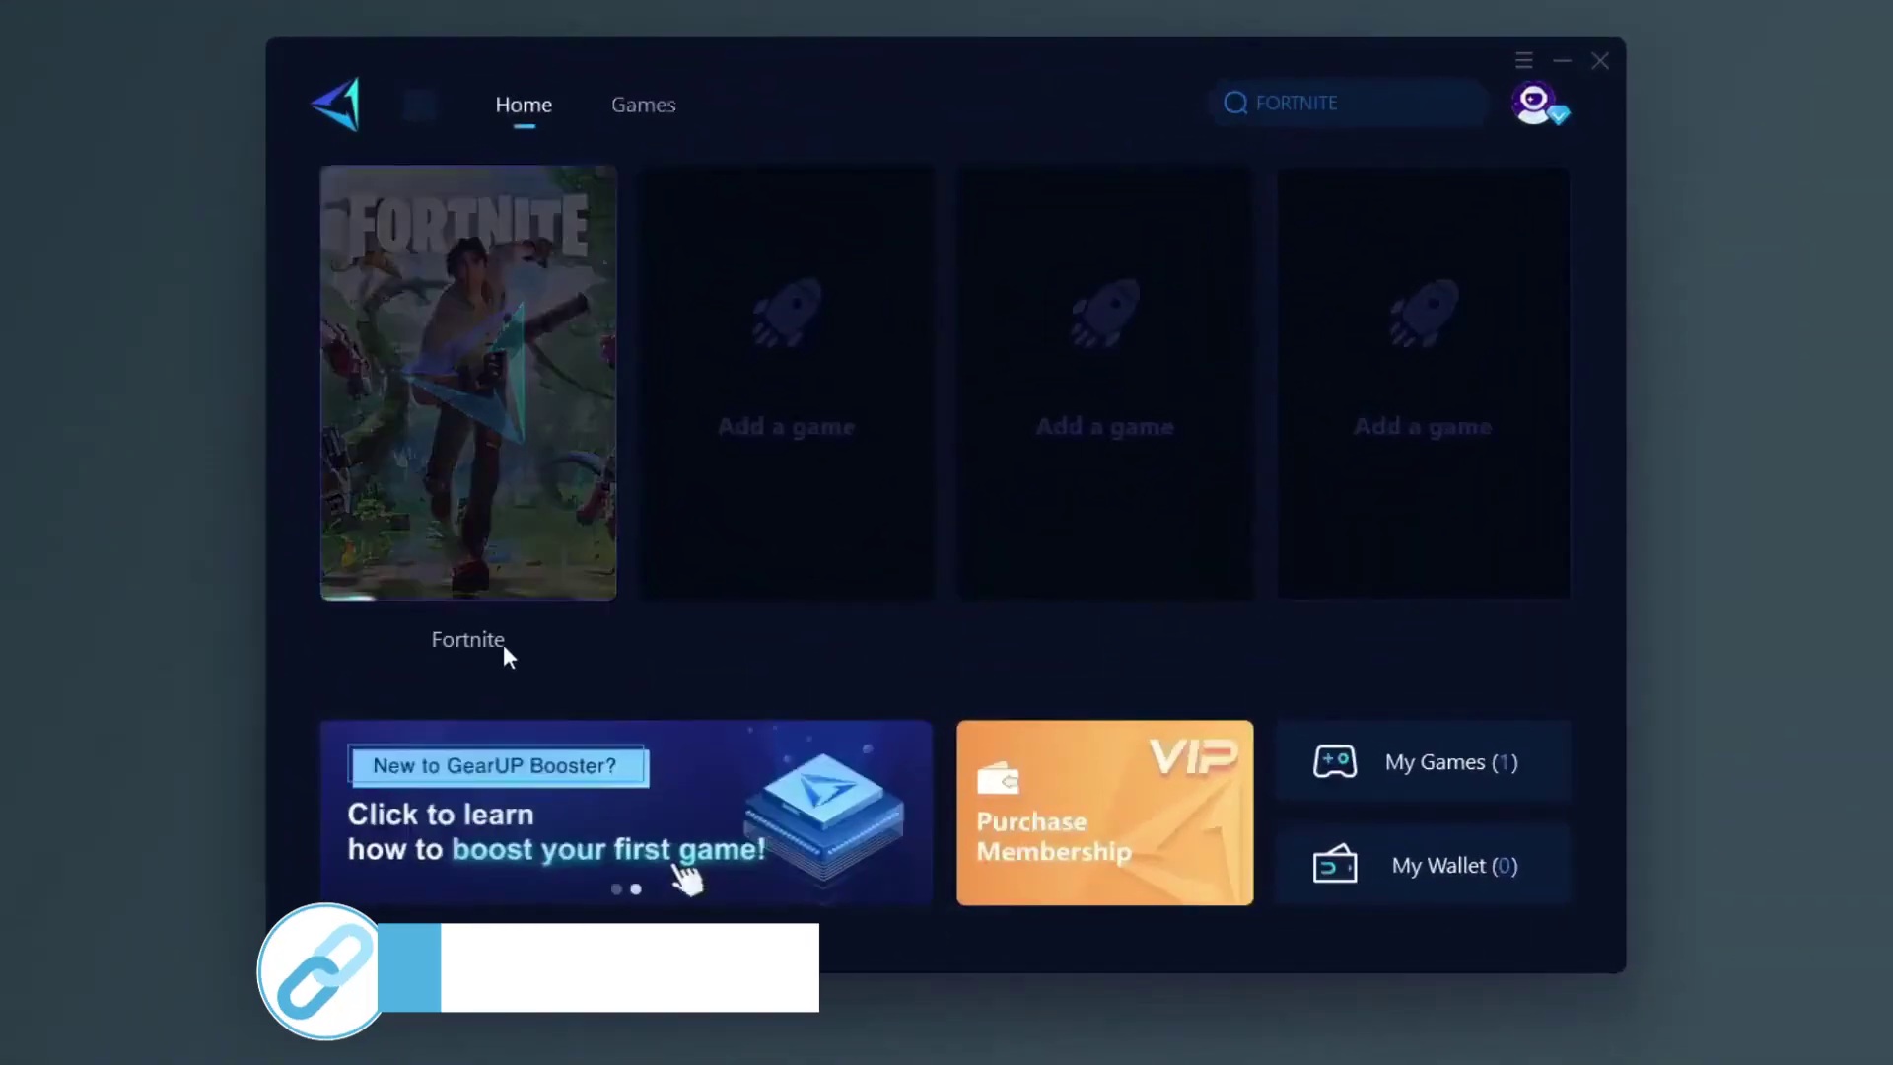
- Browse the supported games in GearUP Booster and open its link from the video description
click(459, 657)
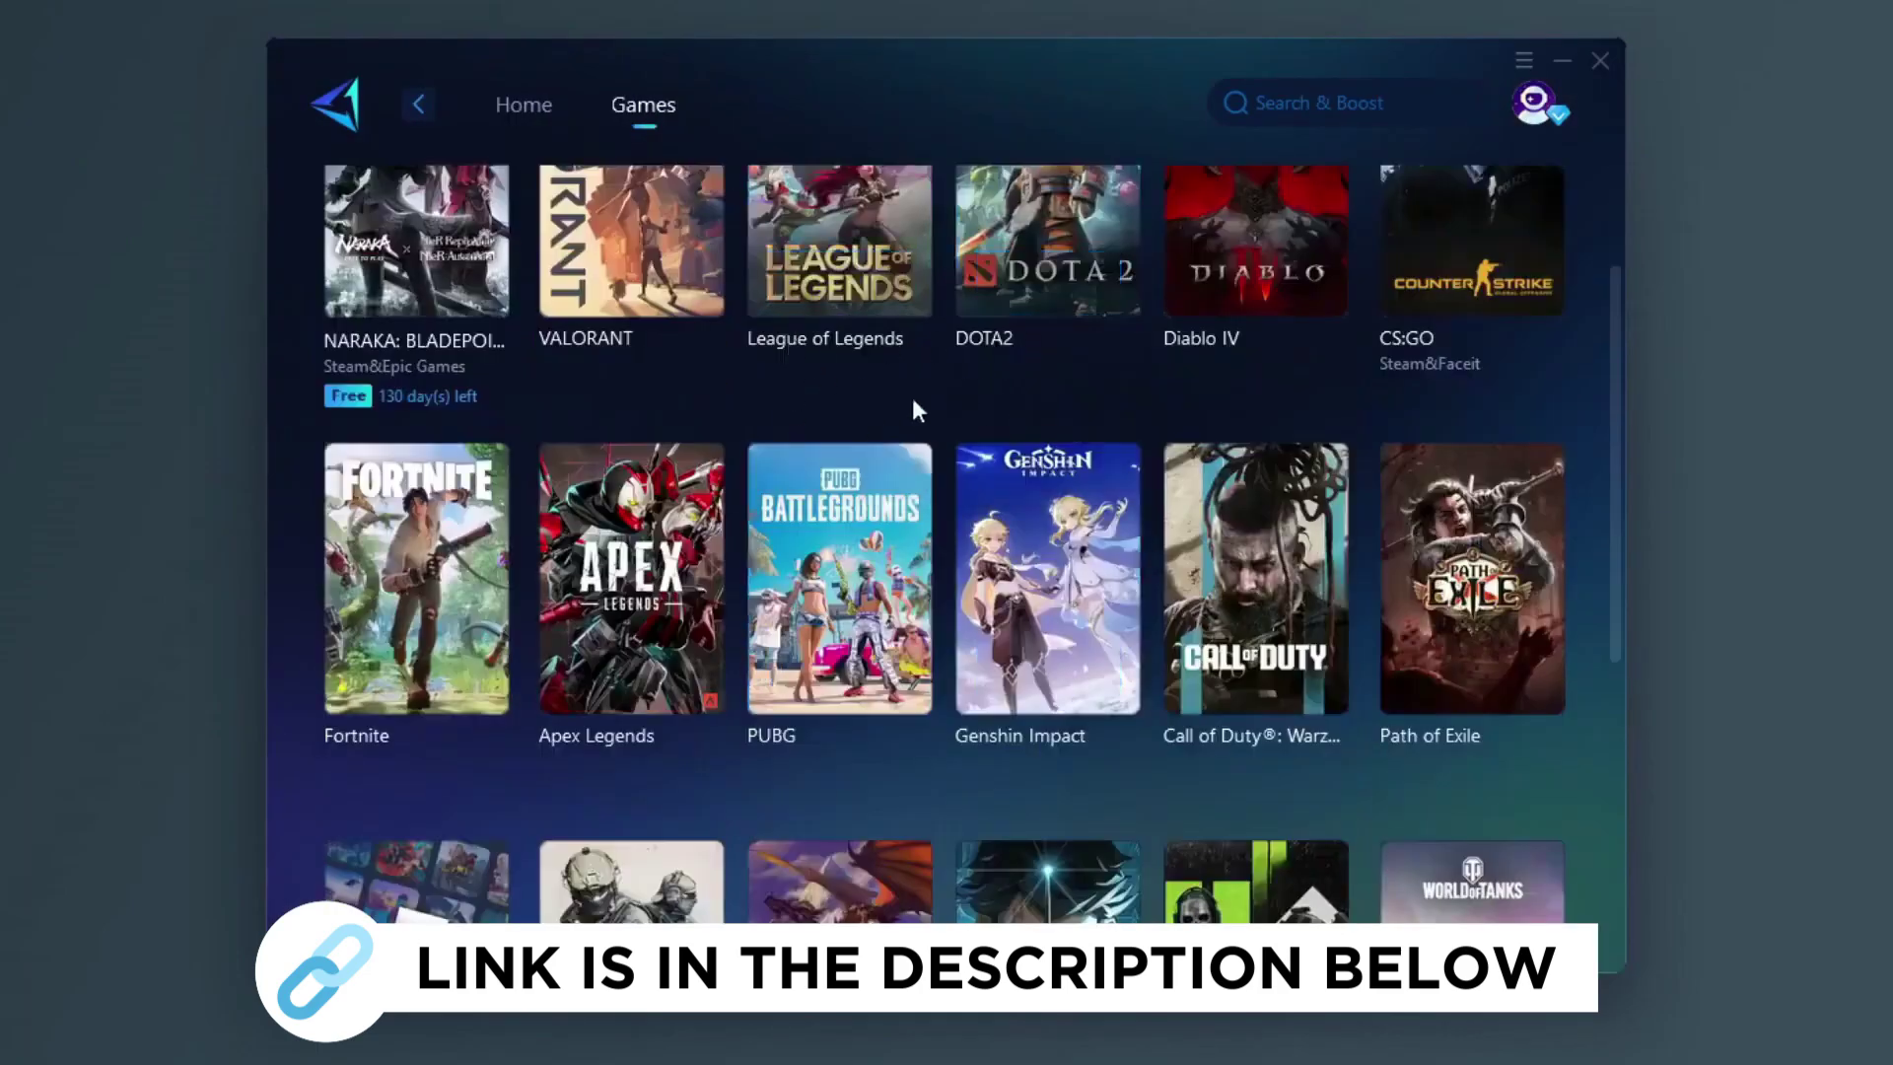
scroll(1049, 434, down, 4)
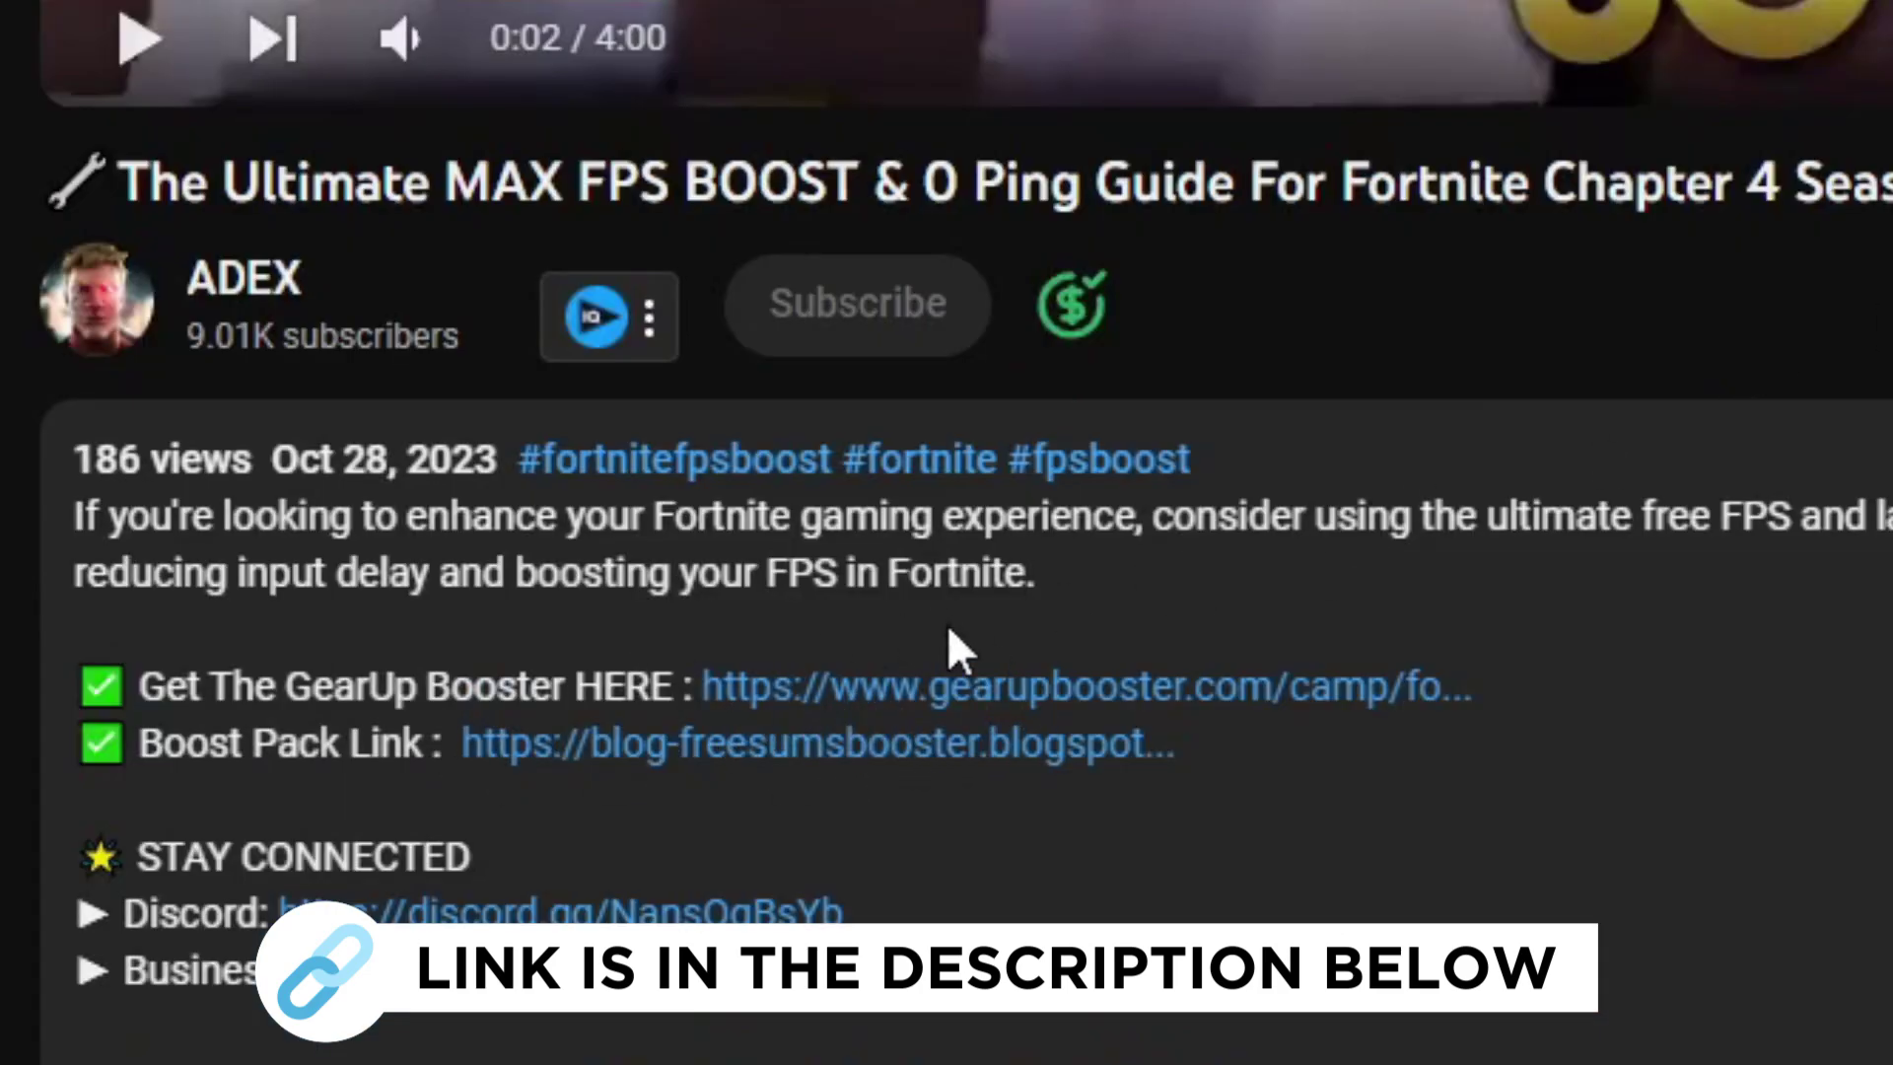
click(976, 689)
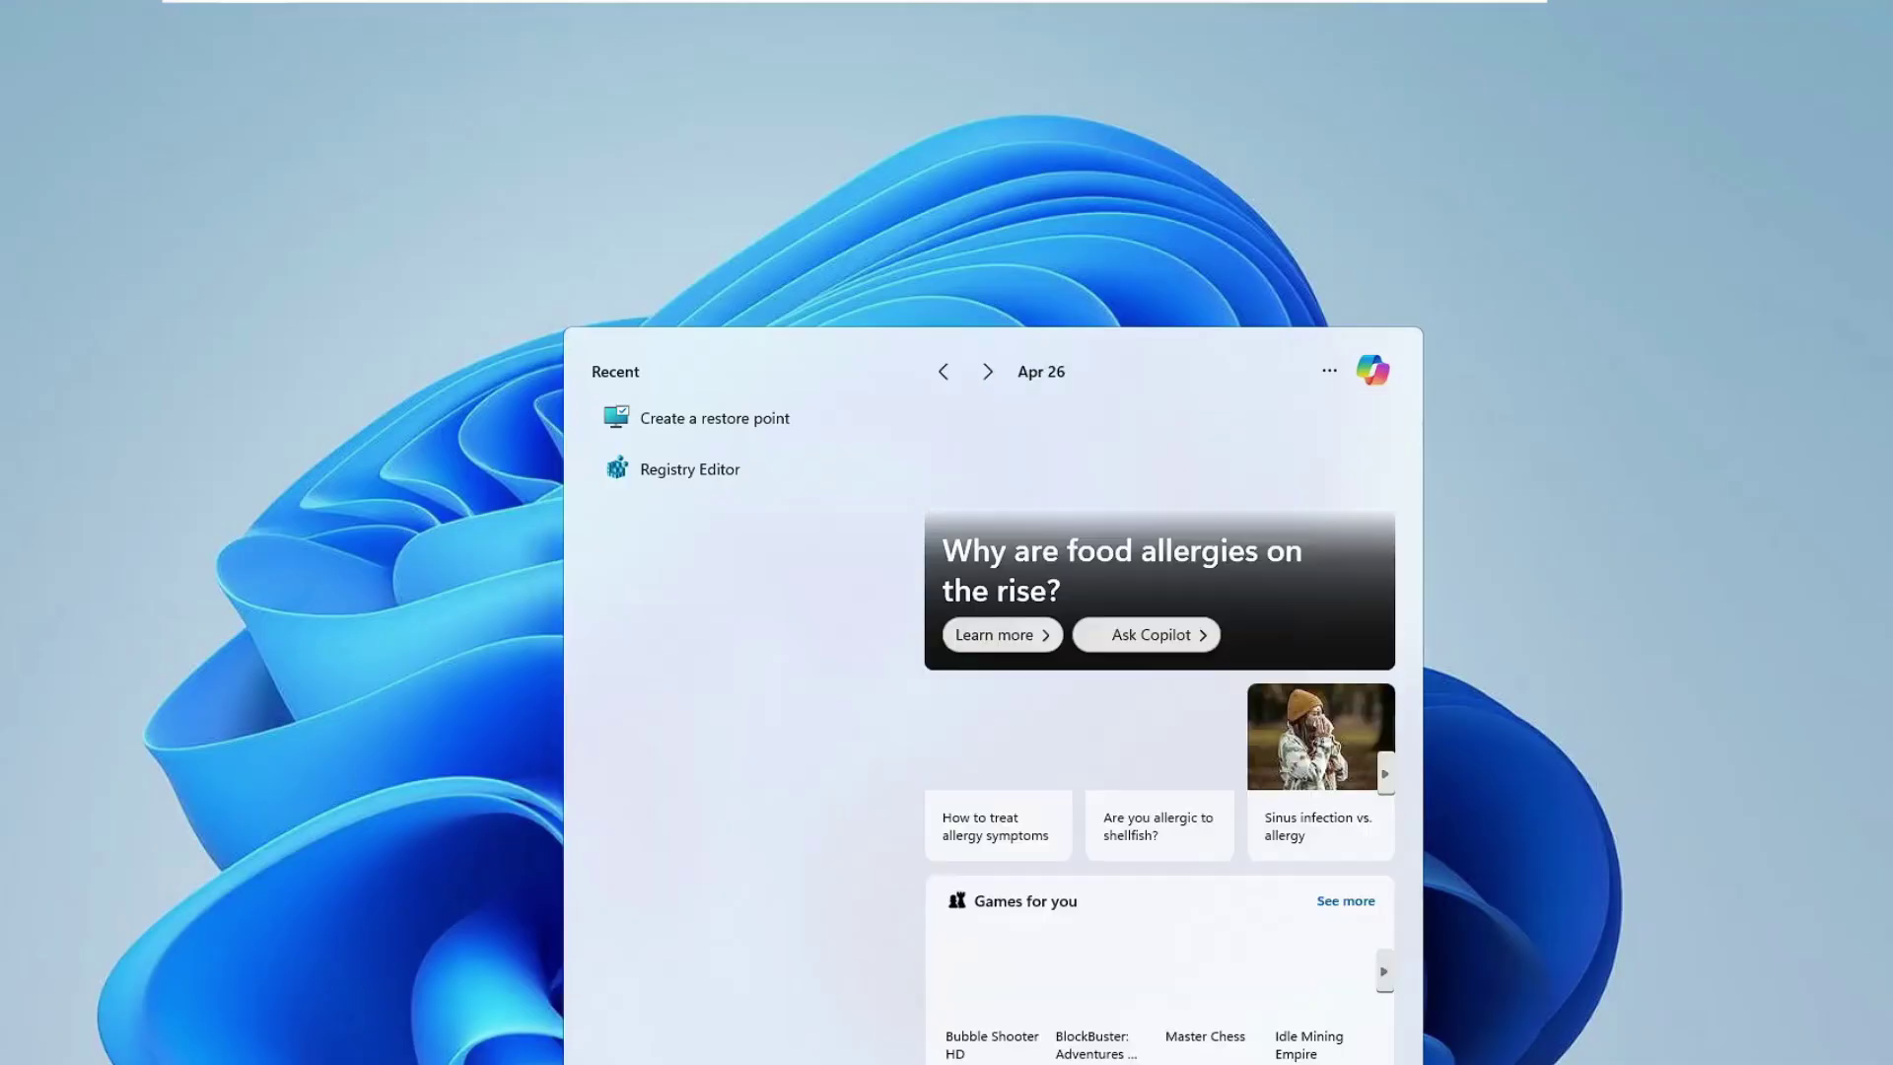
- Search Windows for "registry" and open the Registry Editor, allowing it to make changes
text(registry)
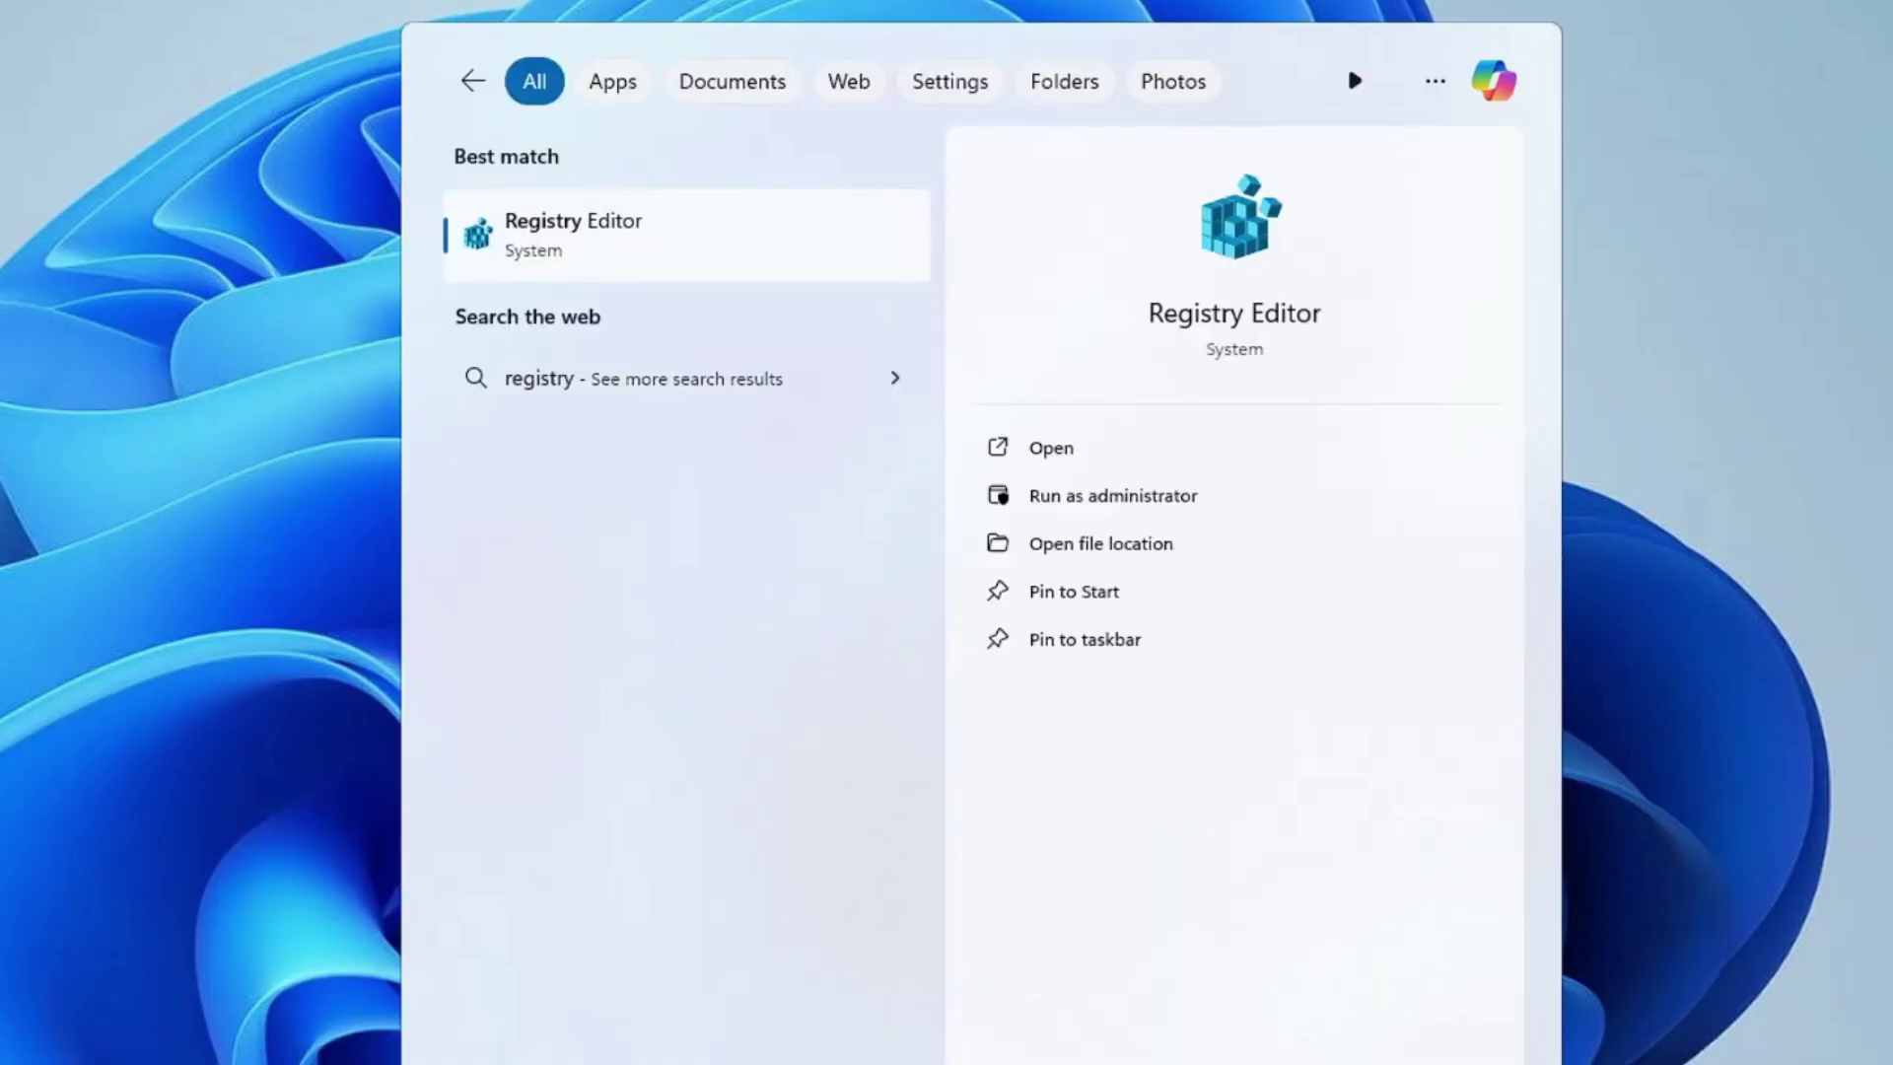
click(606, 233)
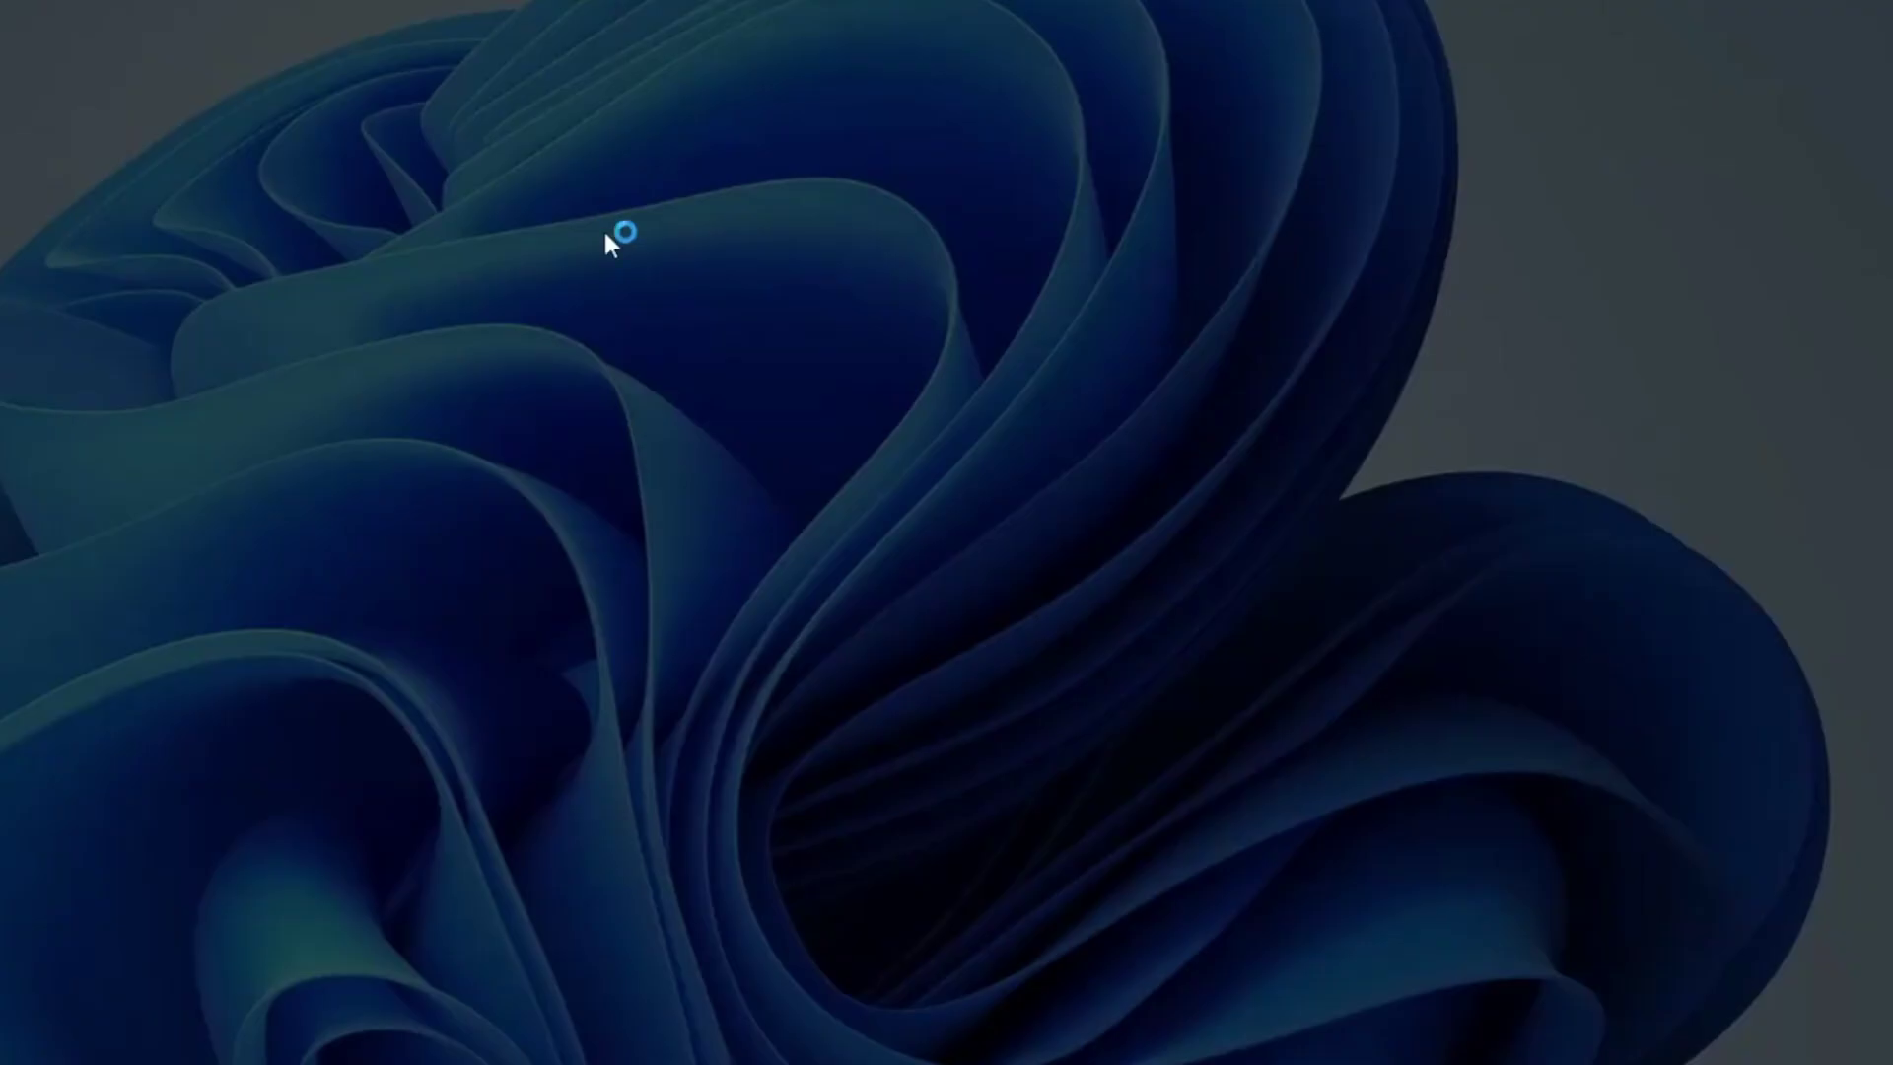
click(653, 603)
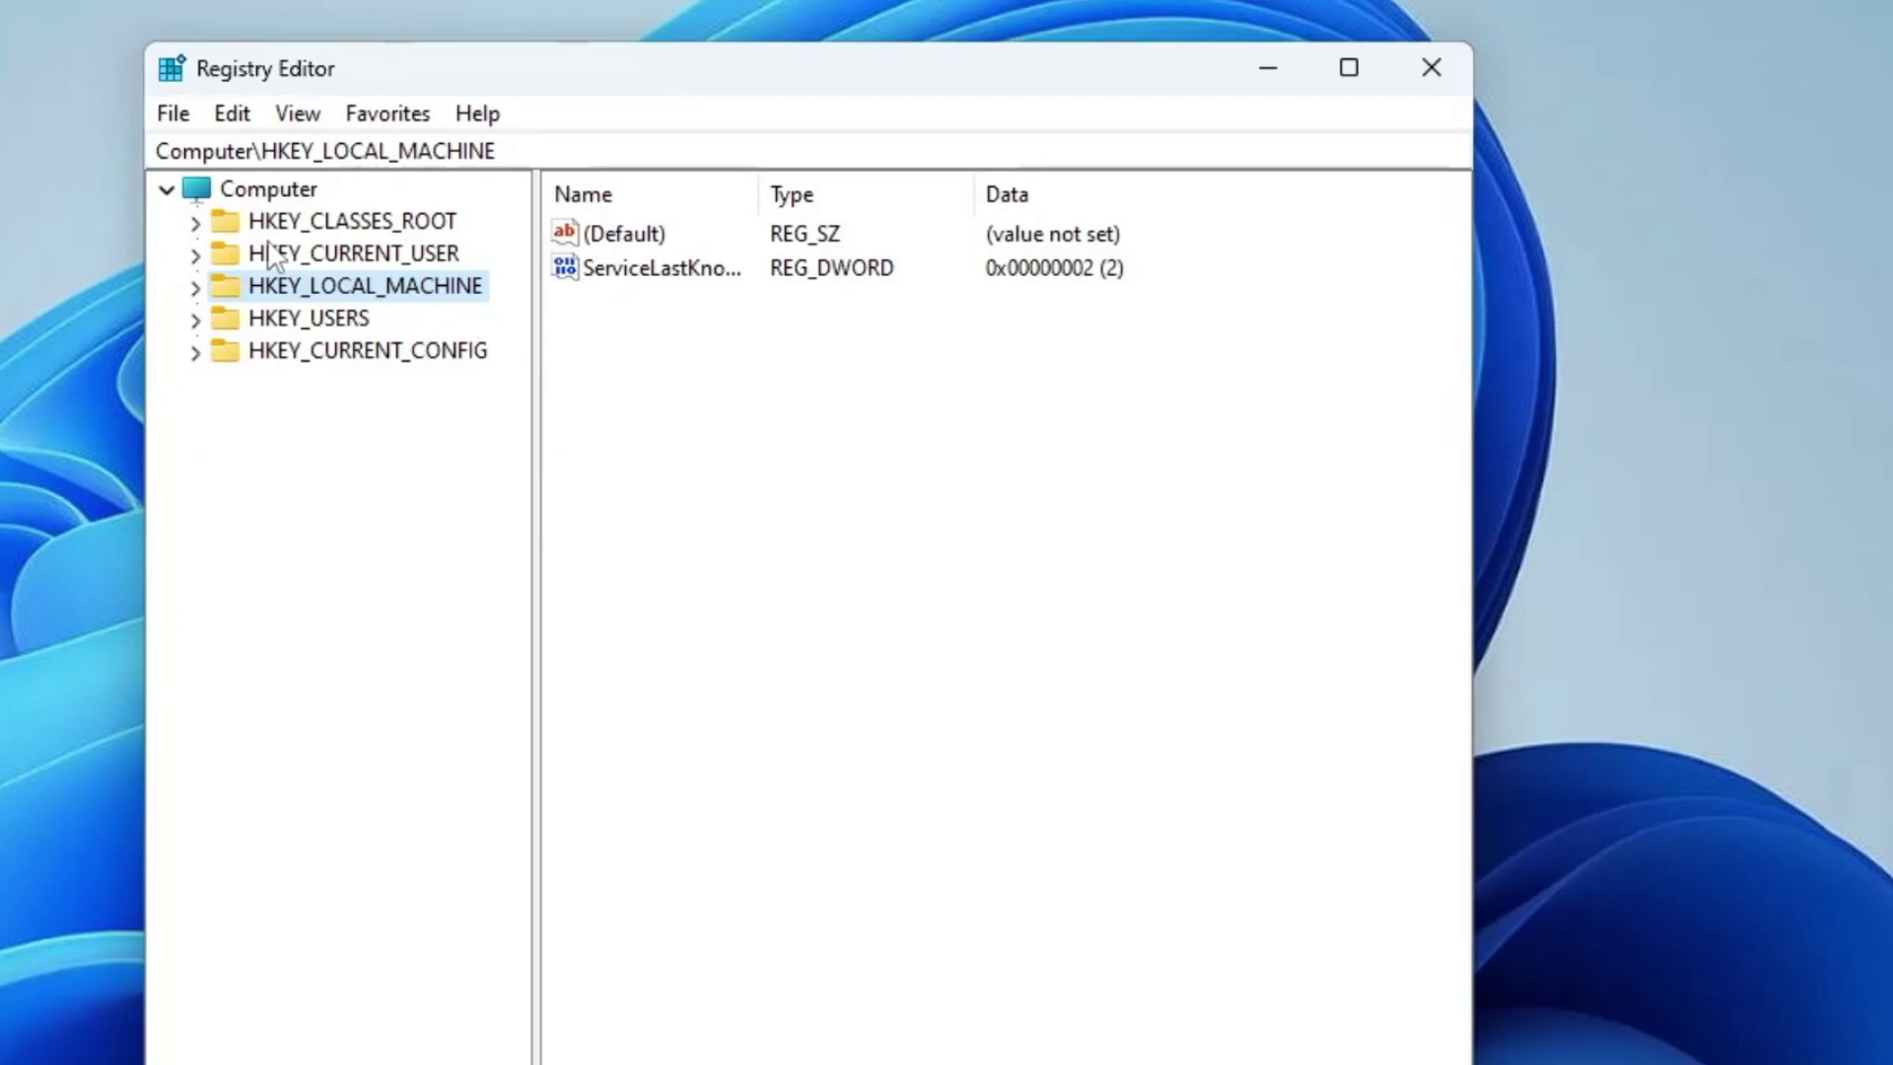
- Navigate to the registry key HKEY_LOCAL_MACHINE\SYSTEM\CurrentControlSet\Control
double_click(301, 289)
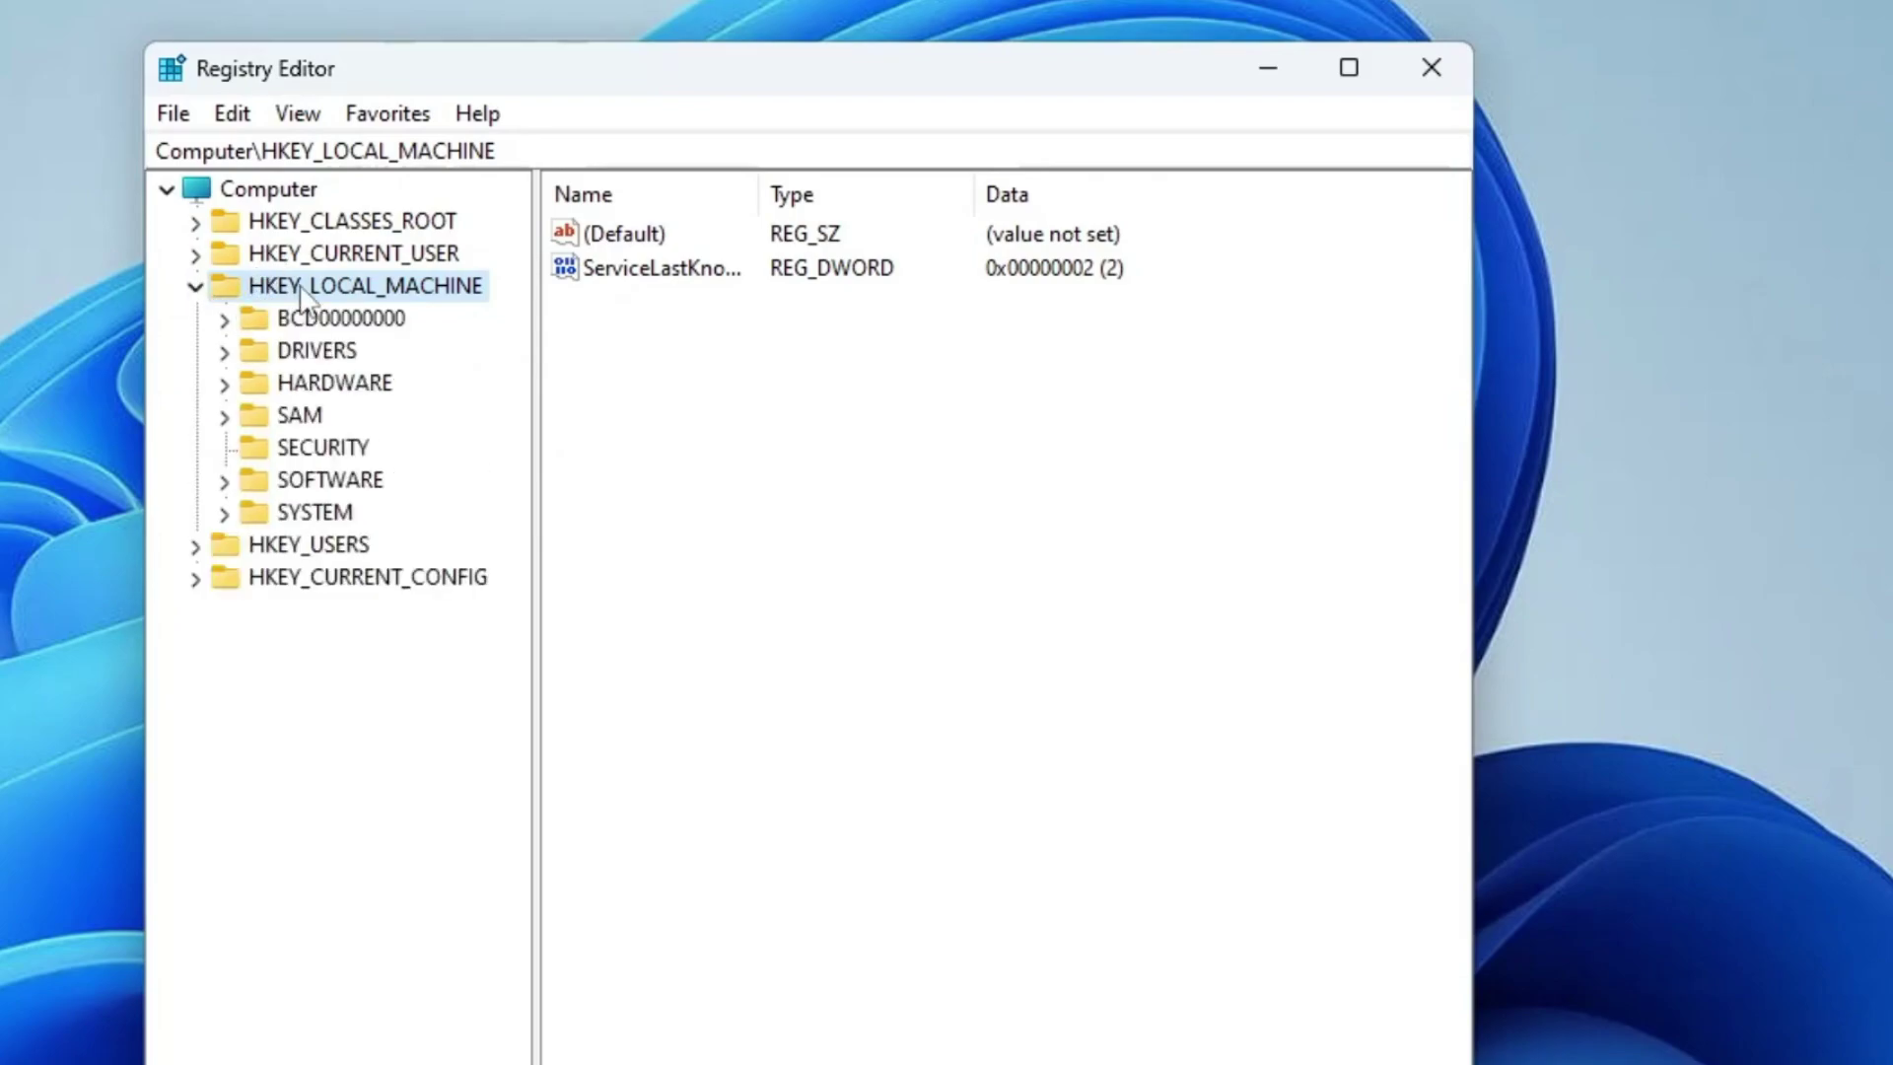
click(332, 524)
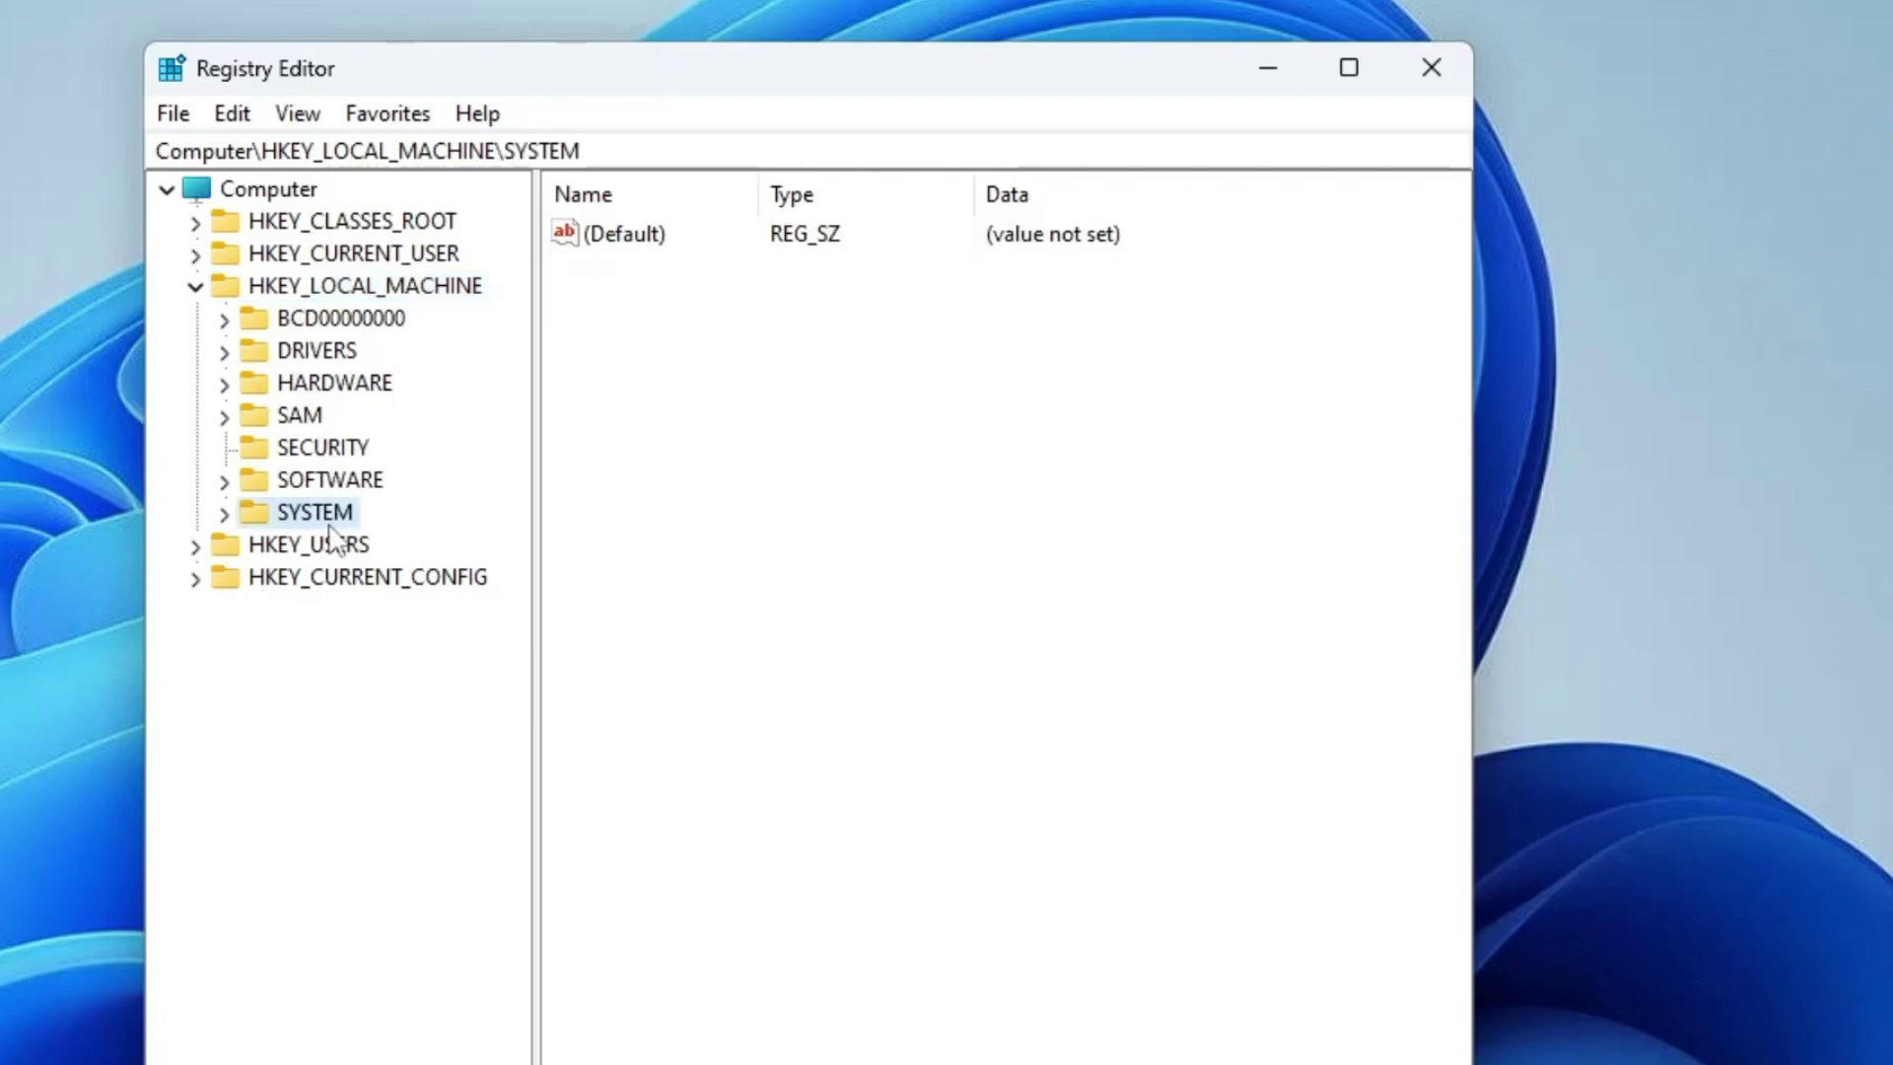
double_click(328, 522)
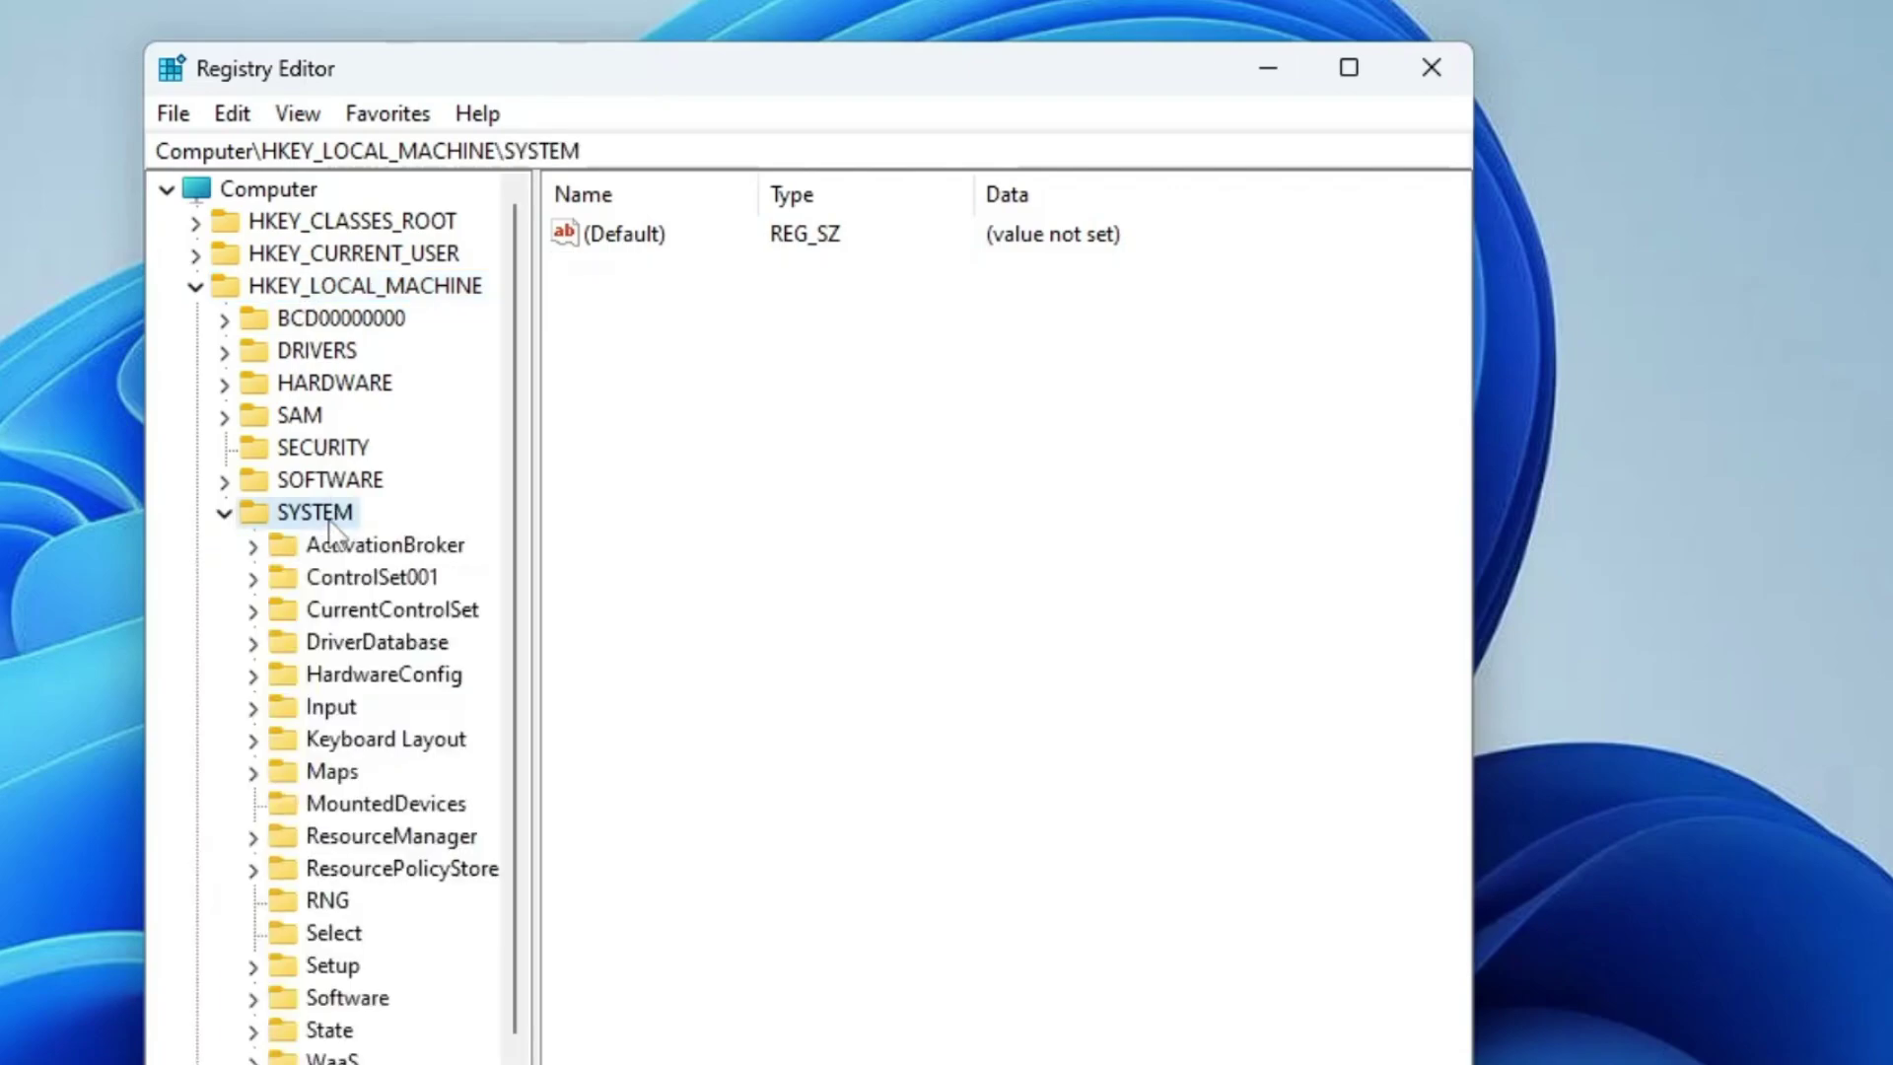
click(330, 613)
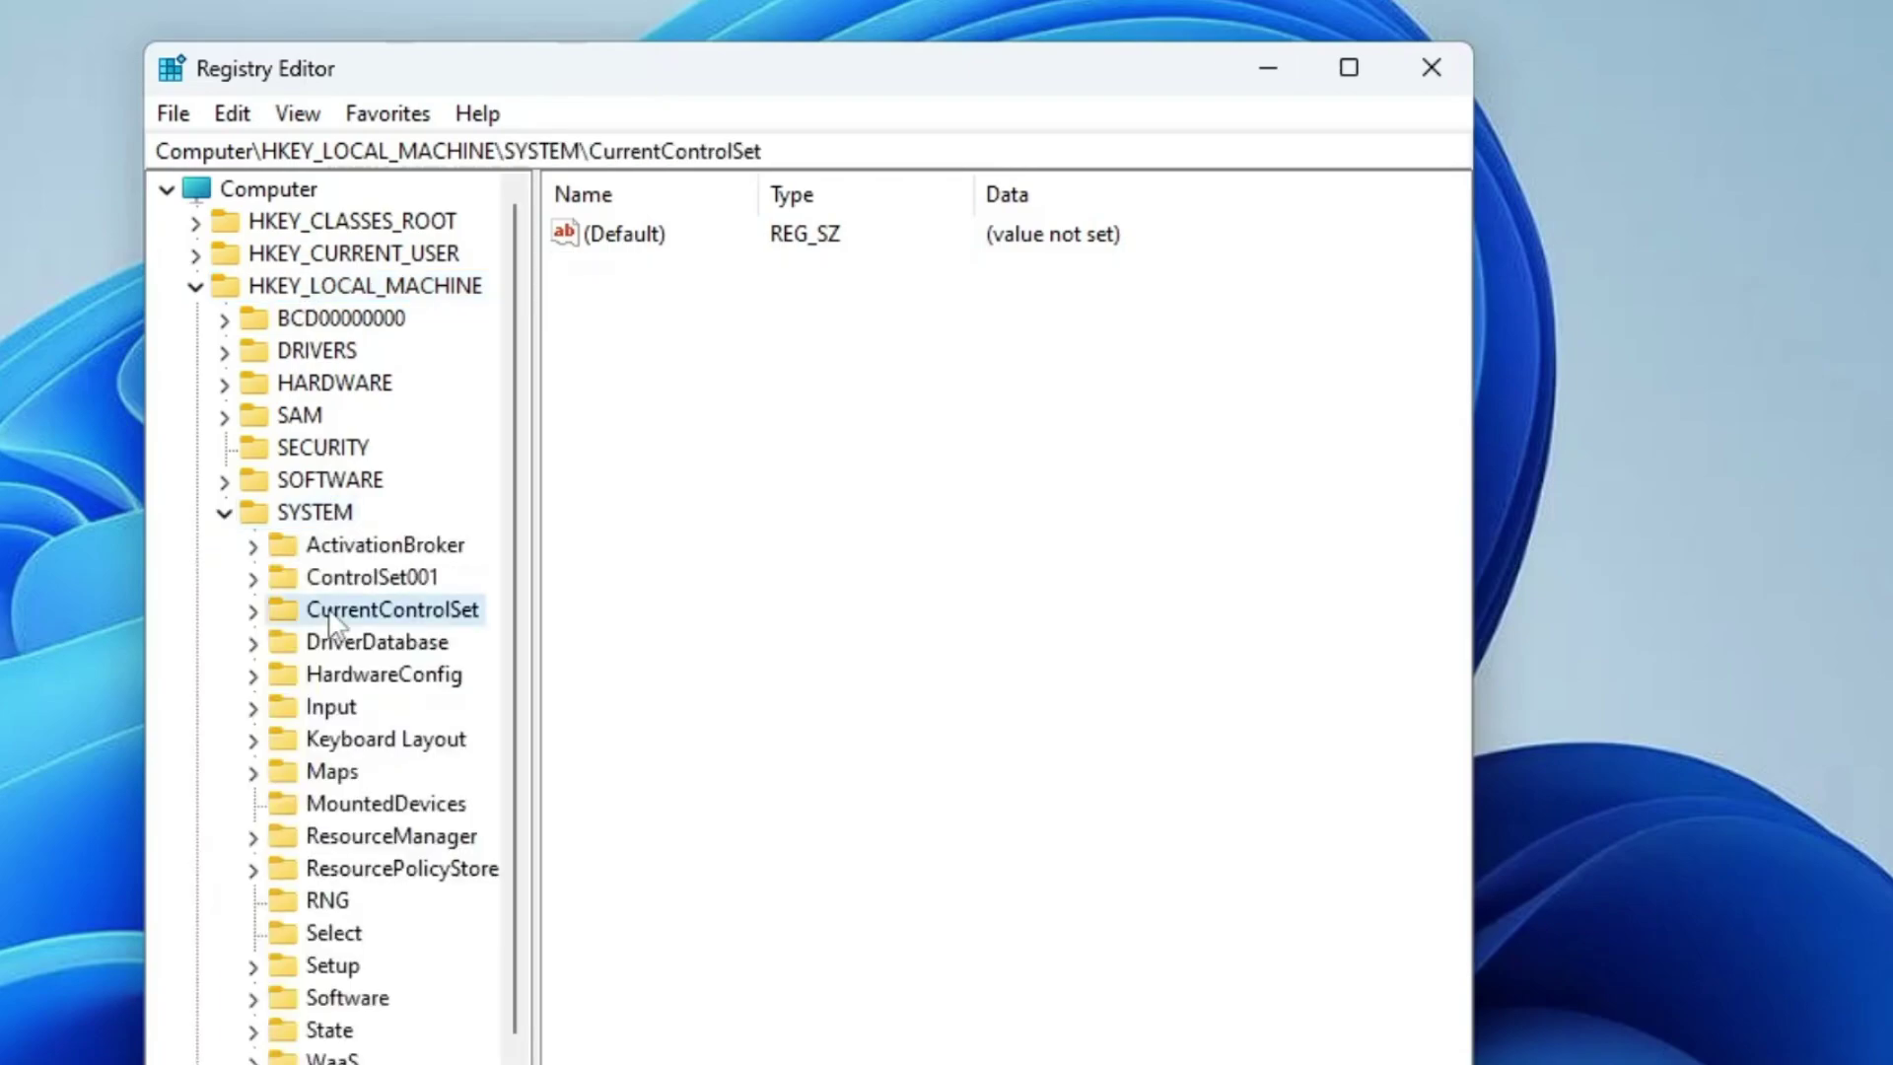
double_click(427, 611)
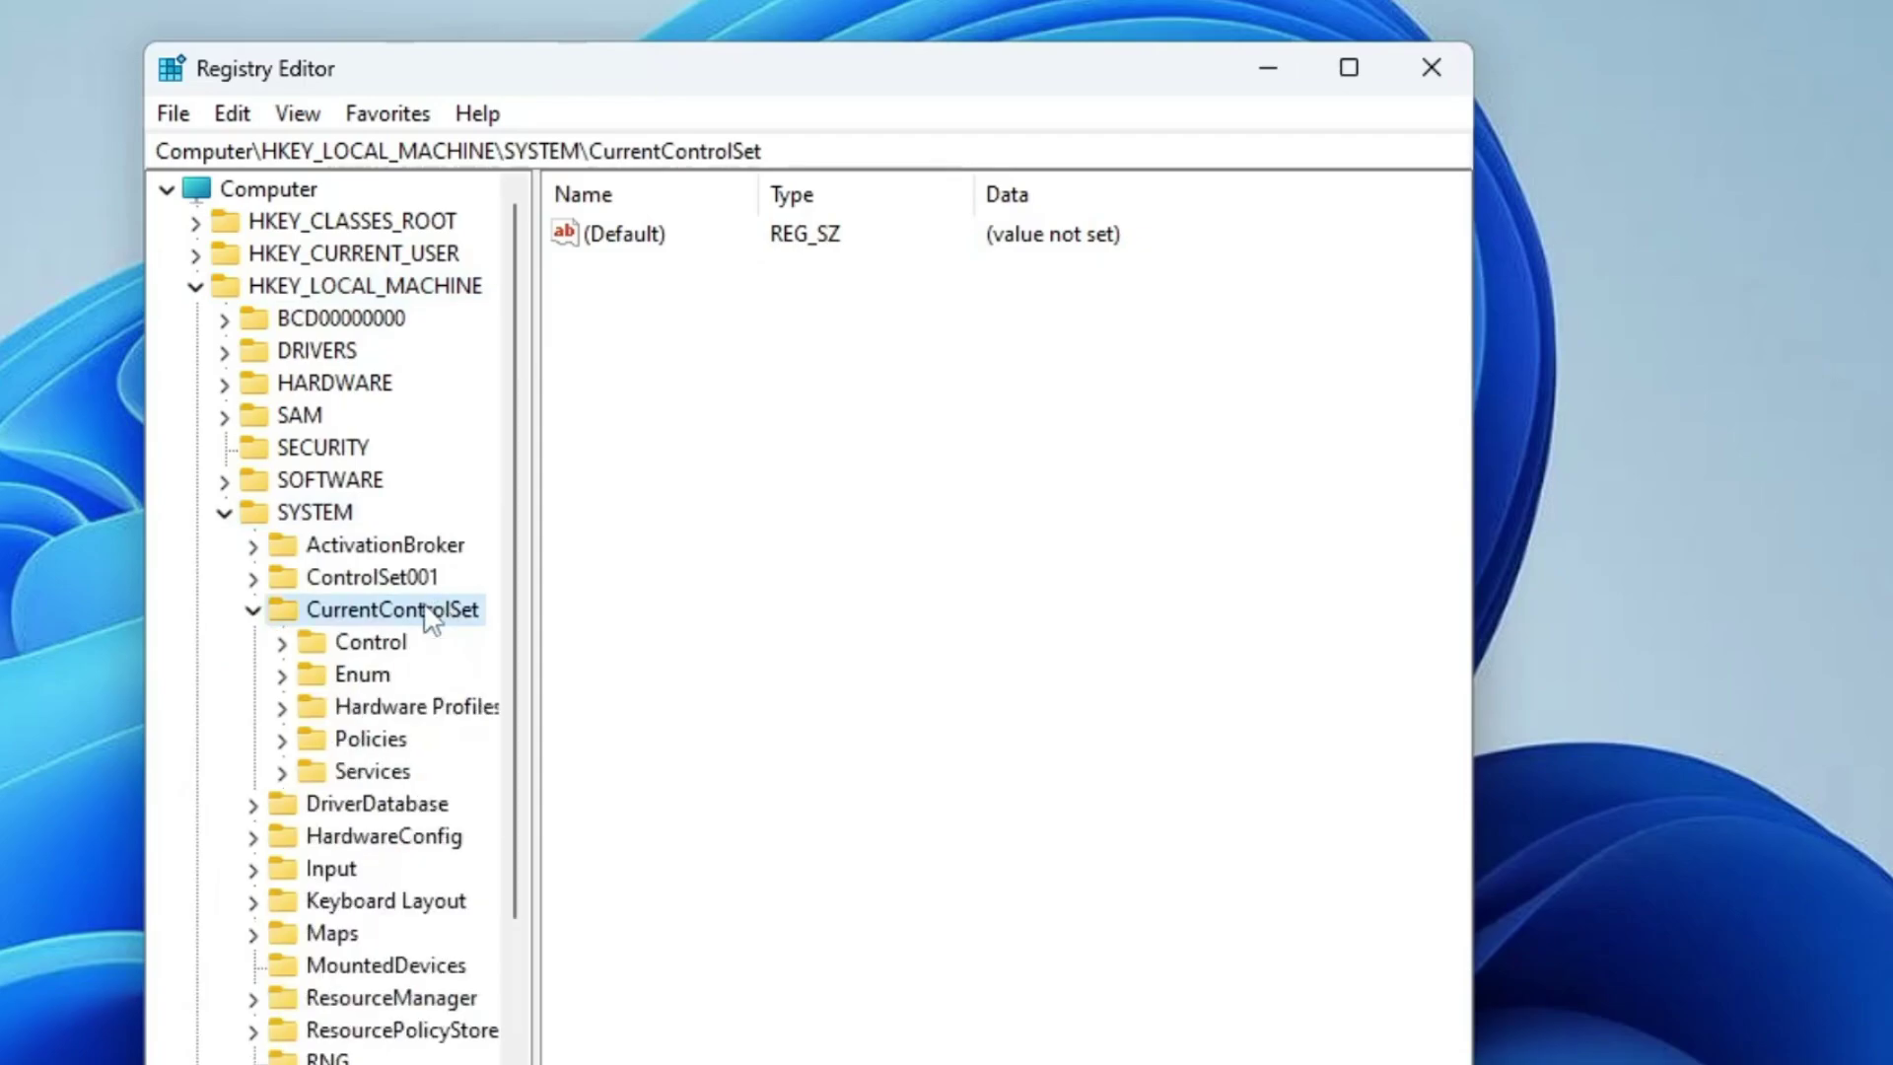
click(381, 653)
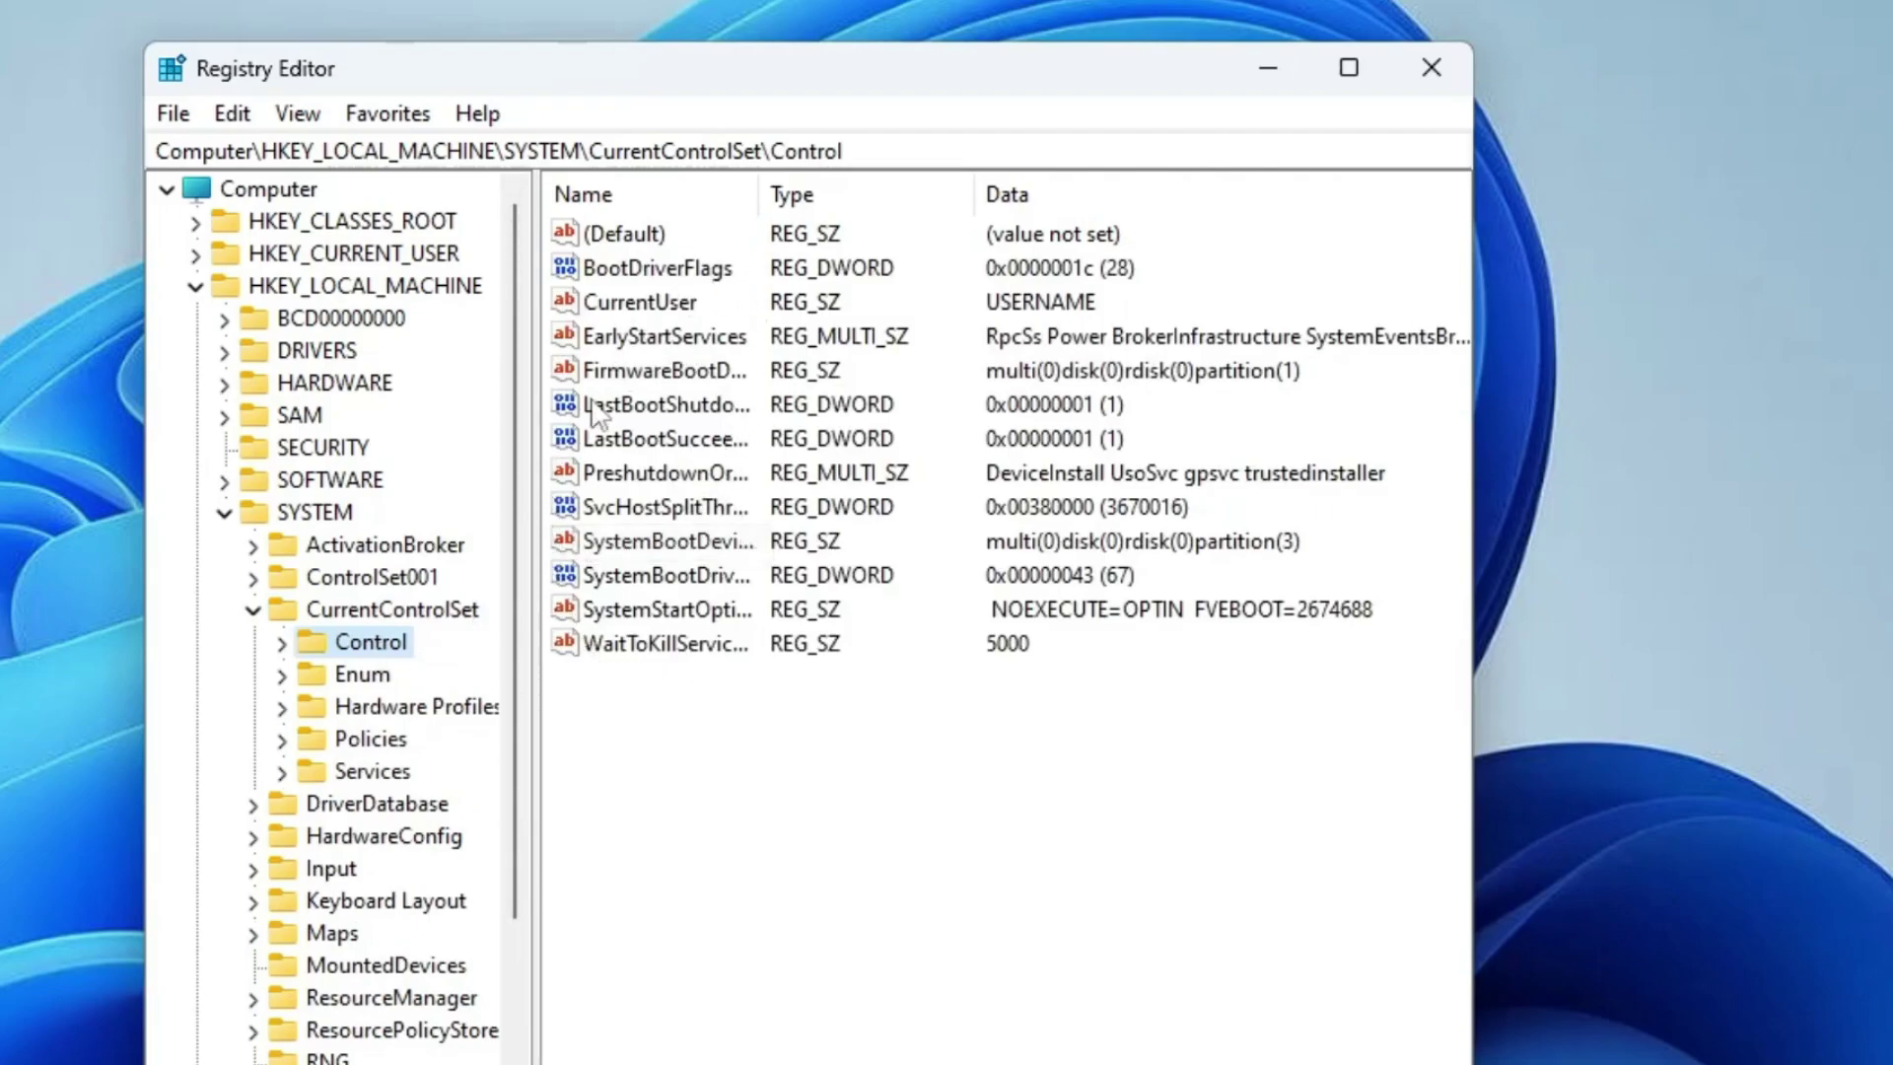
- Check the installed RAM in System Information and set SvcHostSplitThresholdInKB to hexadecimal 400000
drag(767, 197, 908, 196)
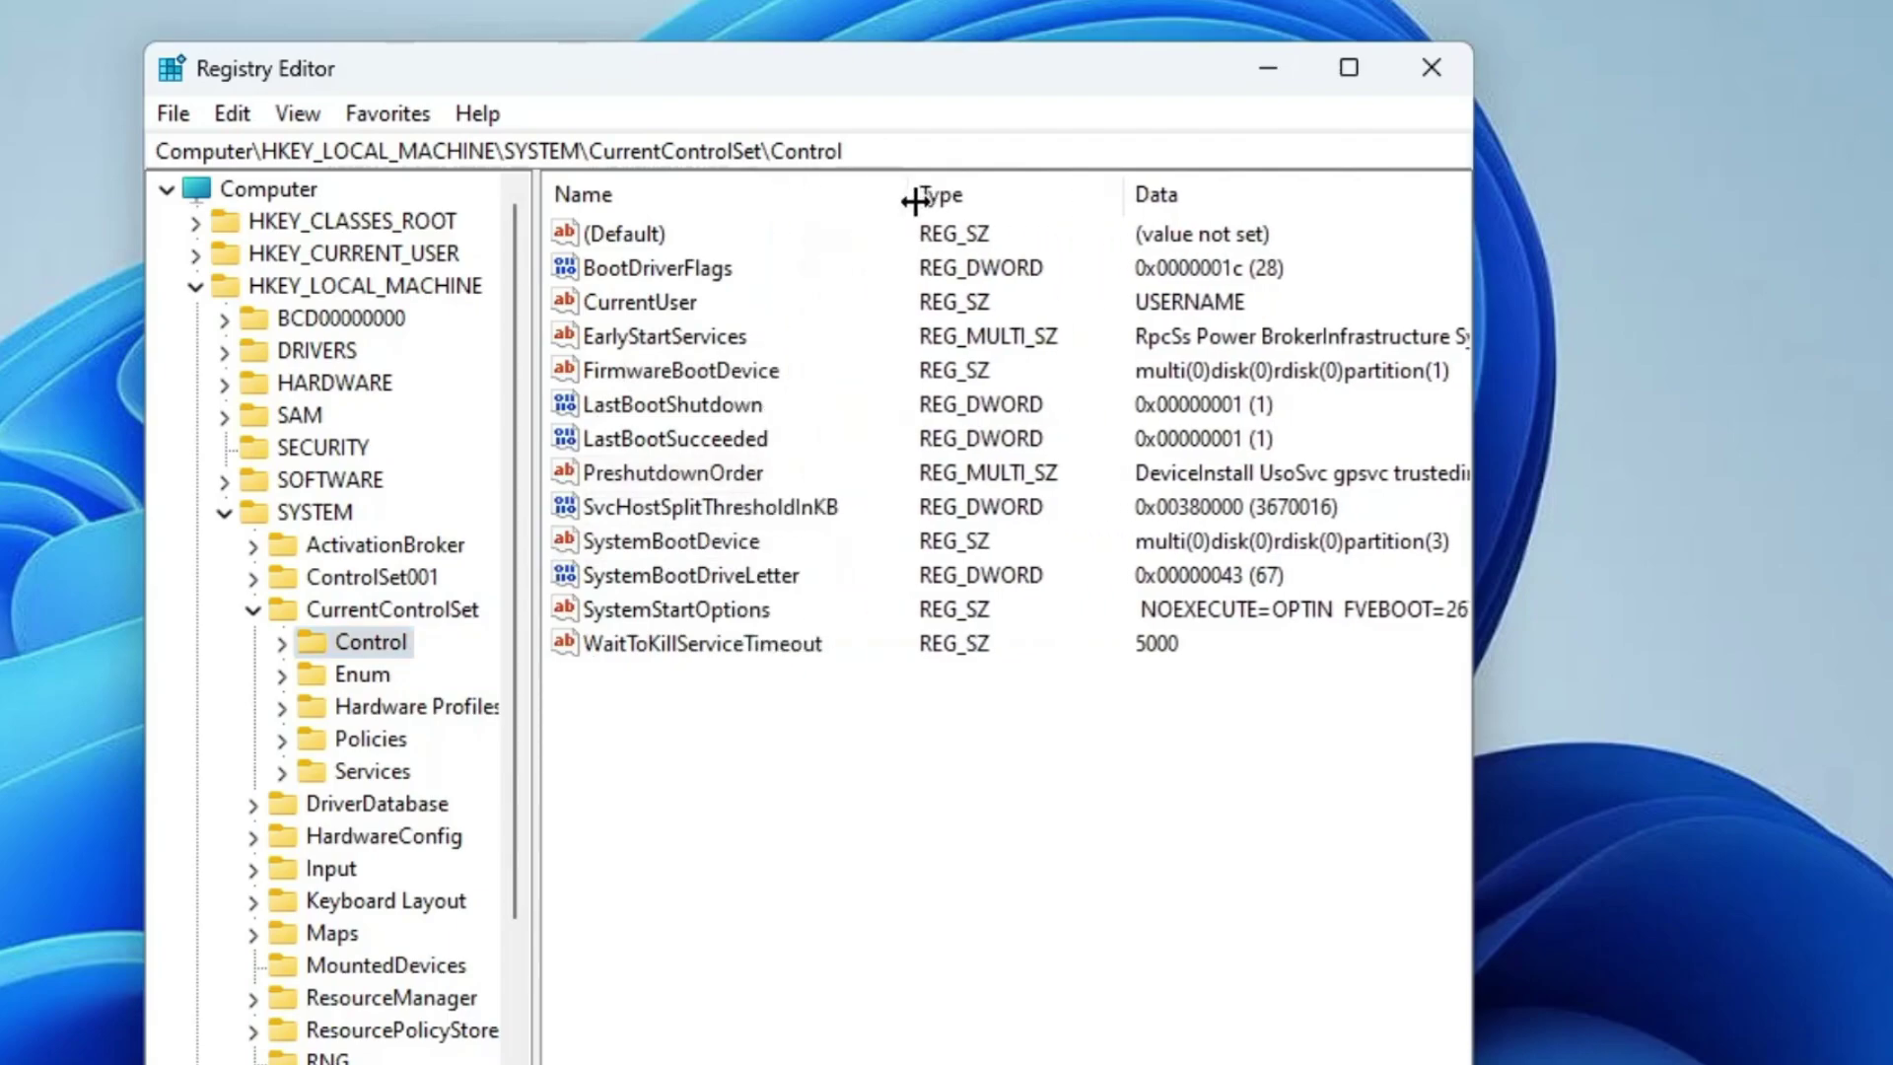
click(631, 512)
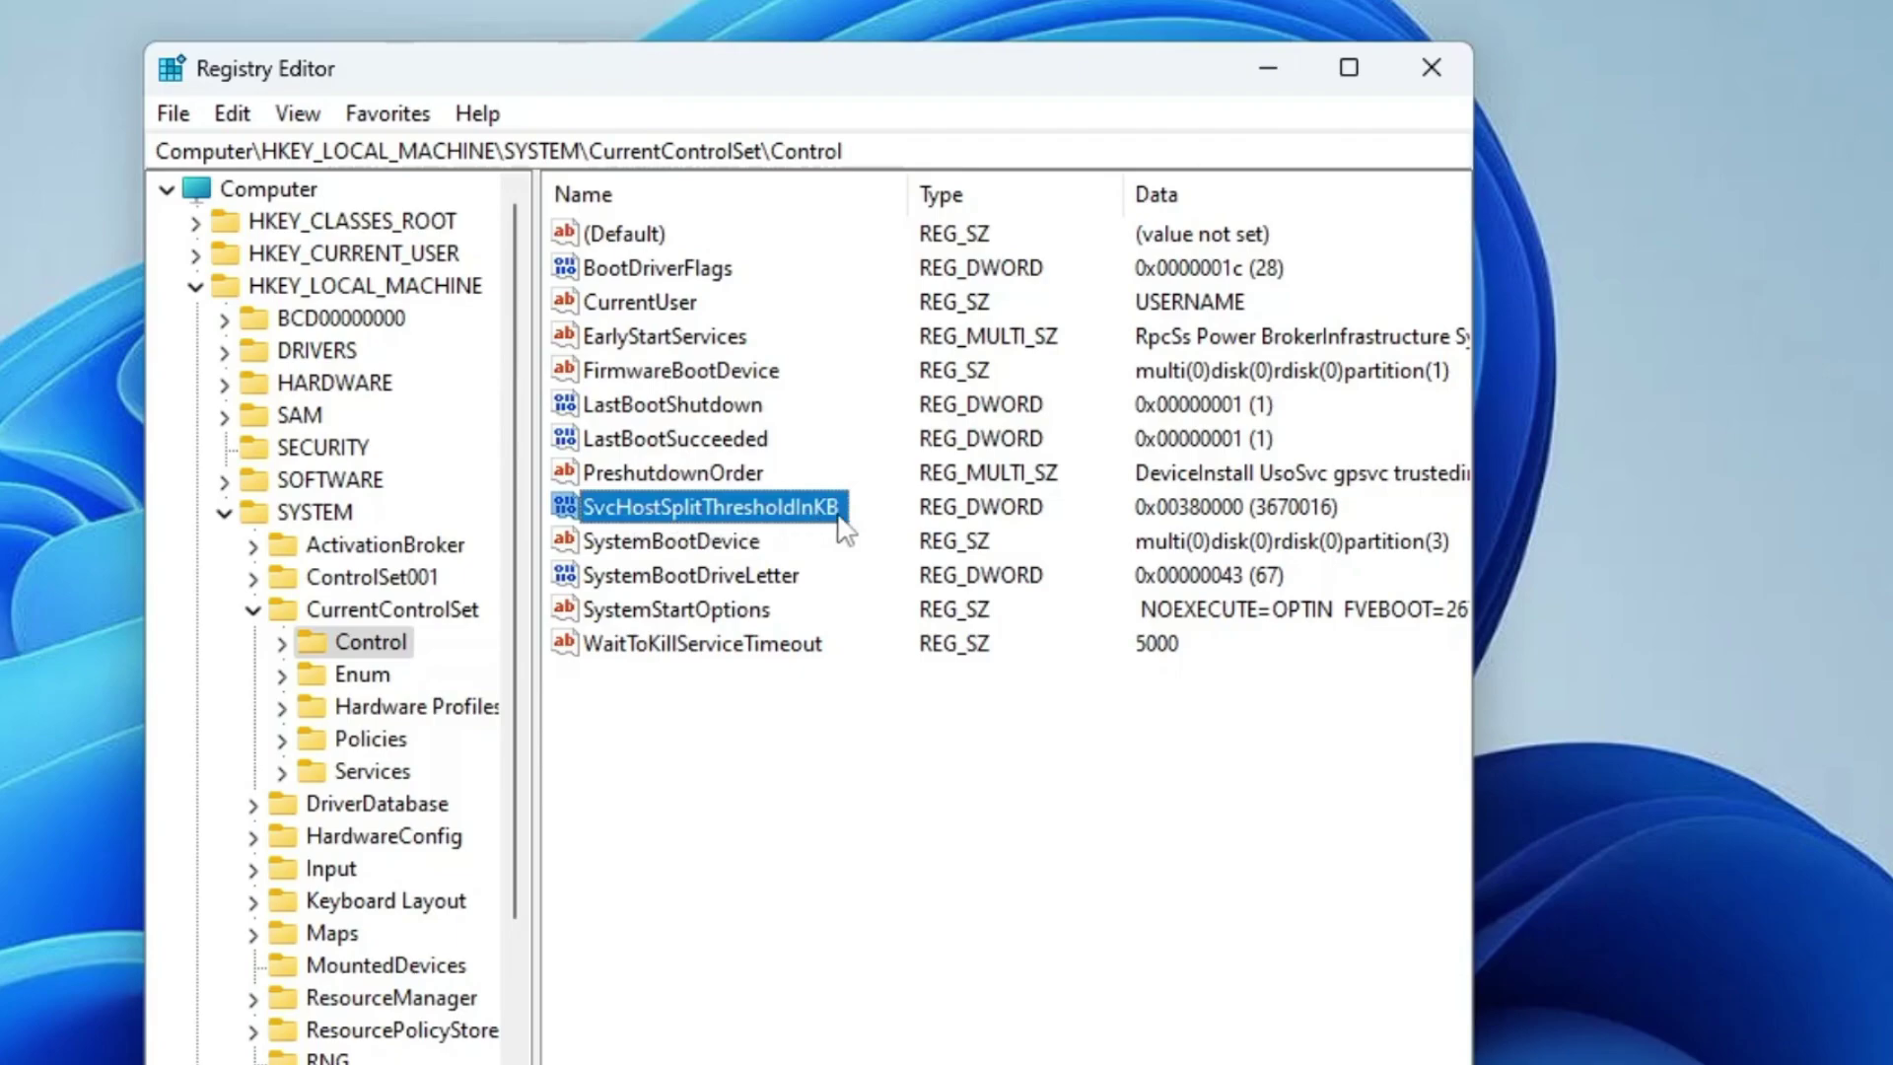
double_click(718, 503)
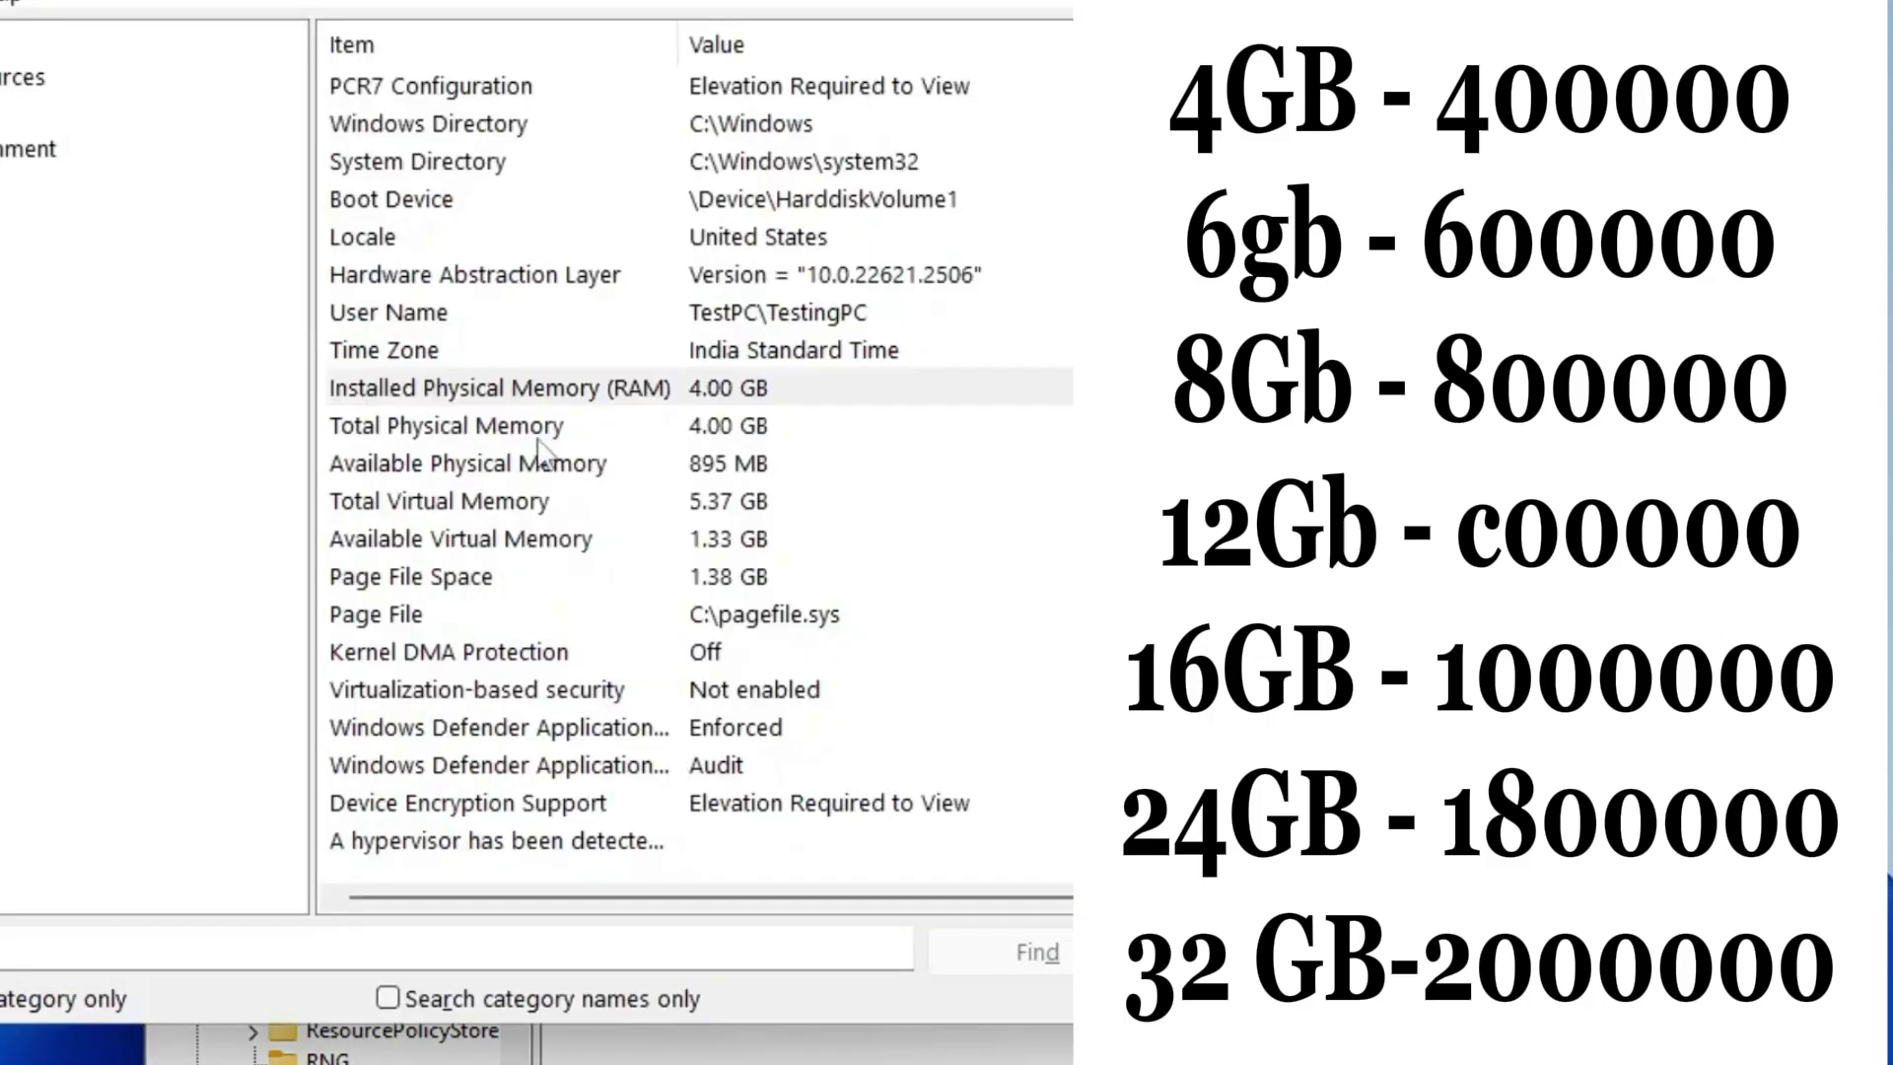
click(454, 391)
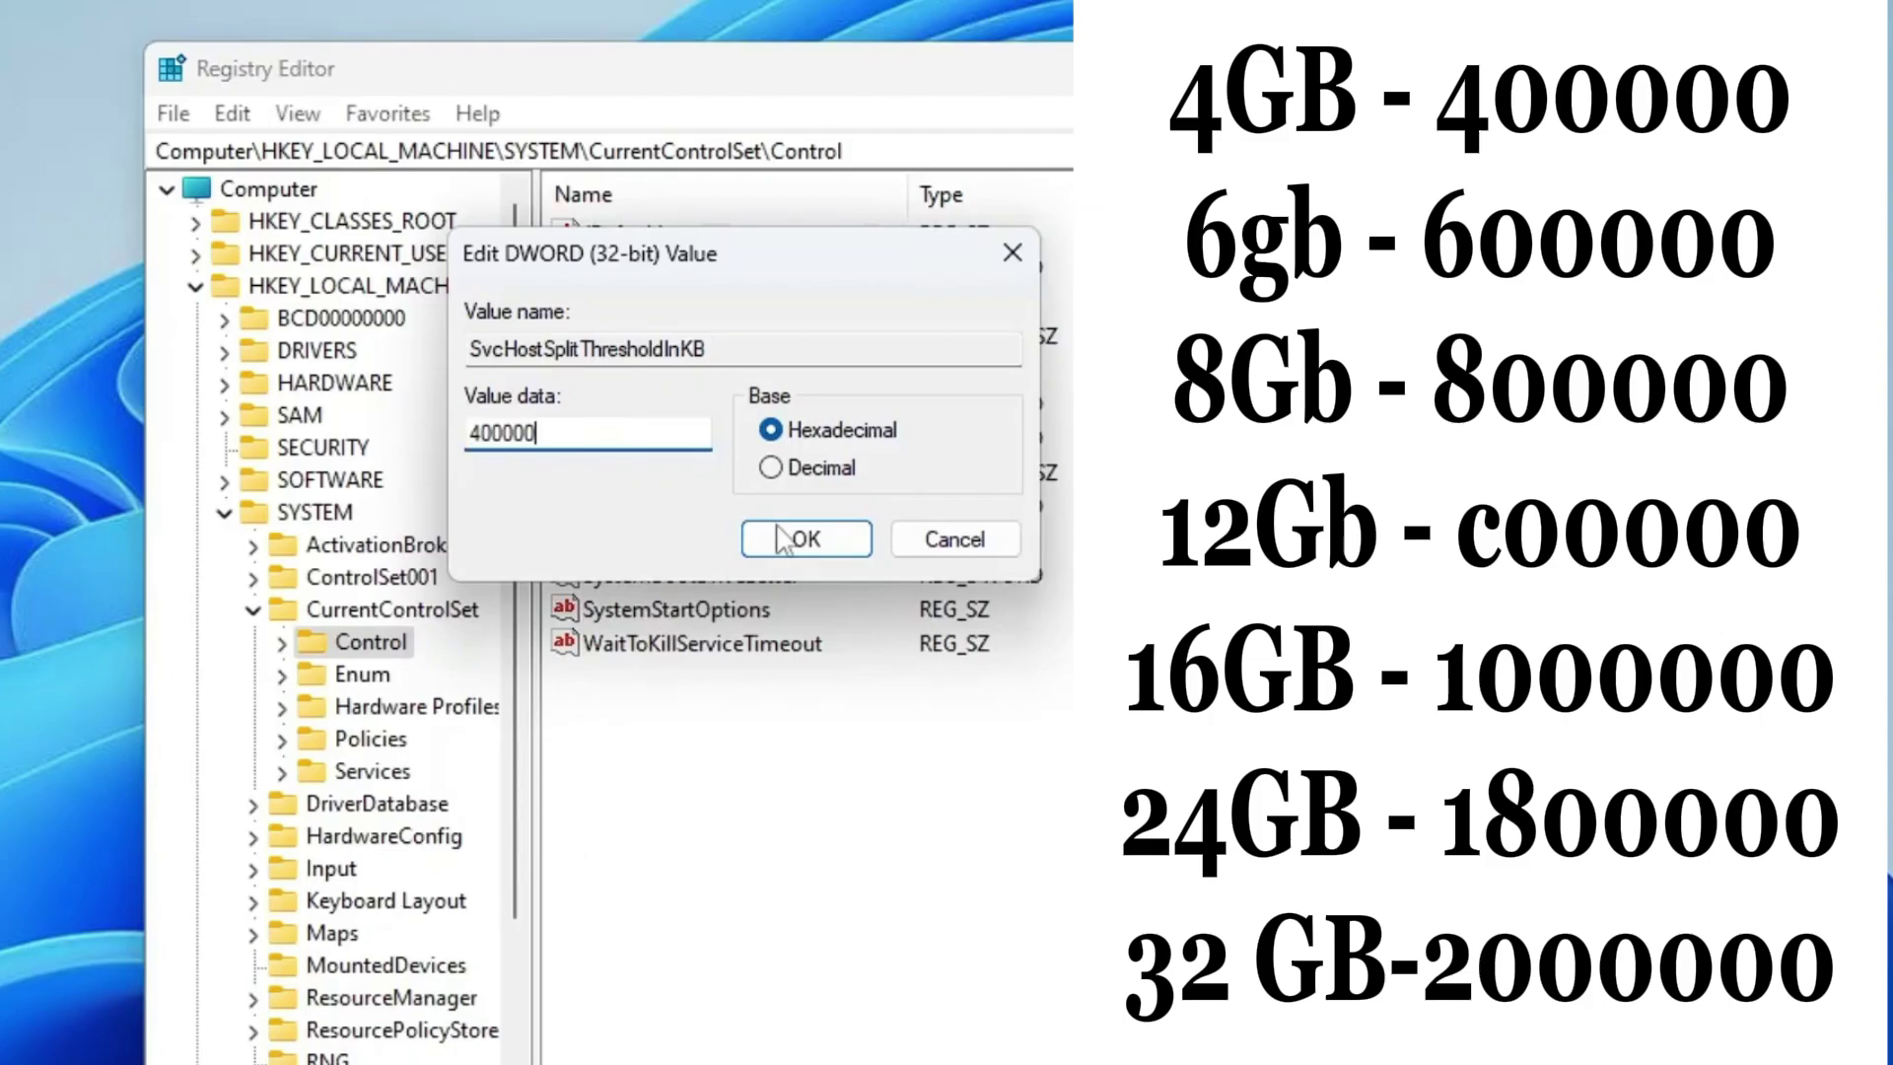
click(803, 541)
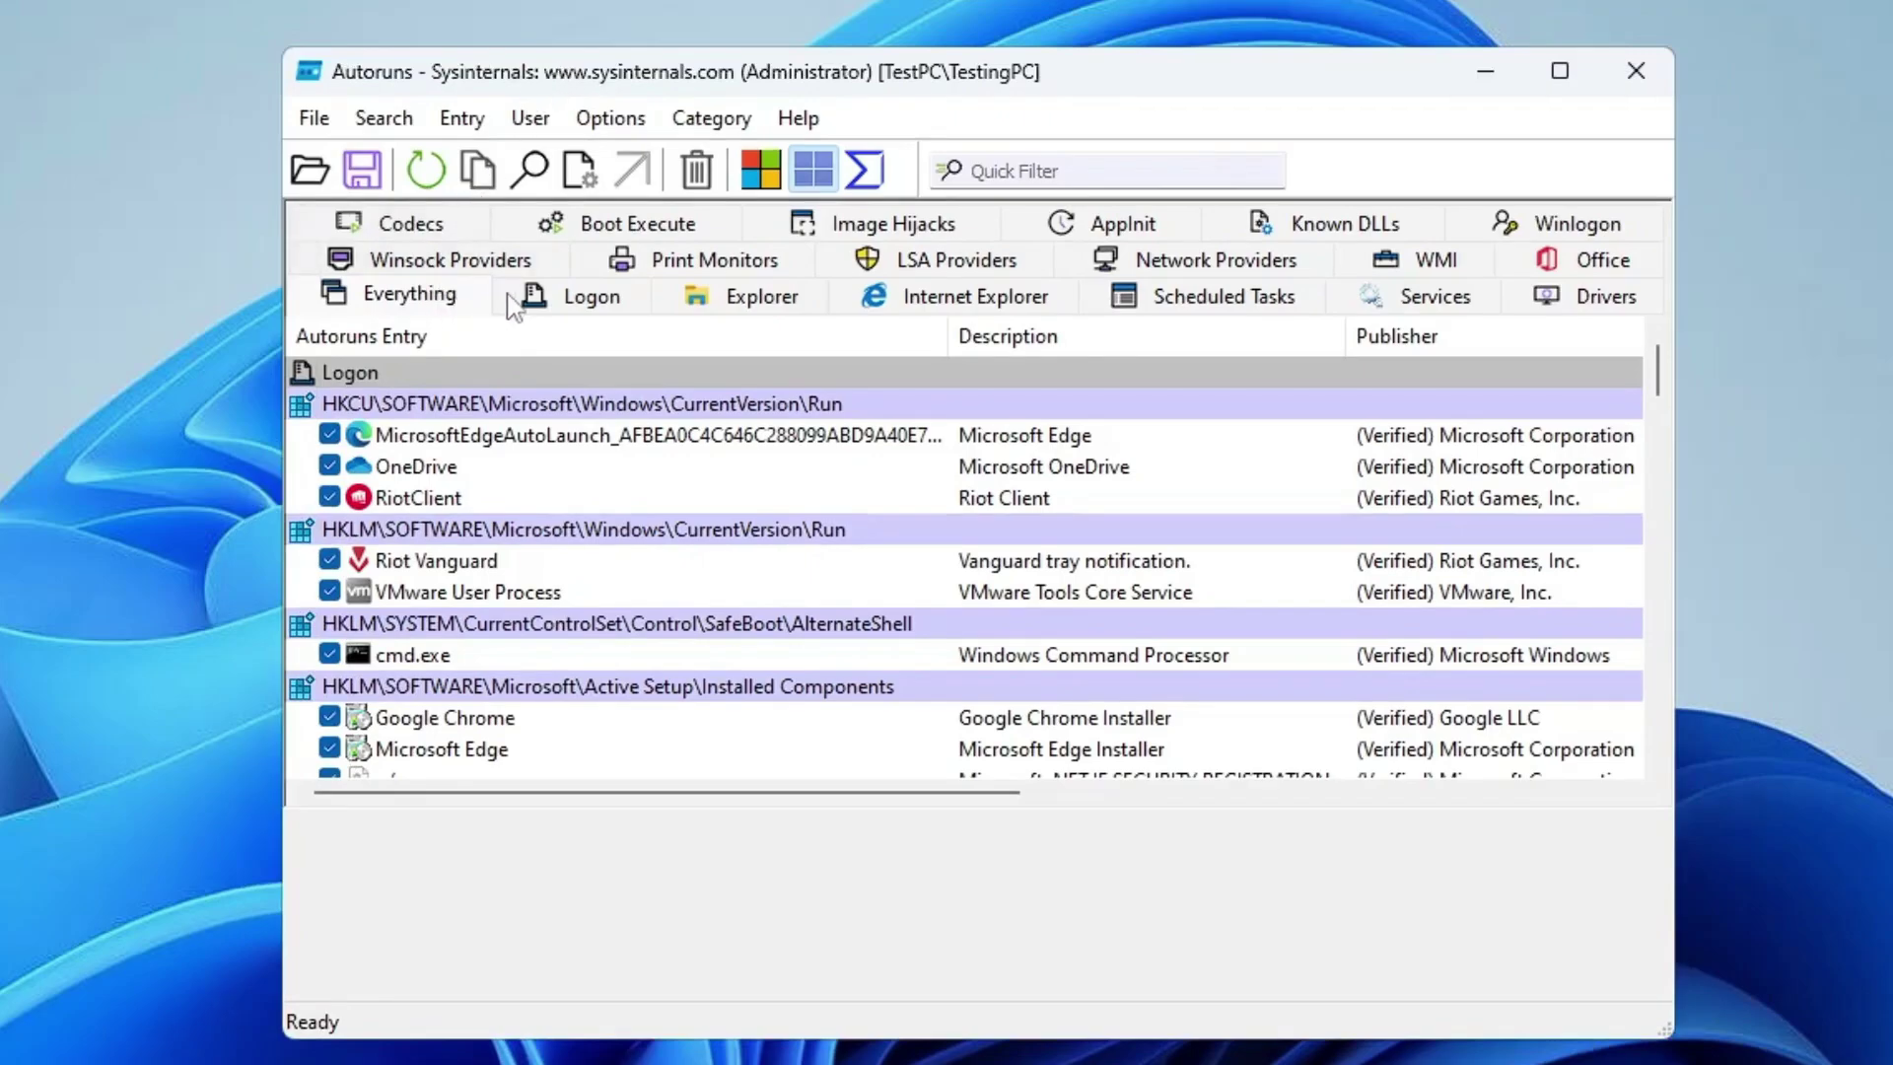
- In Autoruns, disable the logon entries MicrosoftEdgeAutoLaunch, OneDrive, Google Chrome and Microsoft Edge
click(590, 304)
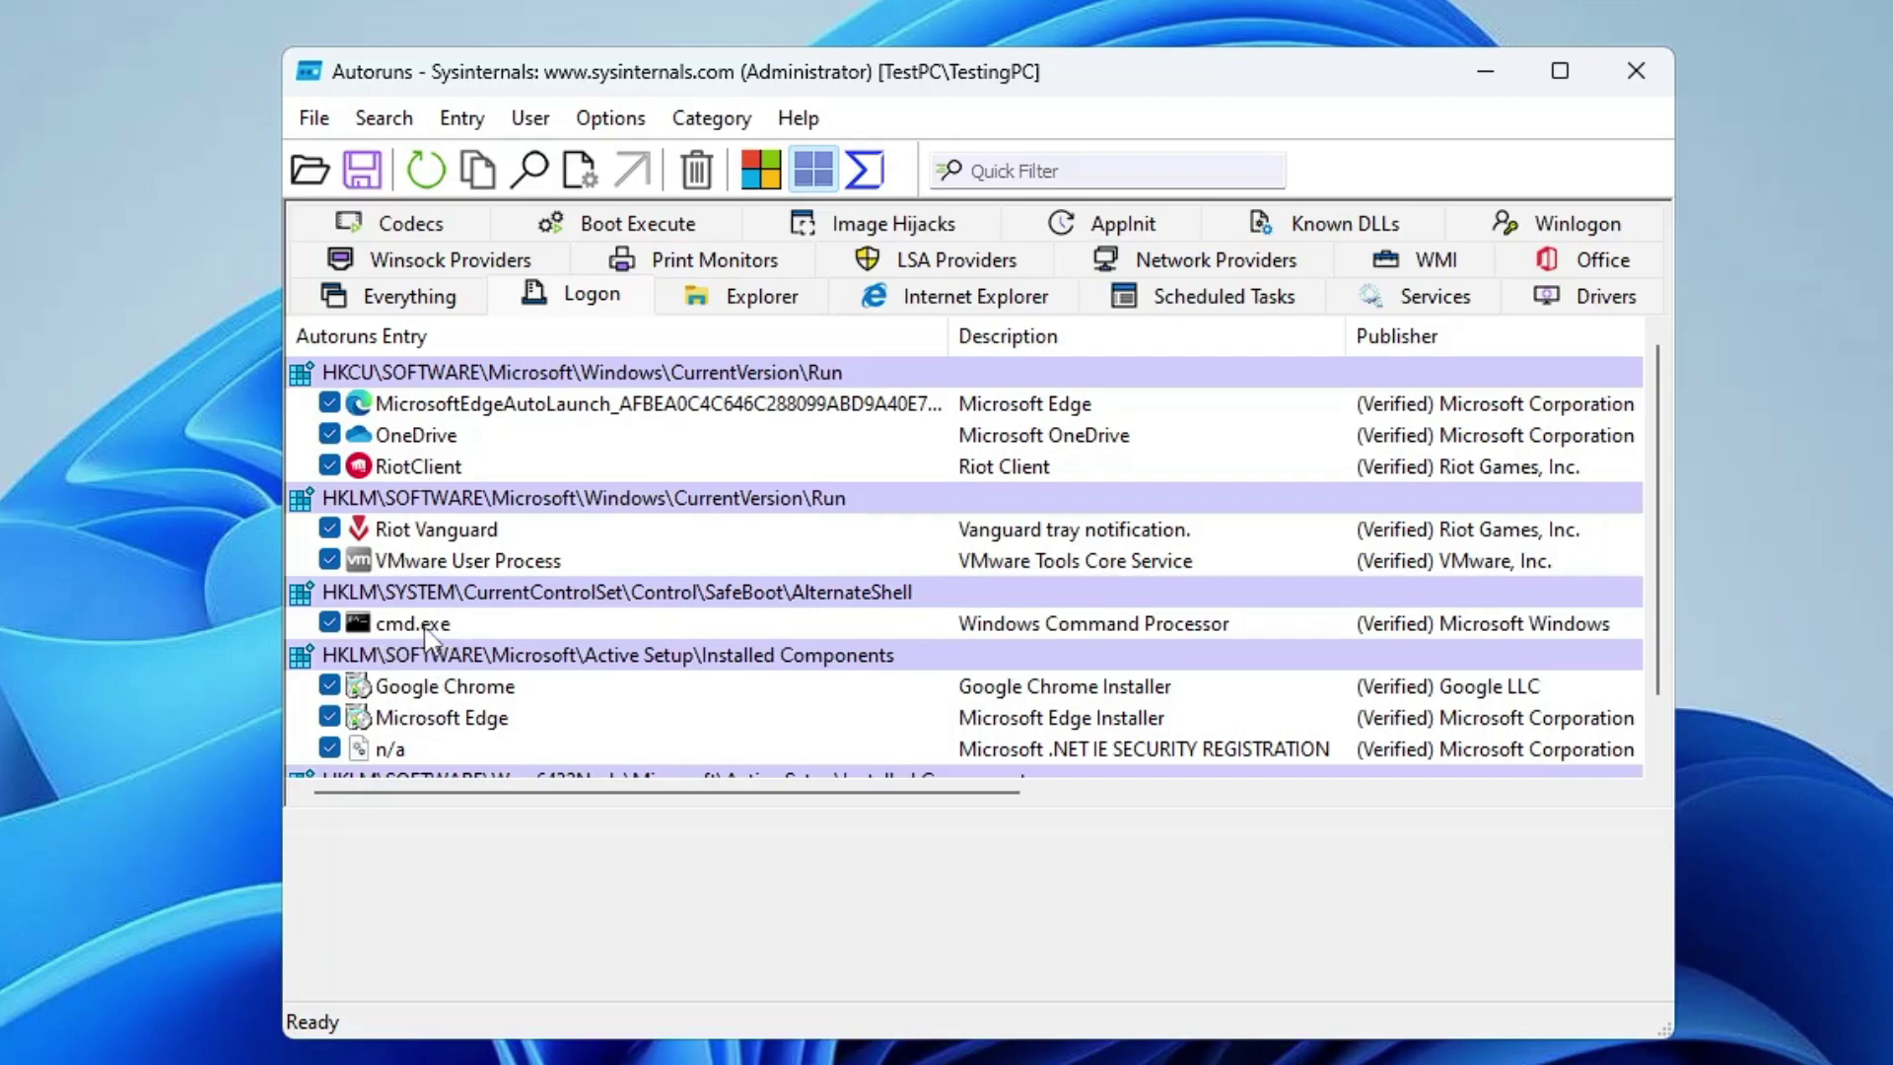
click(329, 403)
click(329, 435)
scroll(357, 552, down, 1)
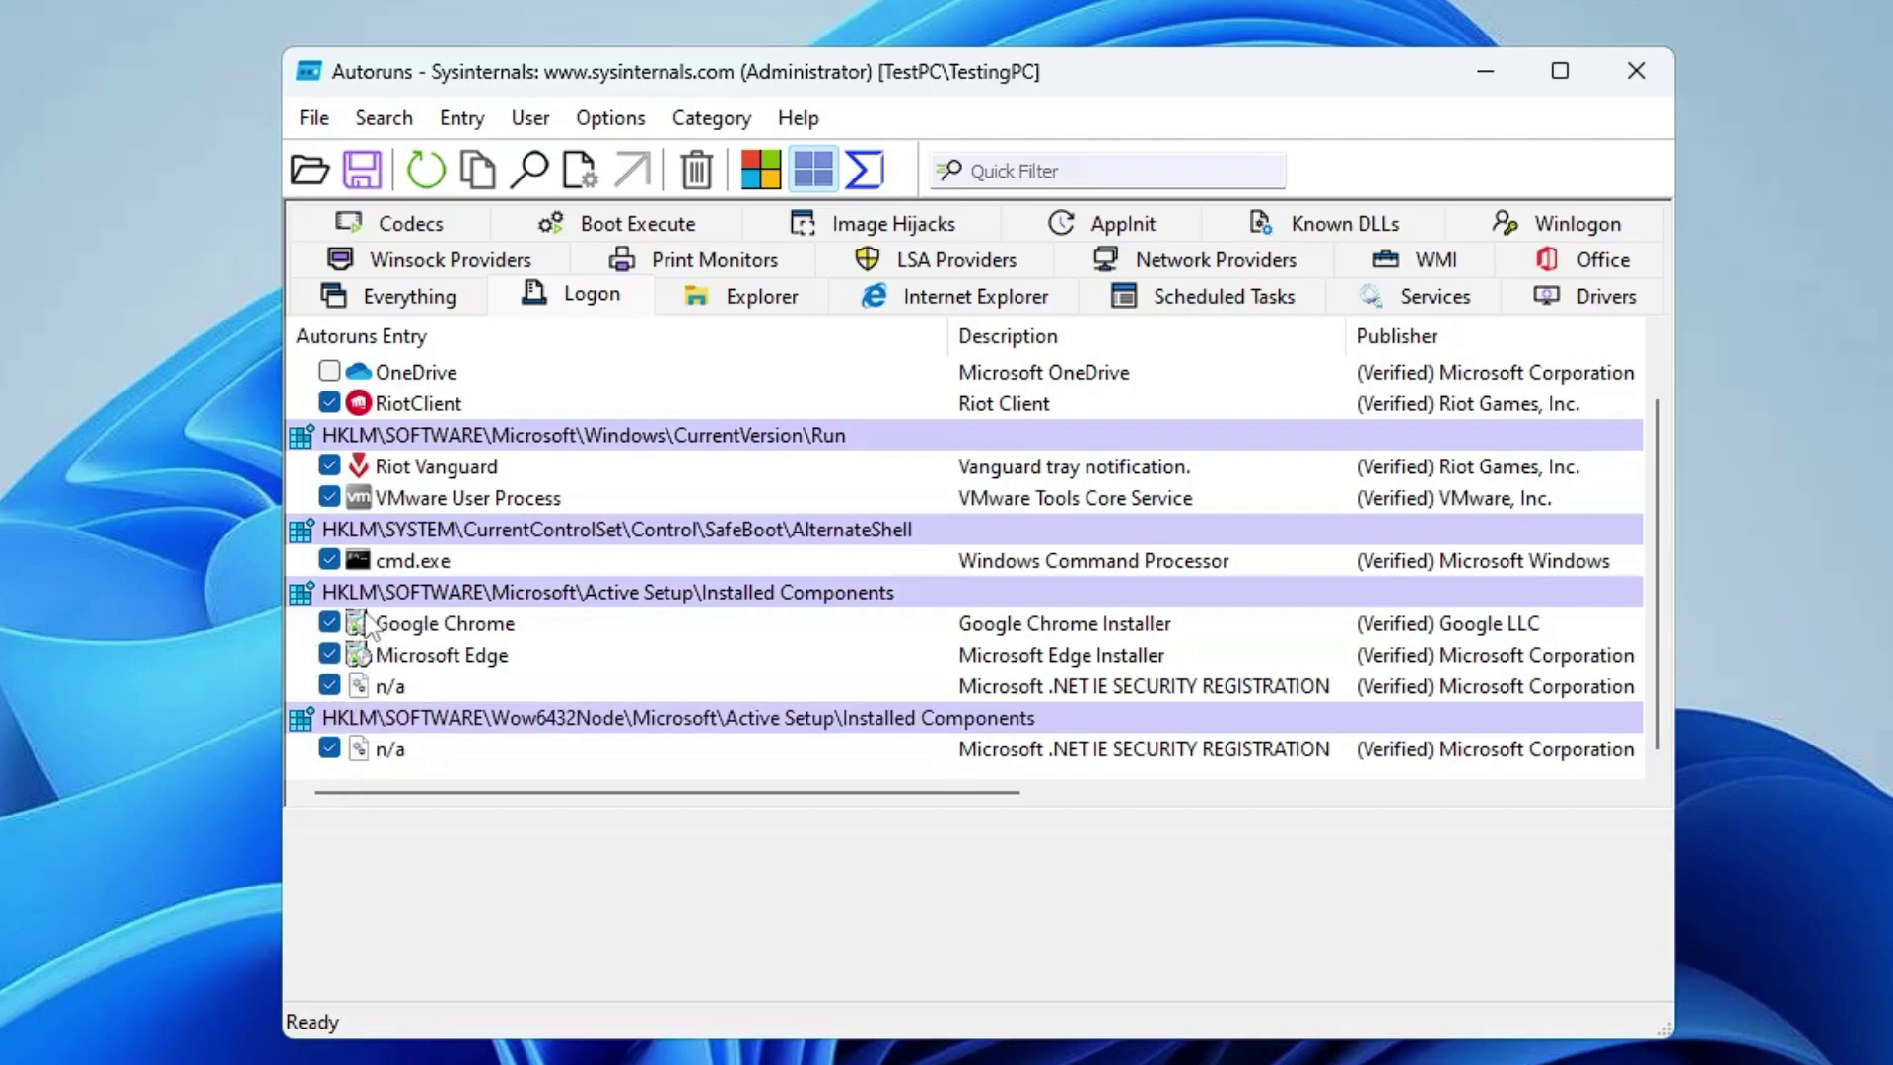
click(329, 623)
click(329, 654)
- Disable the scheduled tasks for Google Update, Microsoft Edge Update, OneDrive Reporting and OneDrive Standalone Update
click(1267, 302)
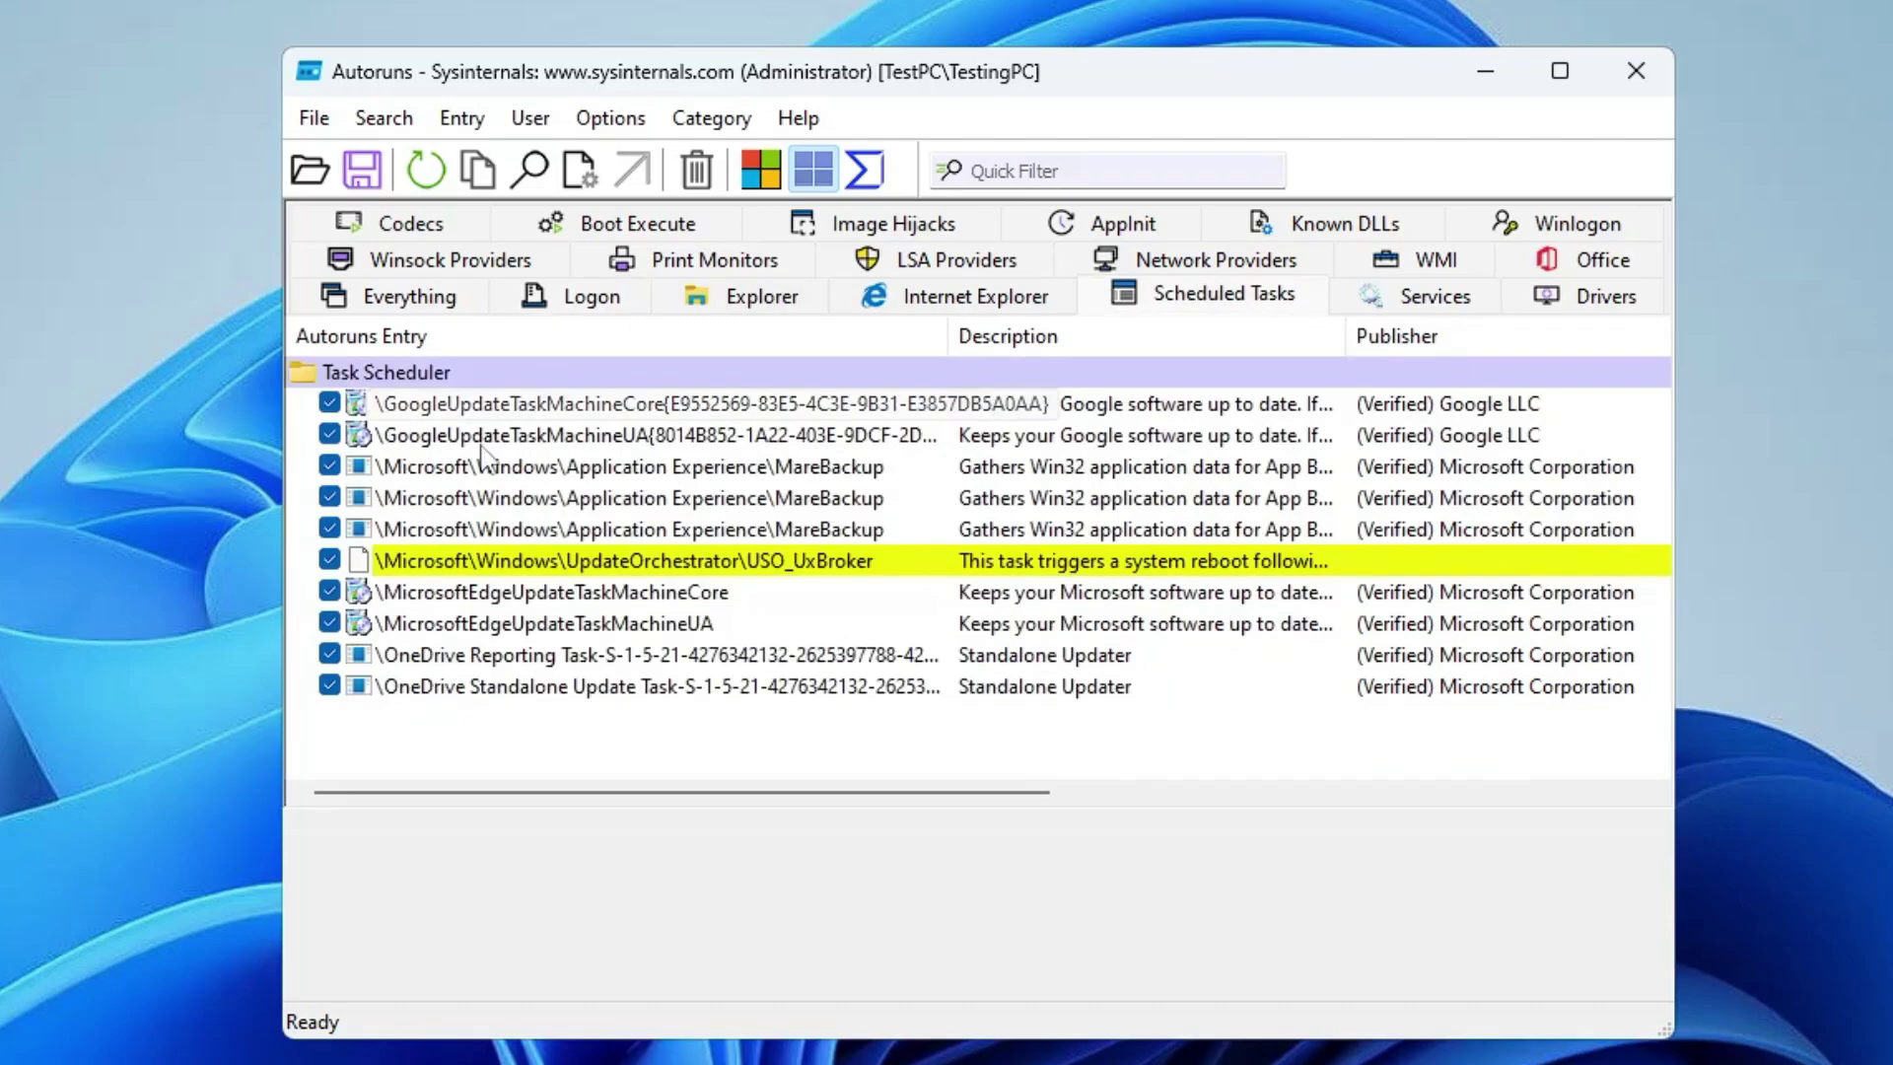
click(328, 404)
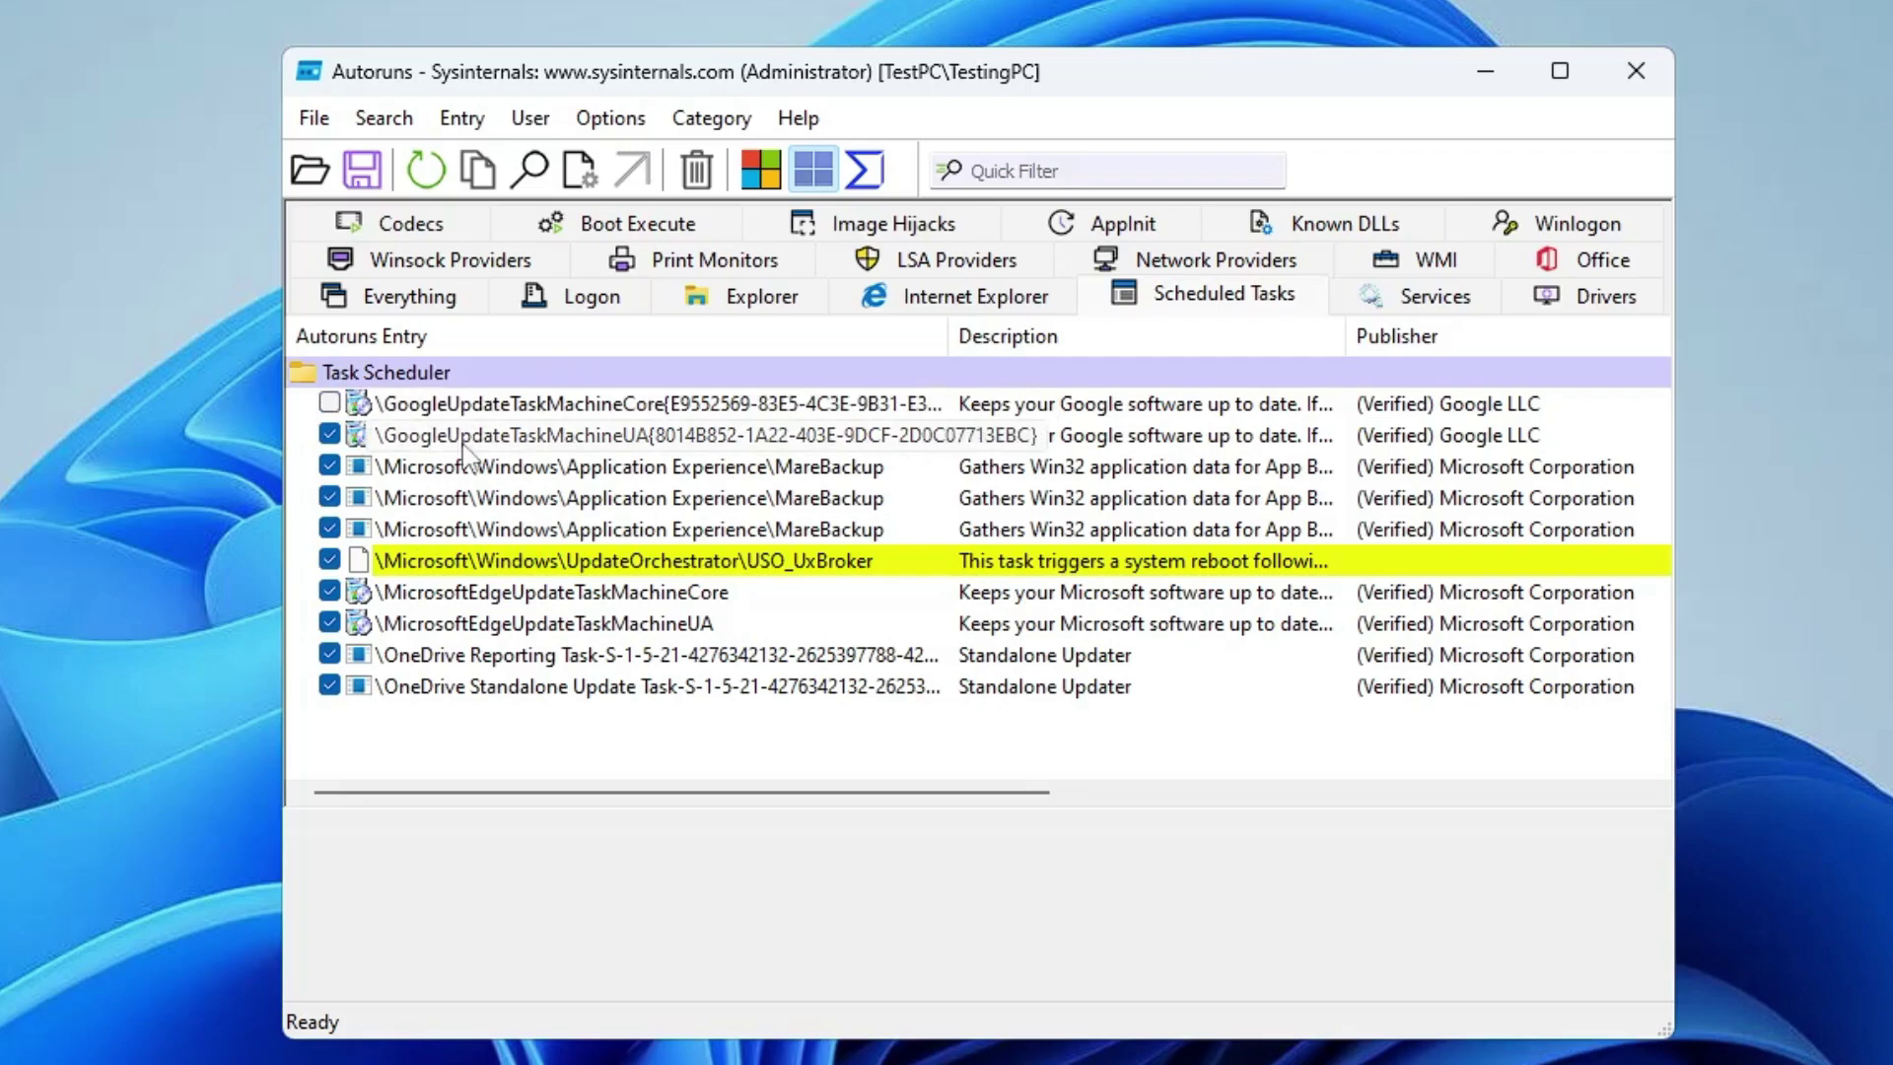
click(330, 435)
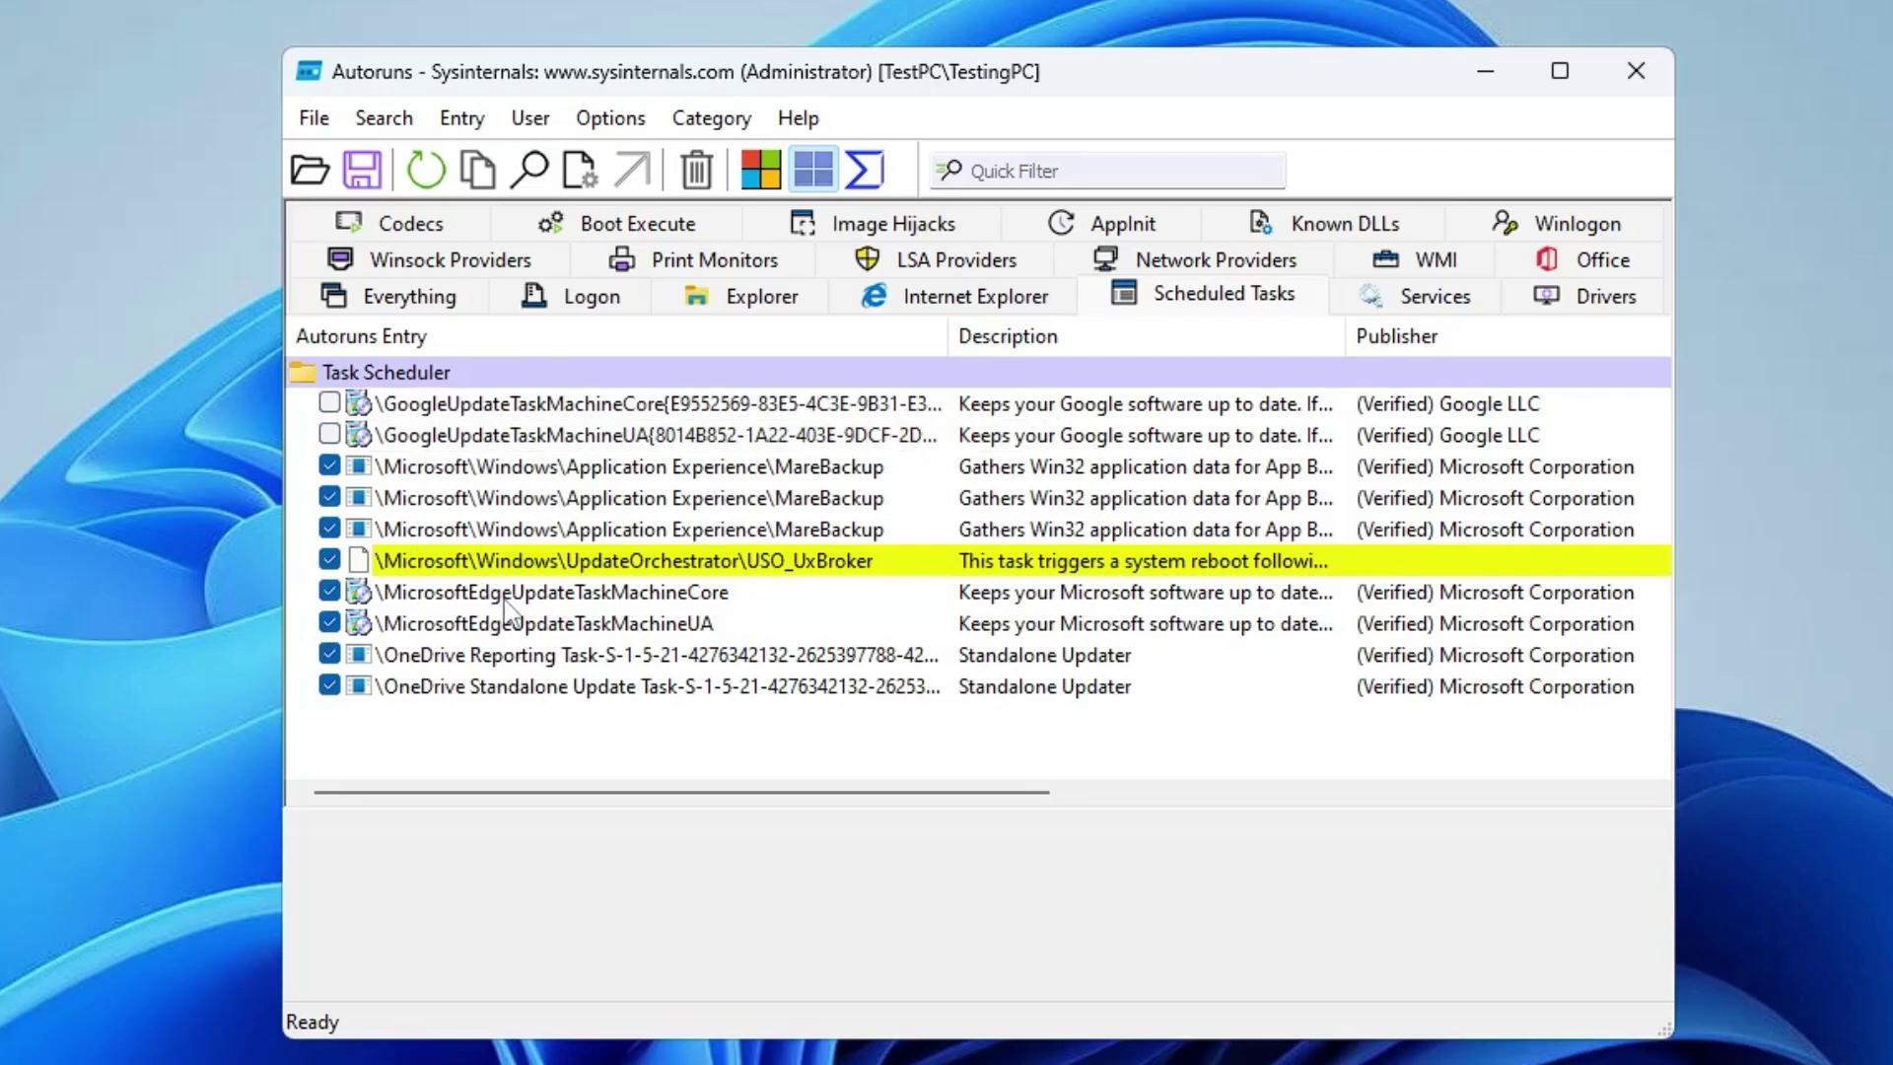
click(329, 655)
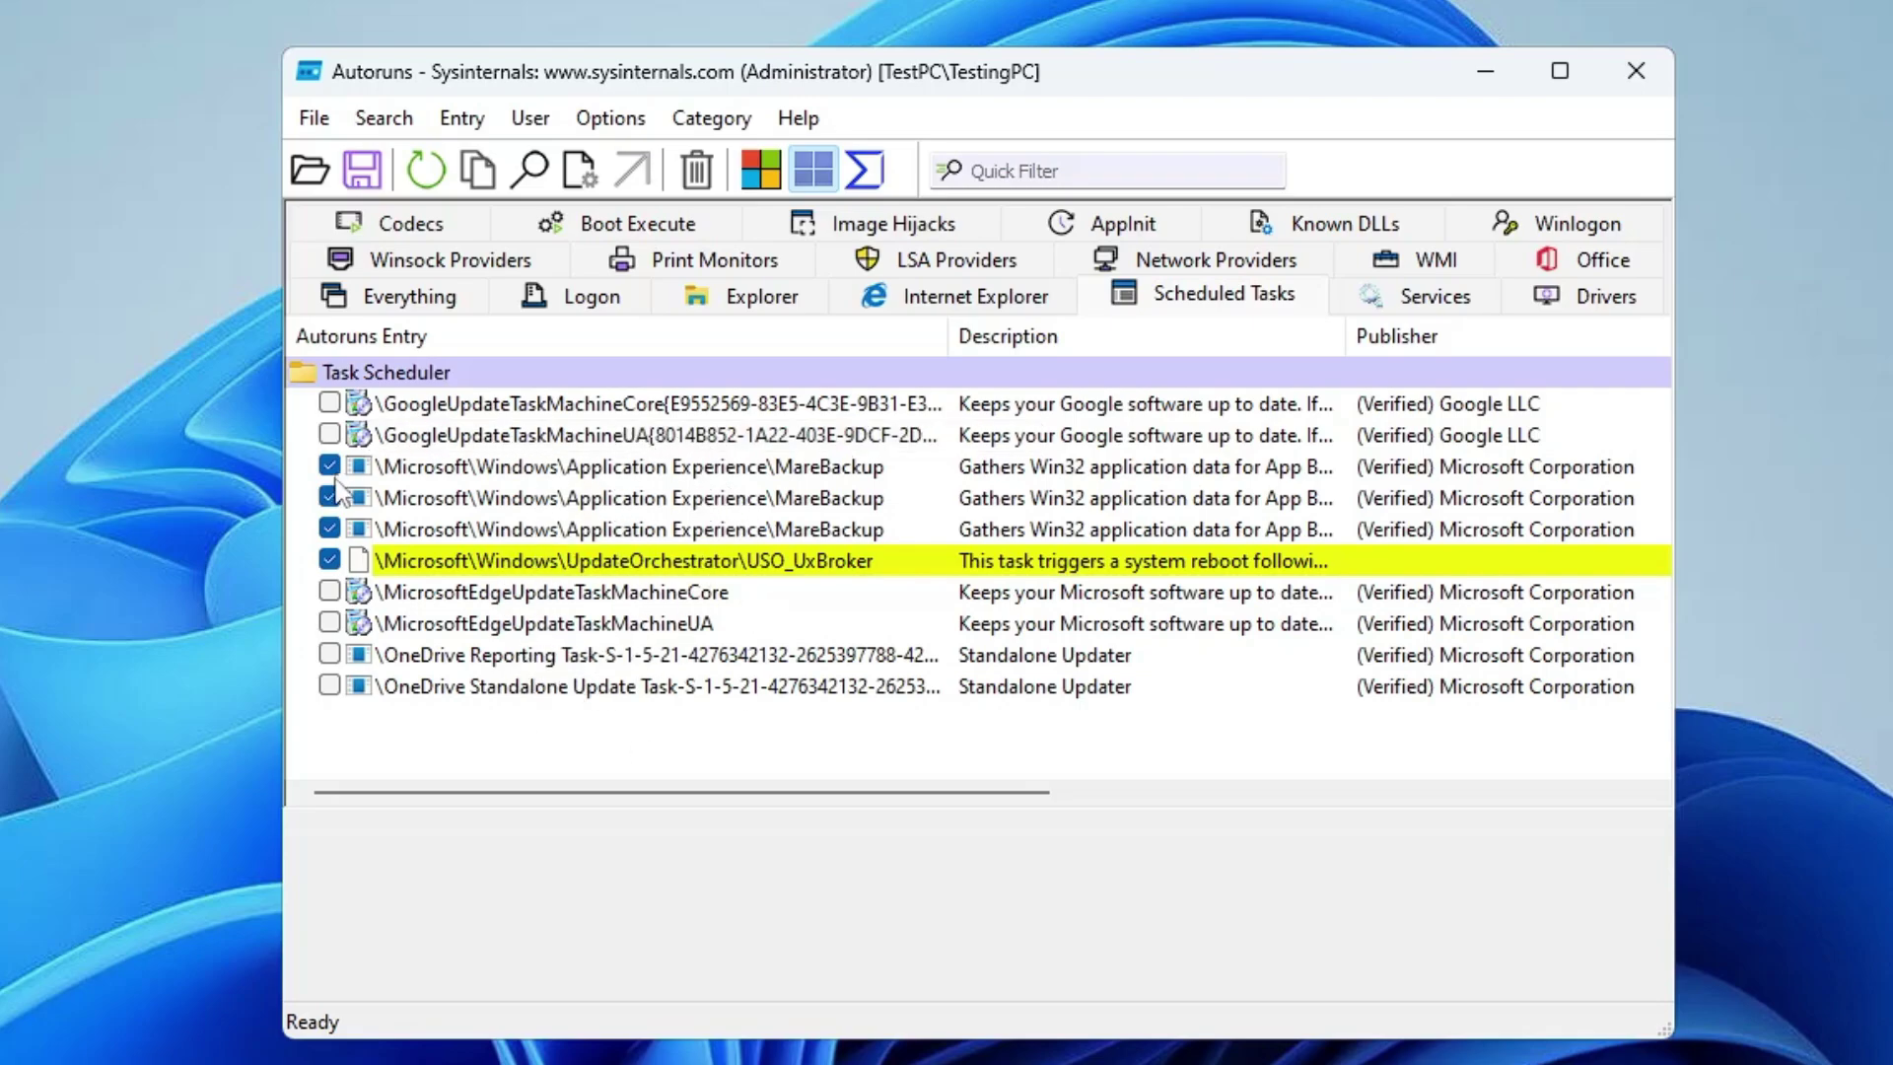
- Disable the GoogleChromeElevationService service and save the Autoruns output as TESTPC in the Documents folder
click(1439, 299)
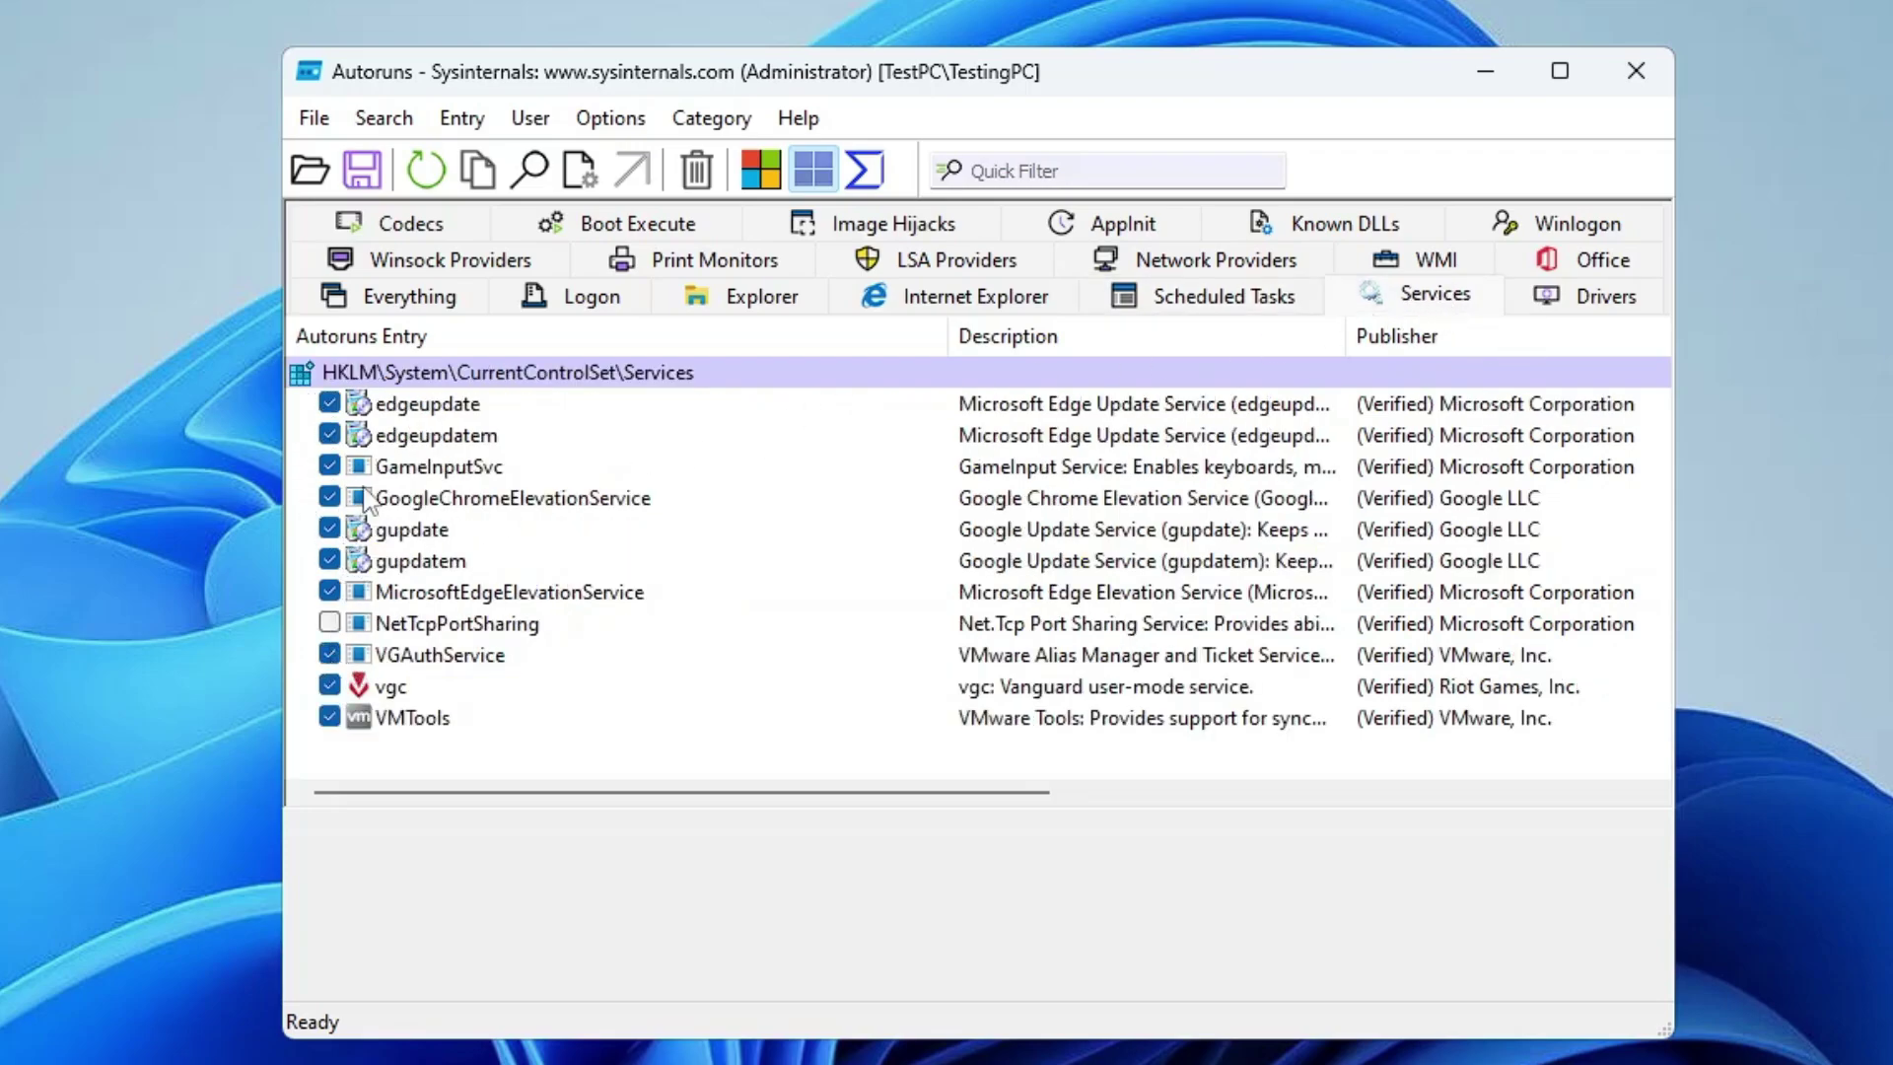
click(331, 499)
click(314, 118)
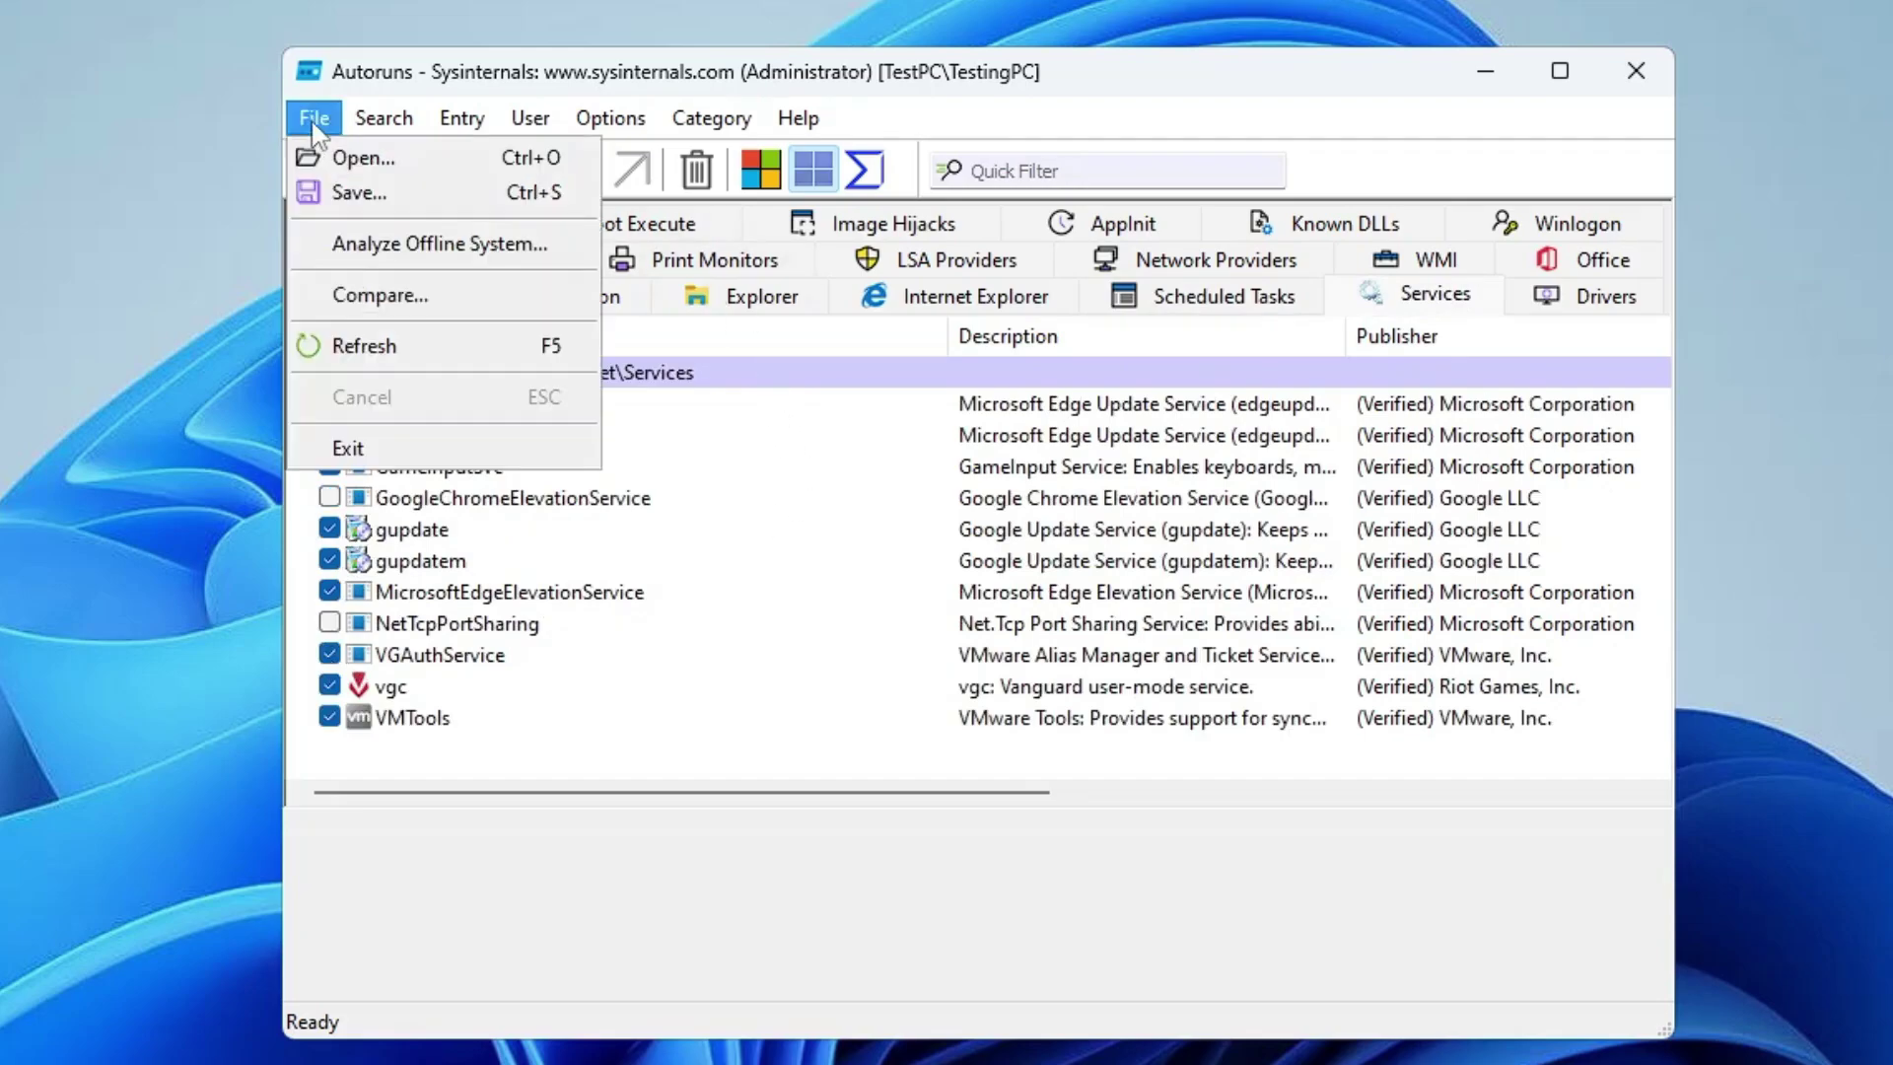
click(360, 192)
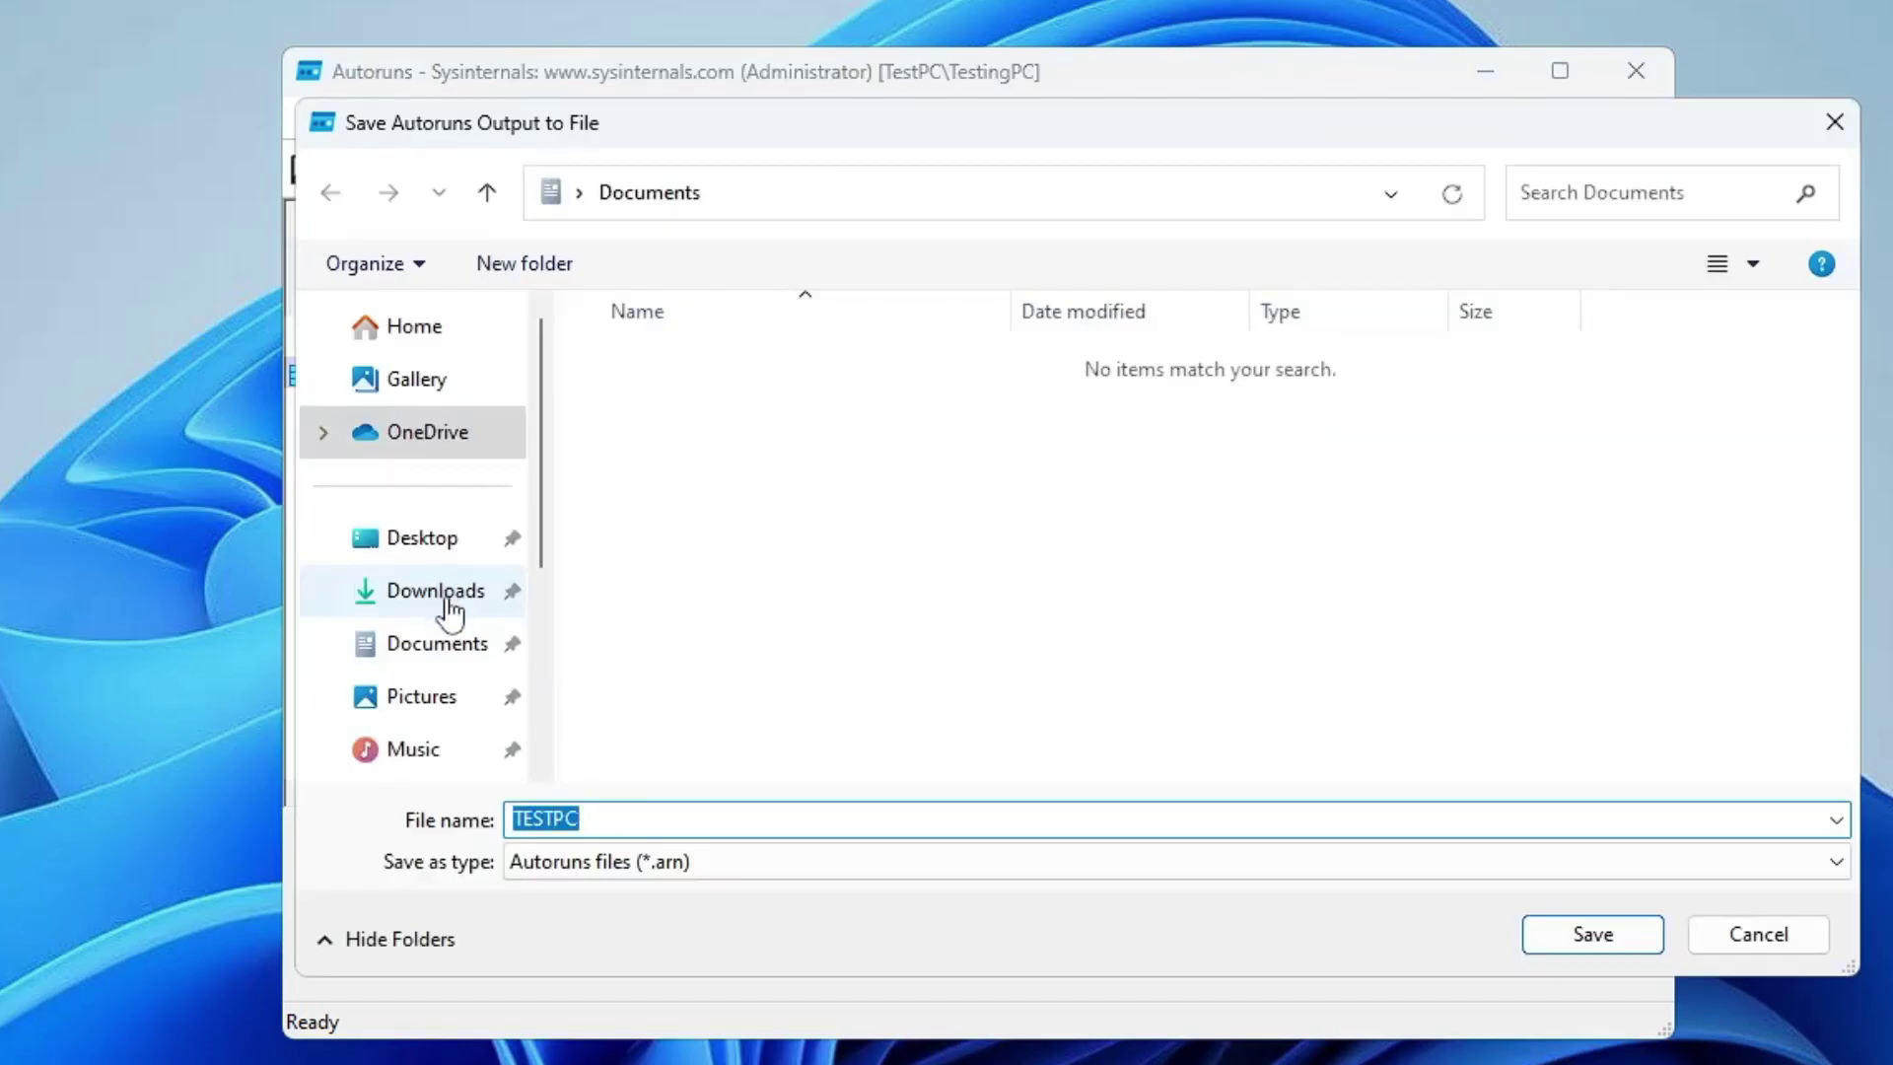
click(449, 655)
click(1589, 936)
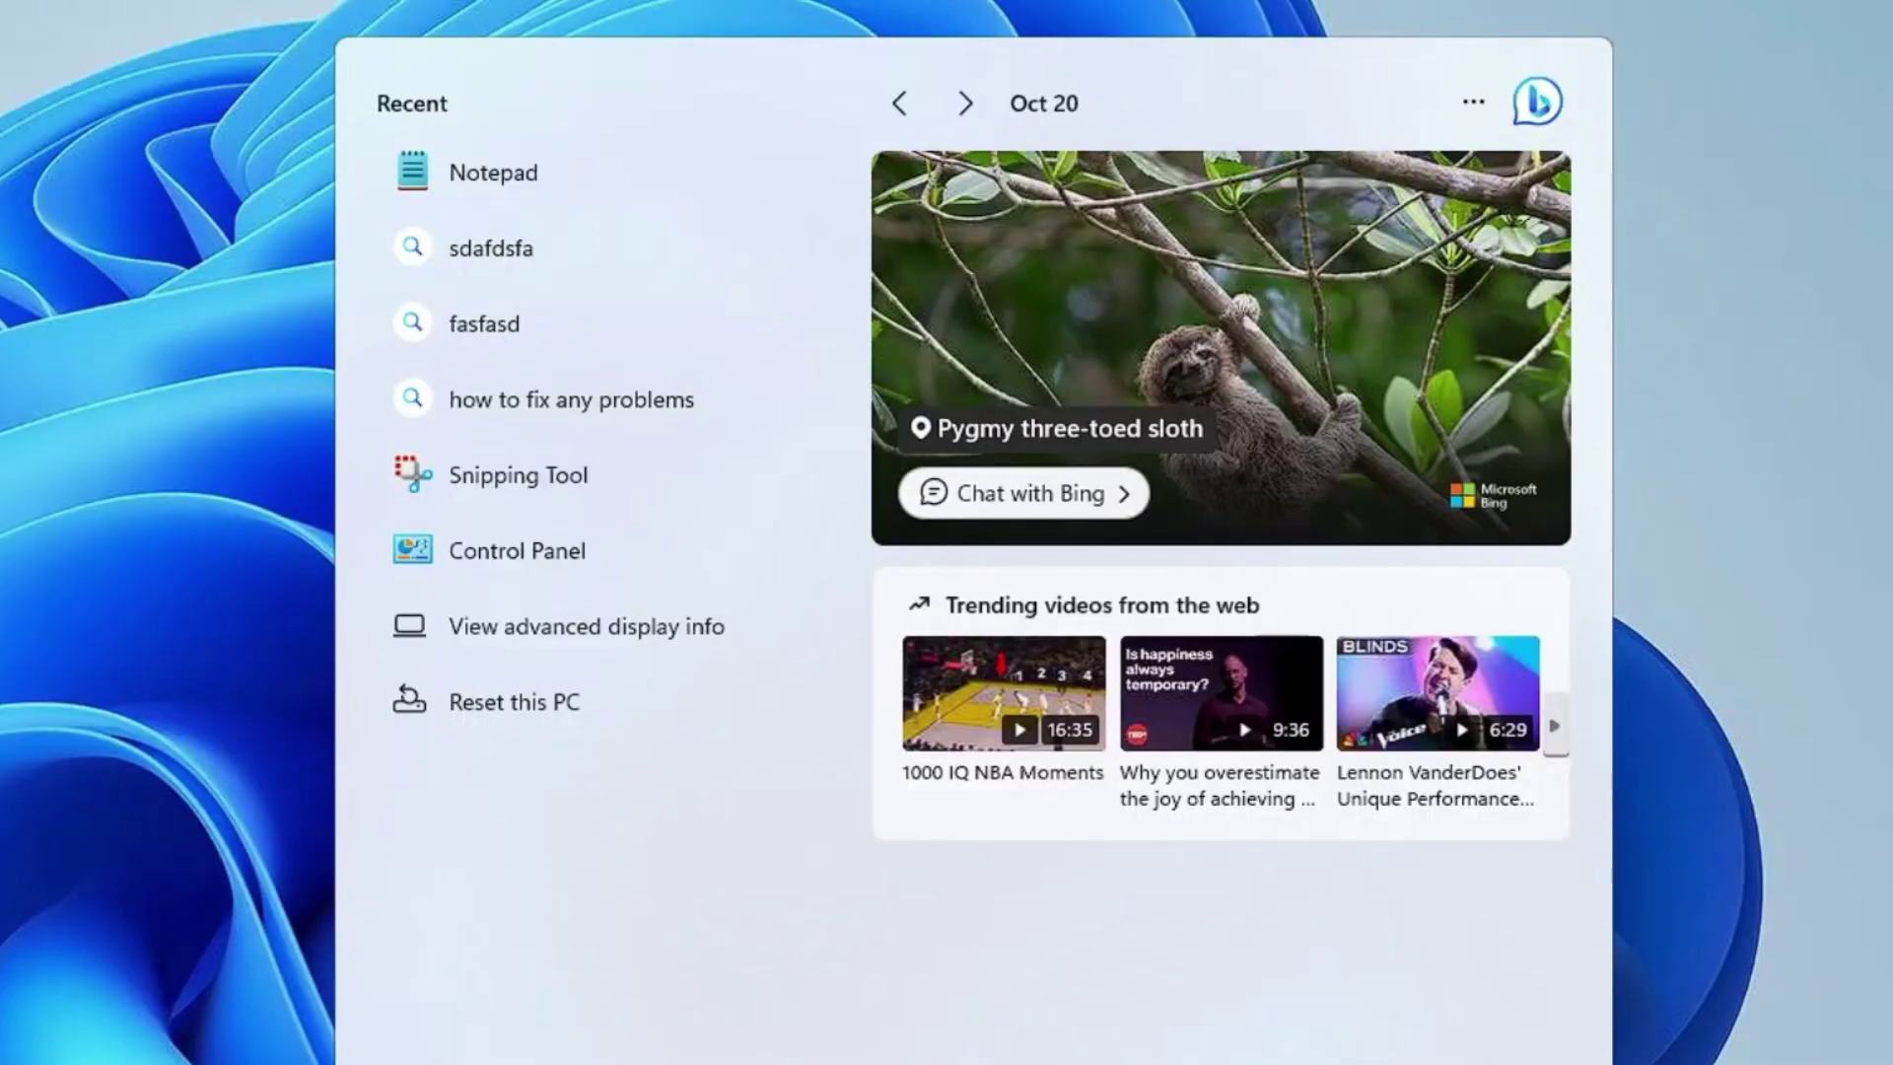
- Open Power Options through powercfg.cpl and show the additional power plans
text(power)
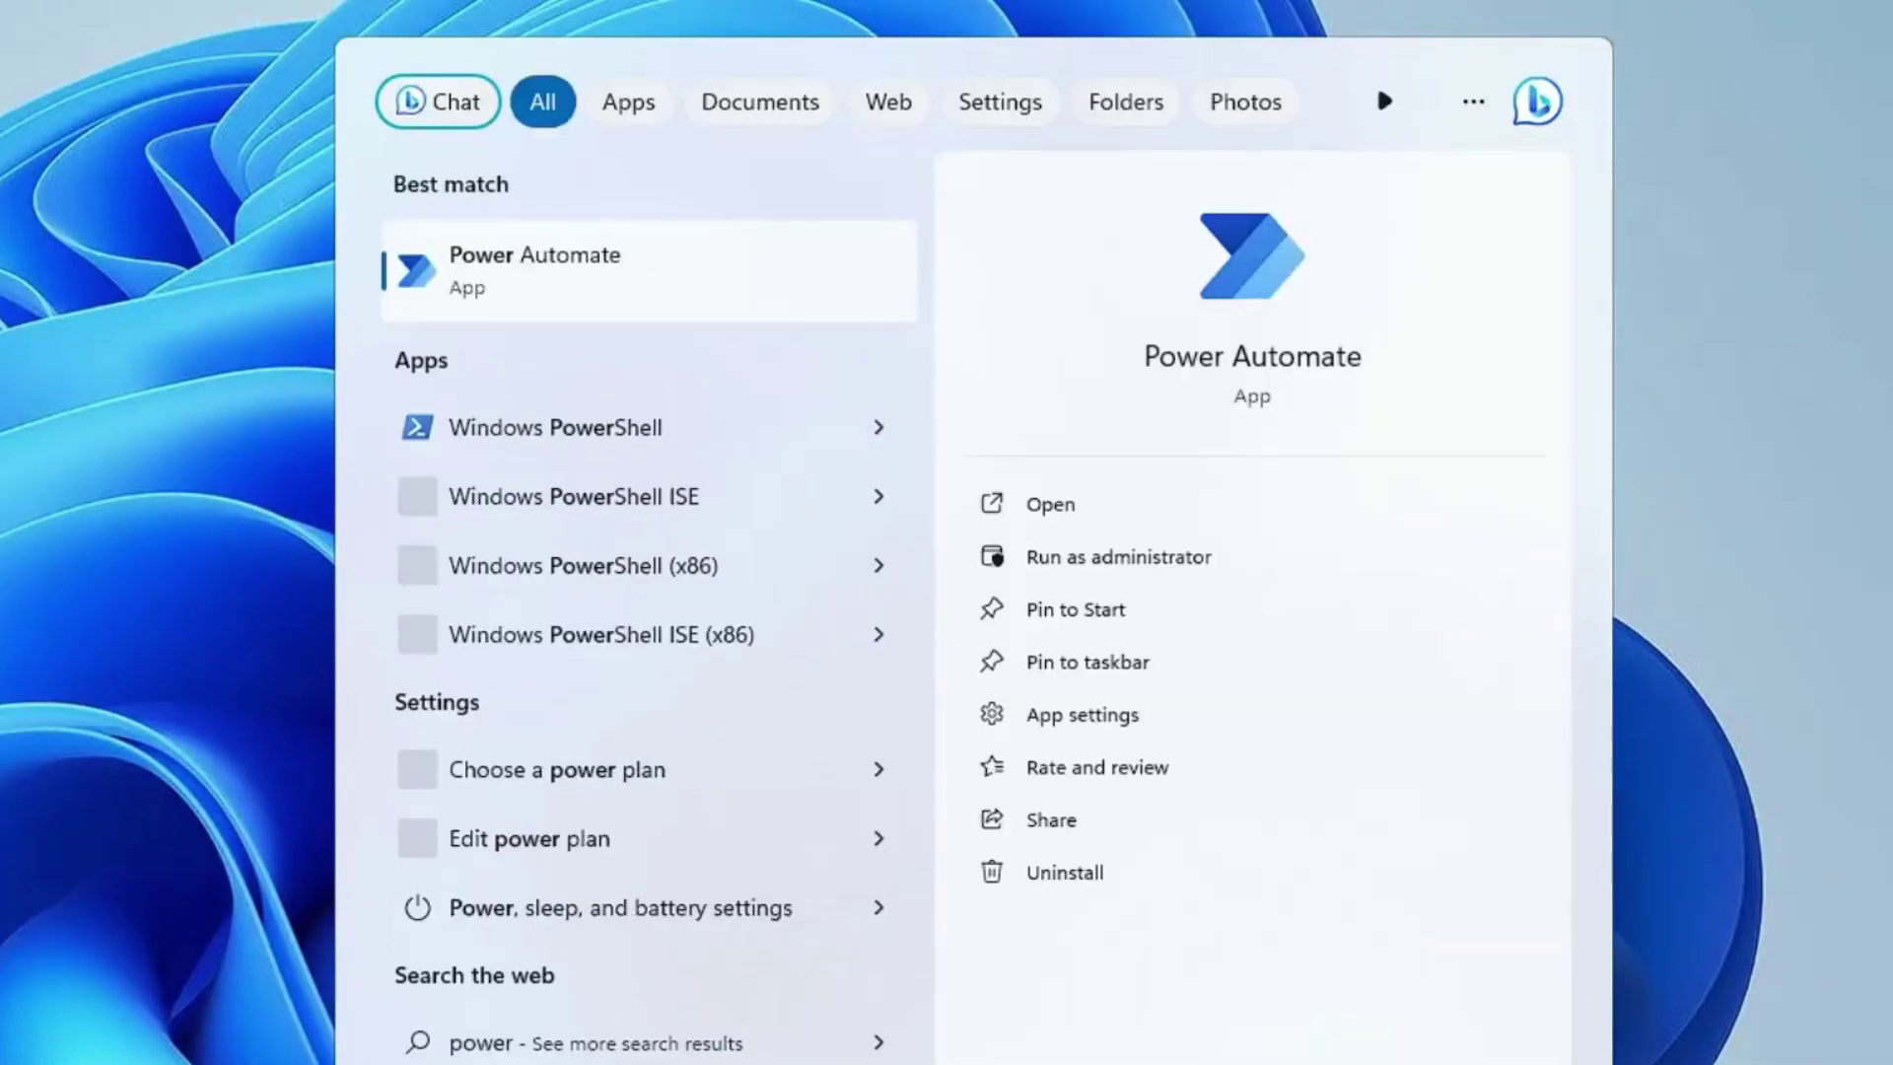
text(cfg.cpl)
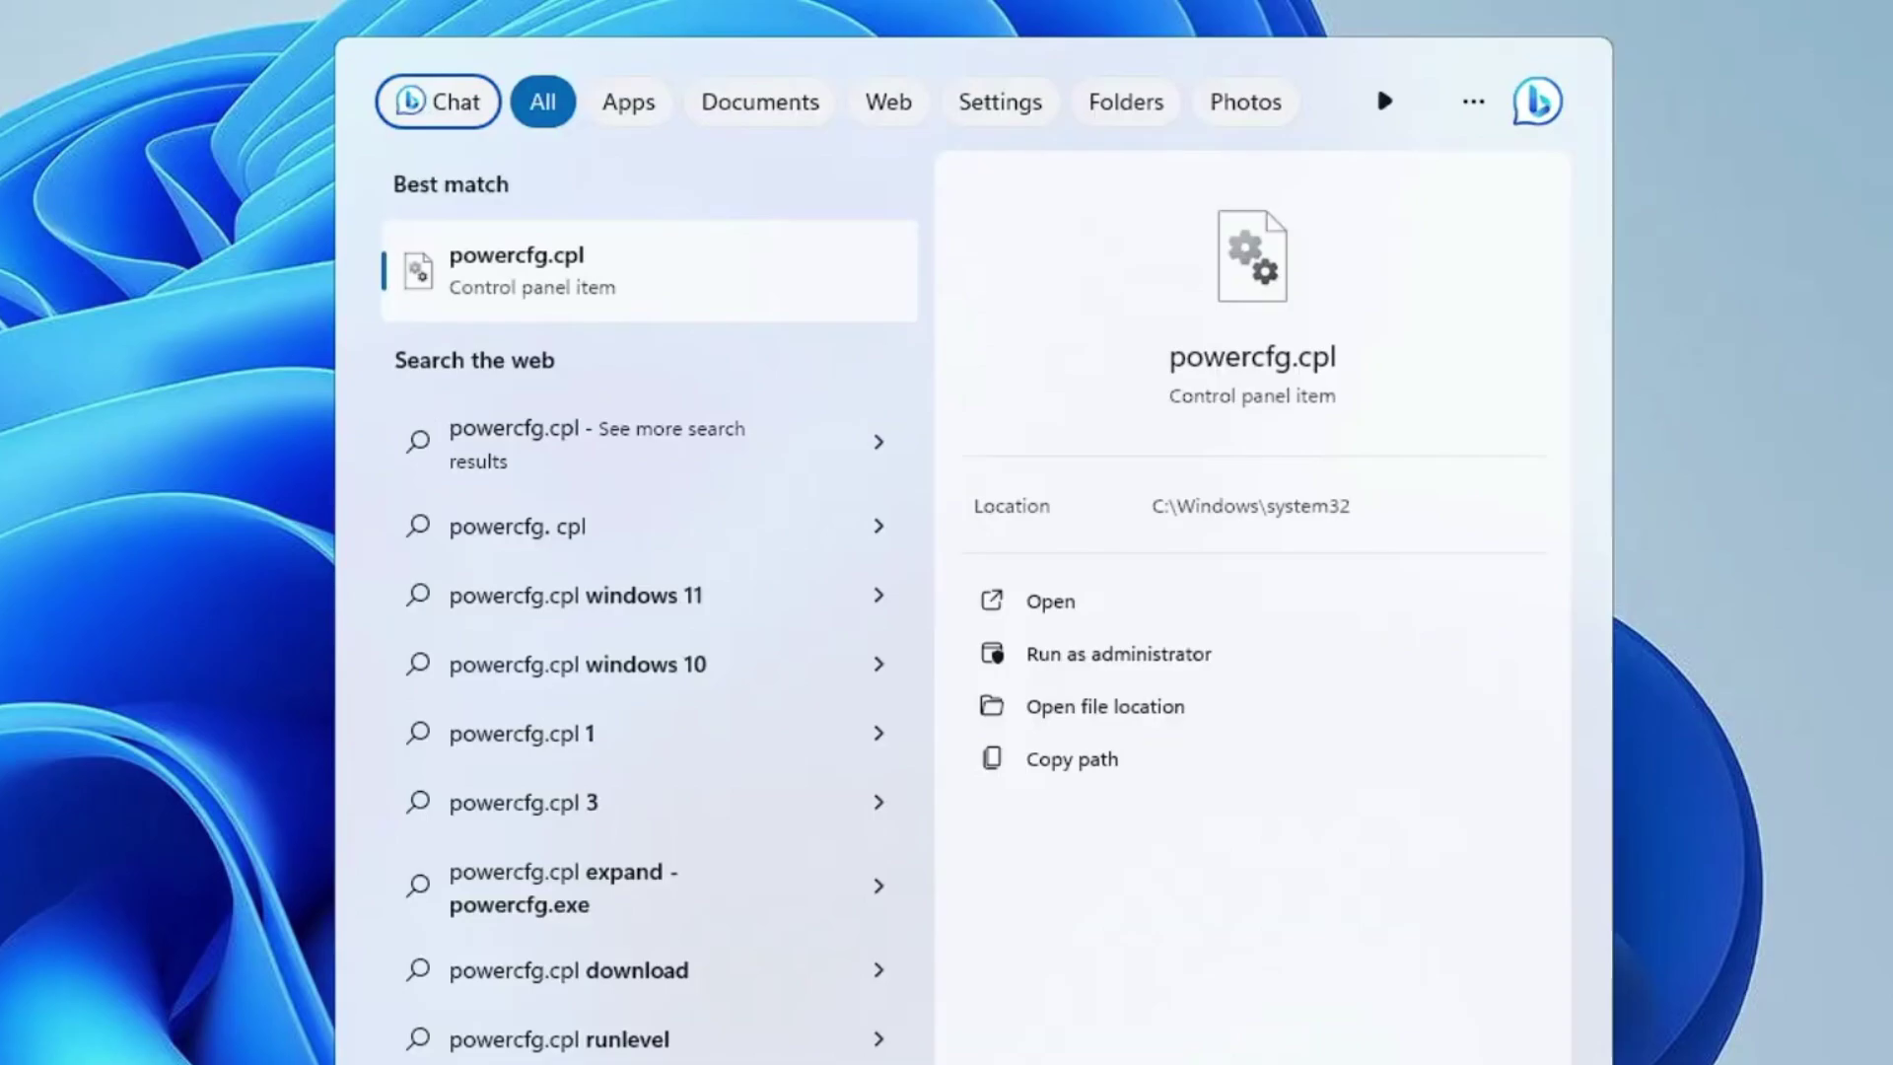
key(Return)
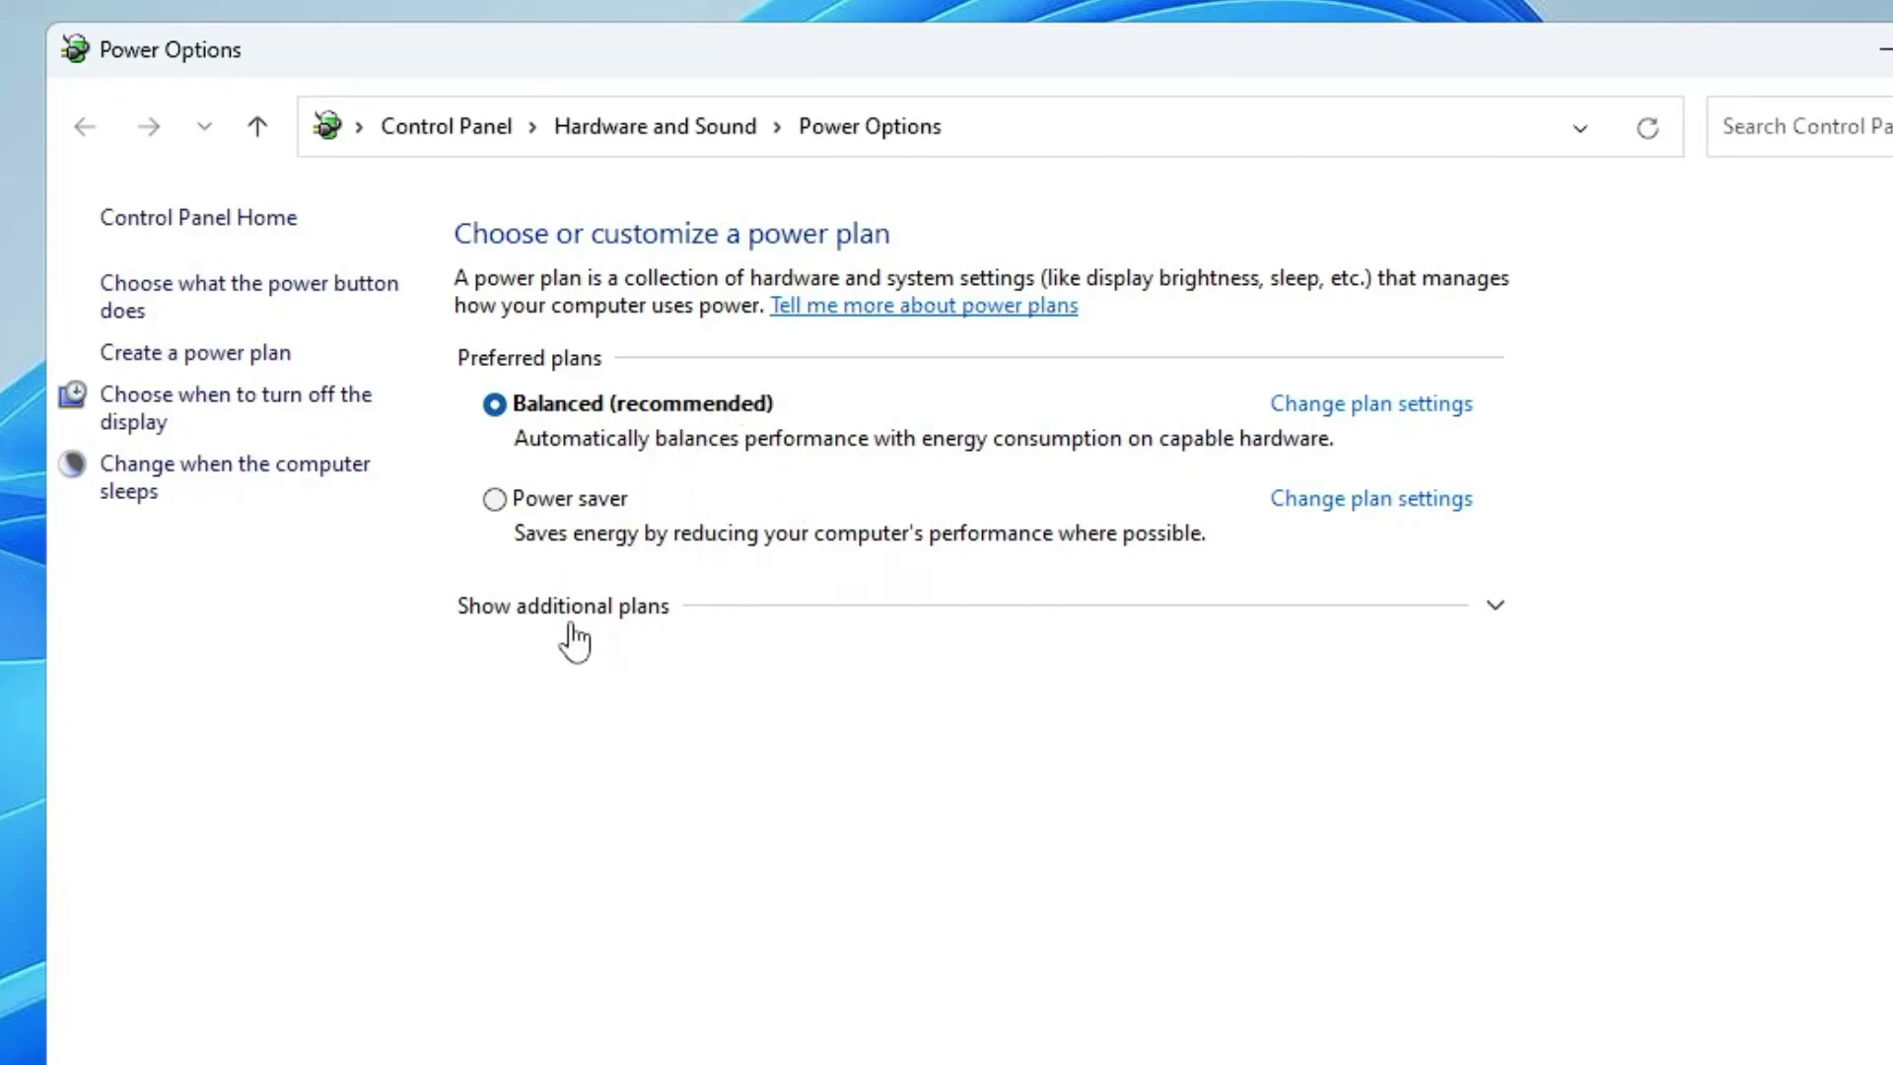
click(1493, 606)
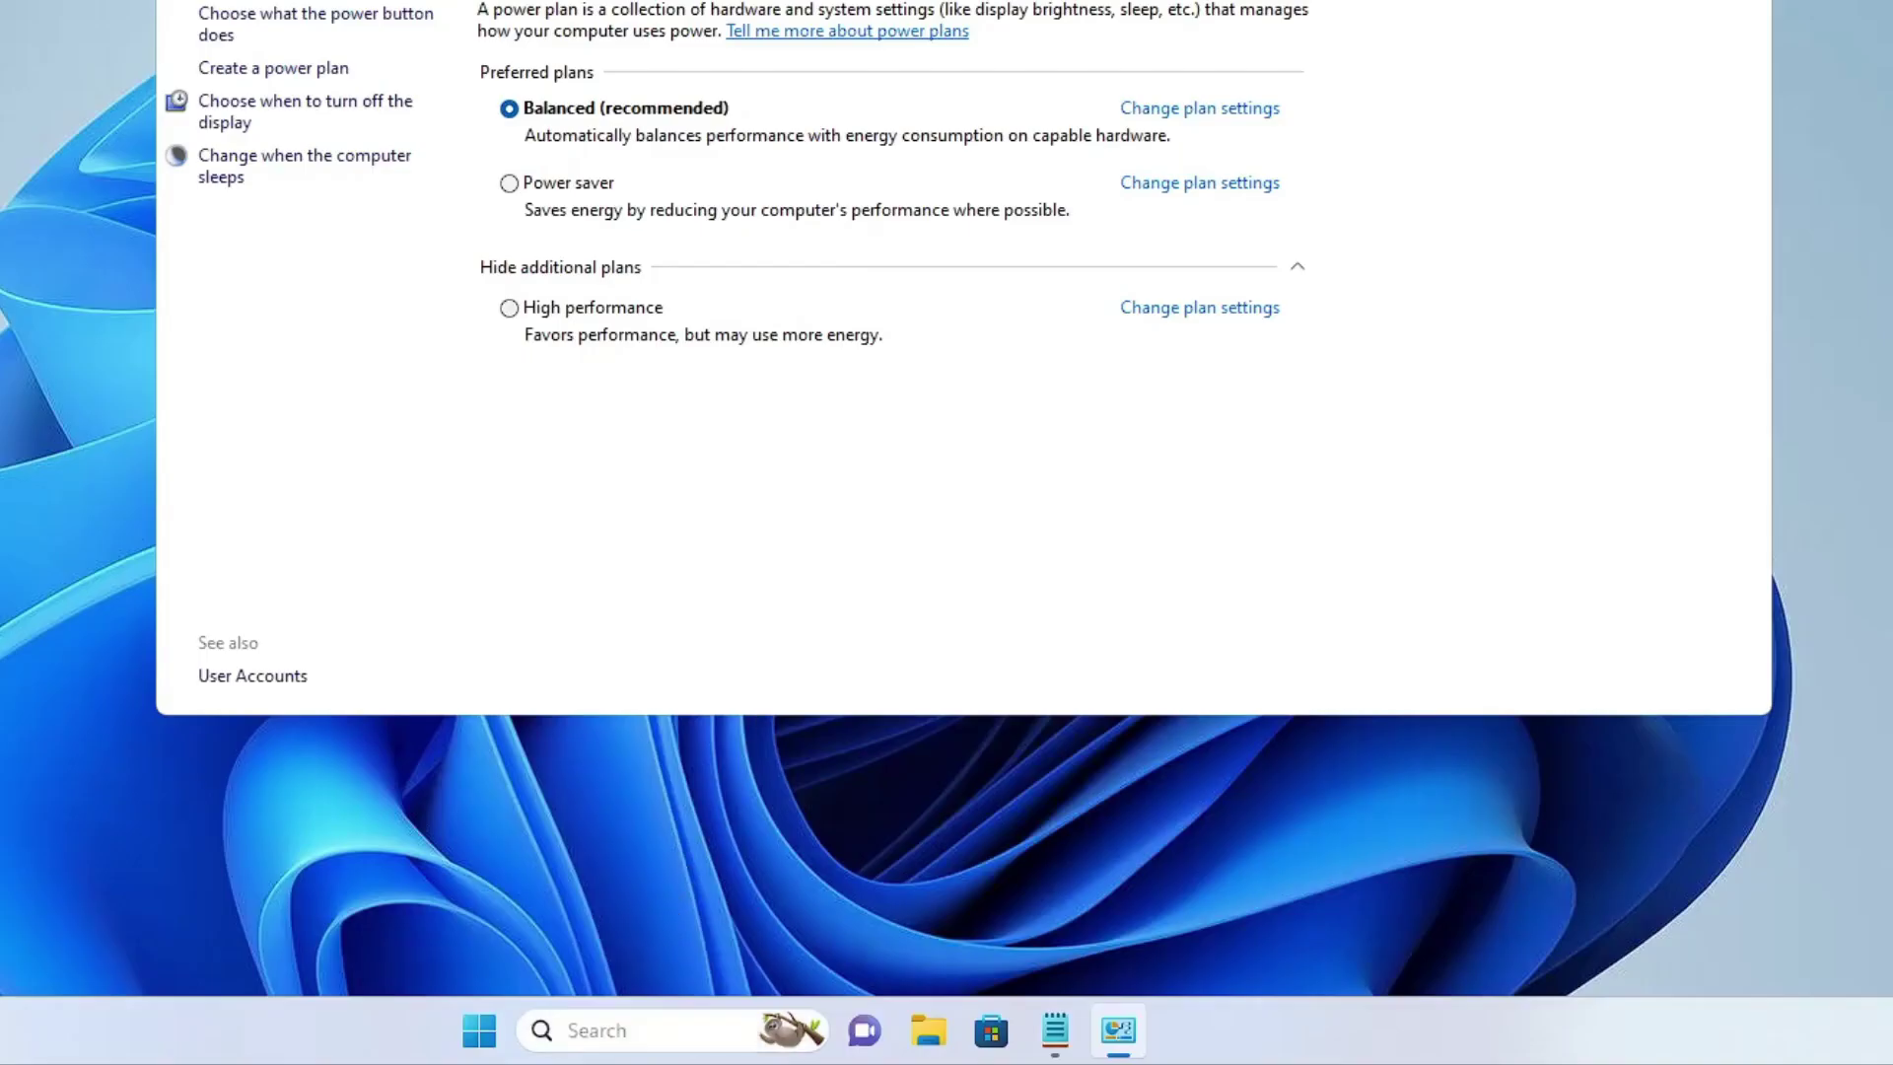
- Search Windows for "cmd" and launch Command Prompt as administrator, allowing it to make changes
click(631, 1030)
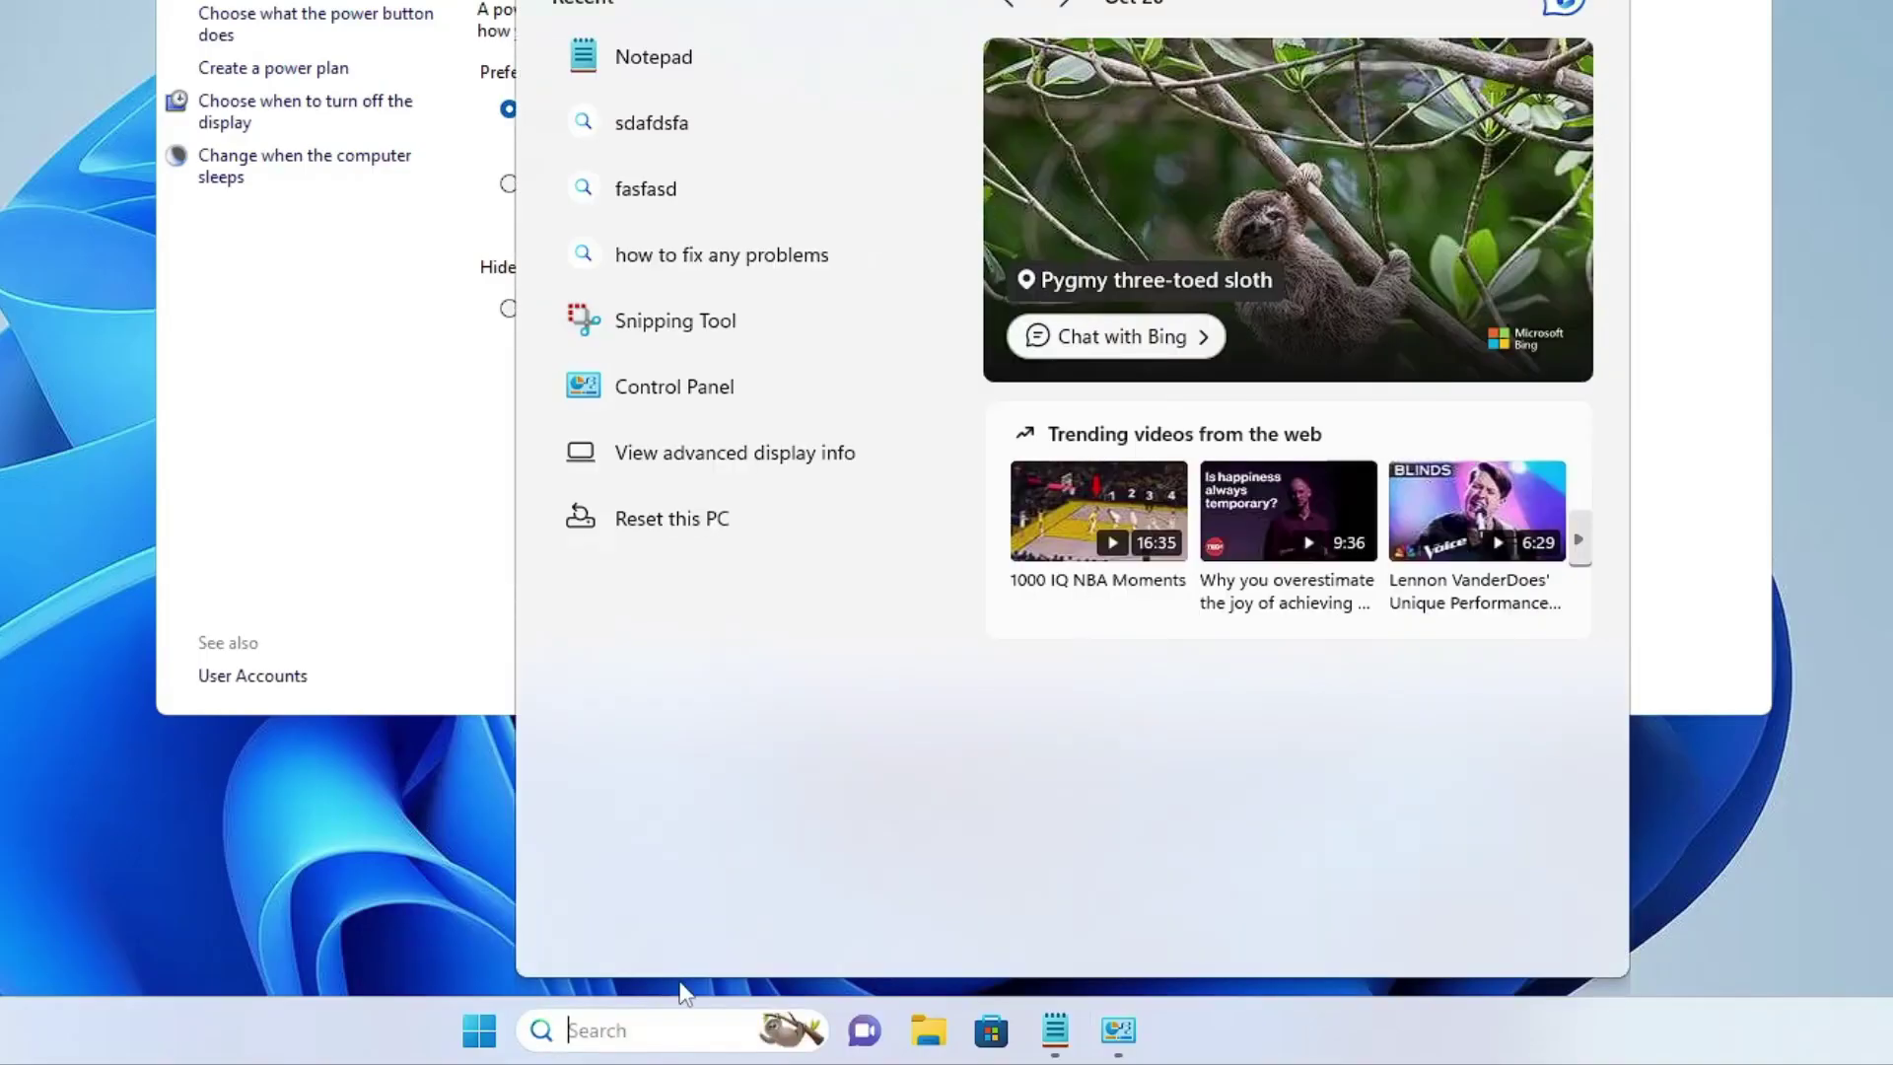
text(cmd)
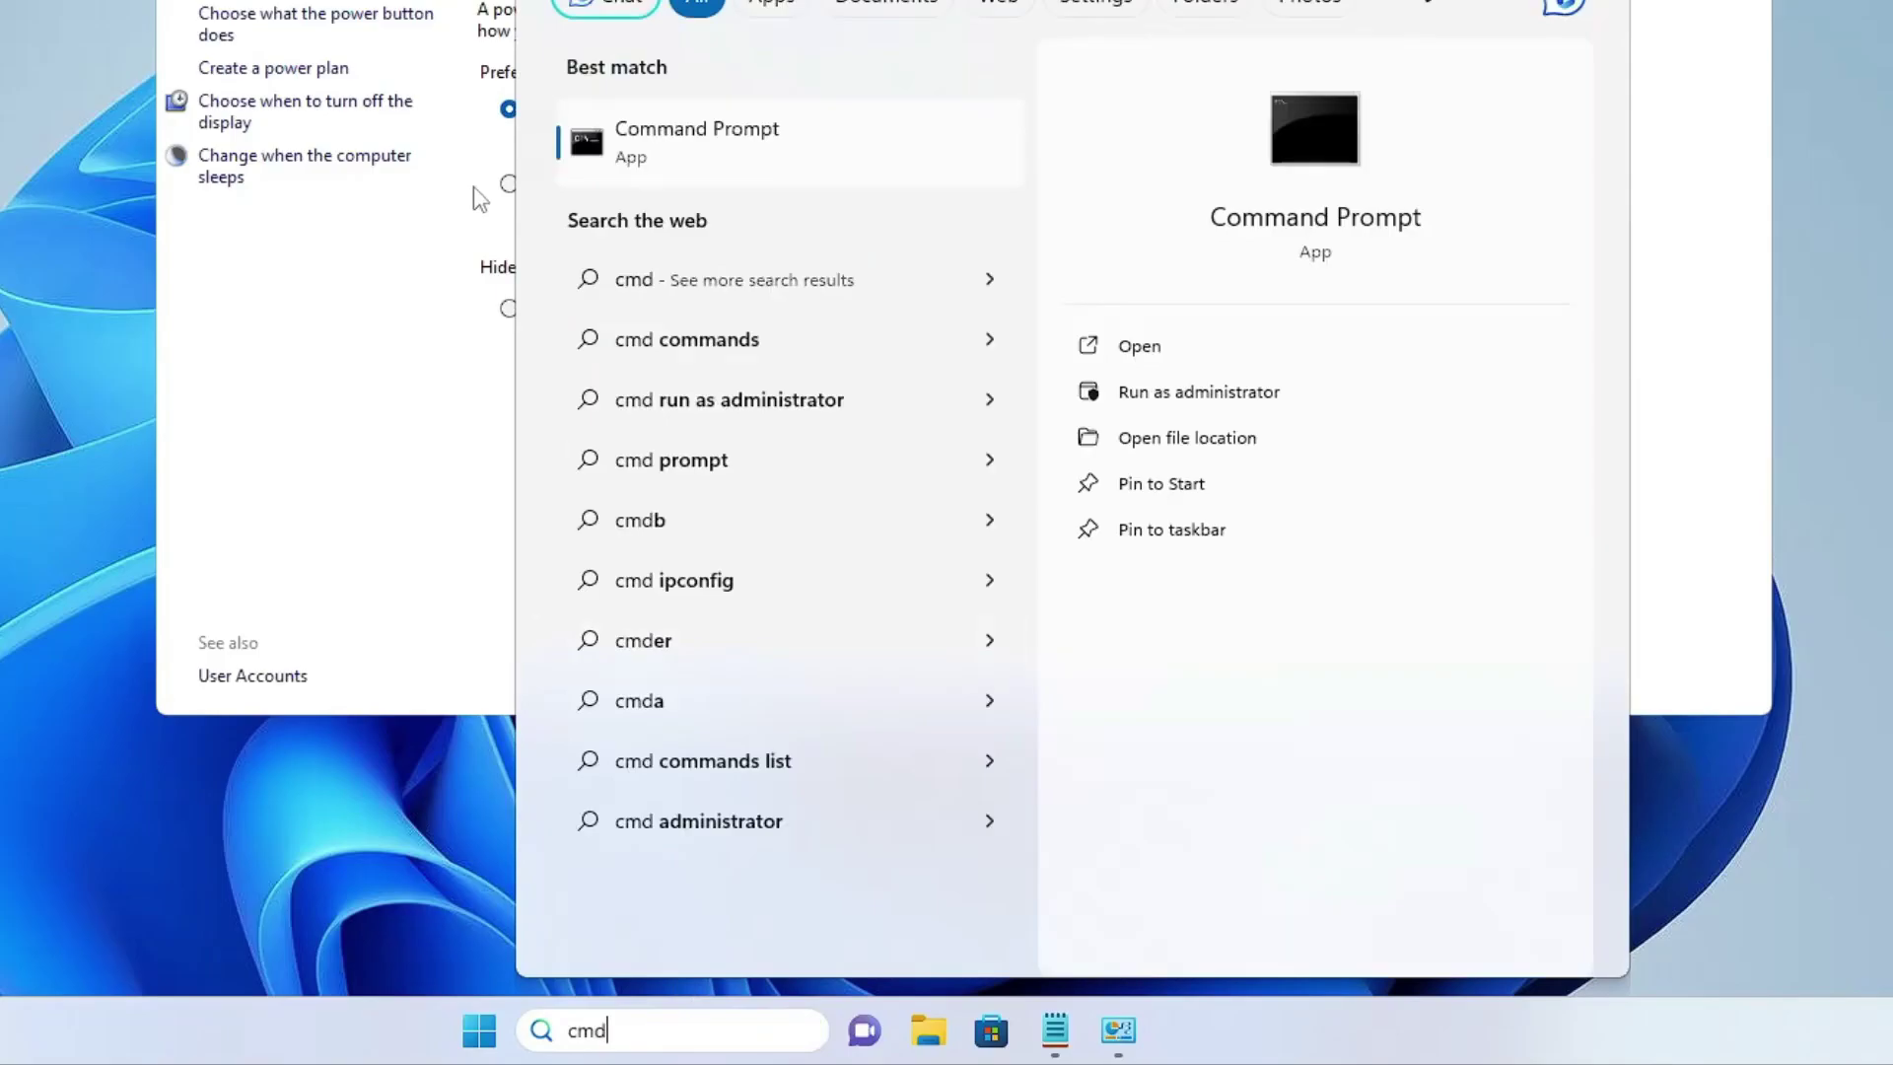
right_click(689, 154)
click(765, 190)
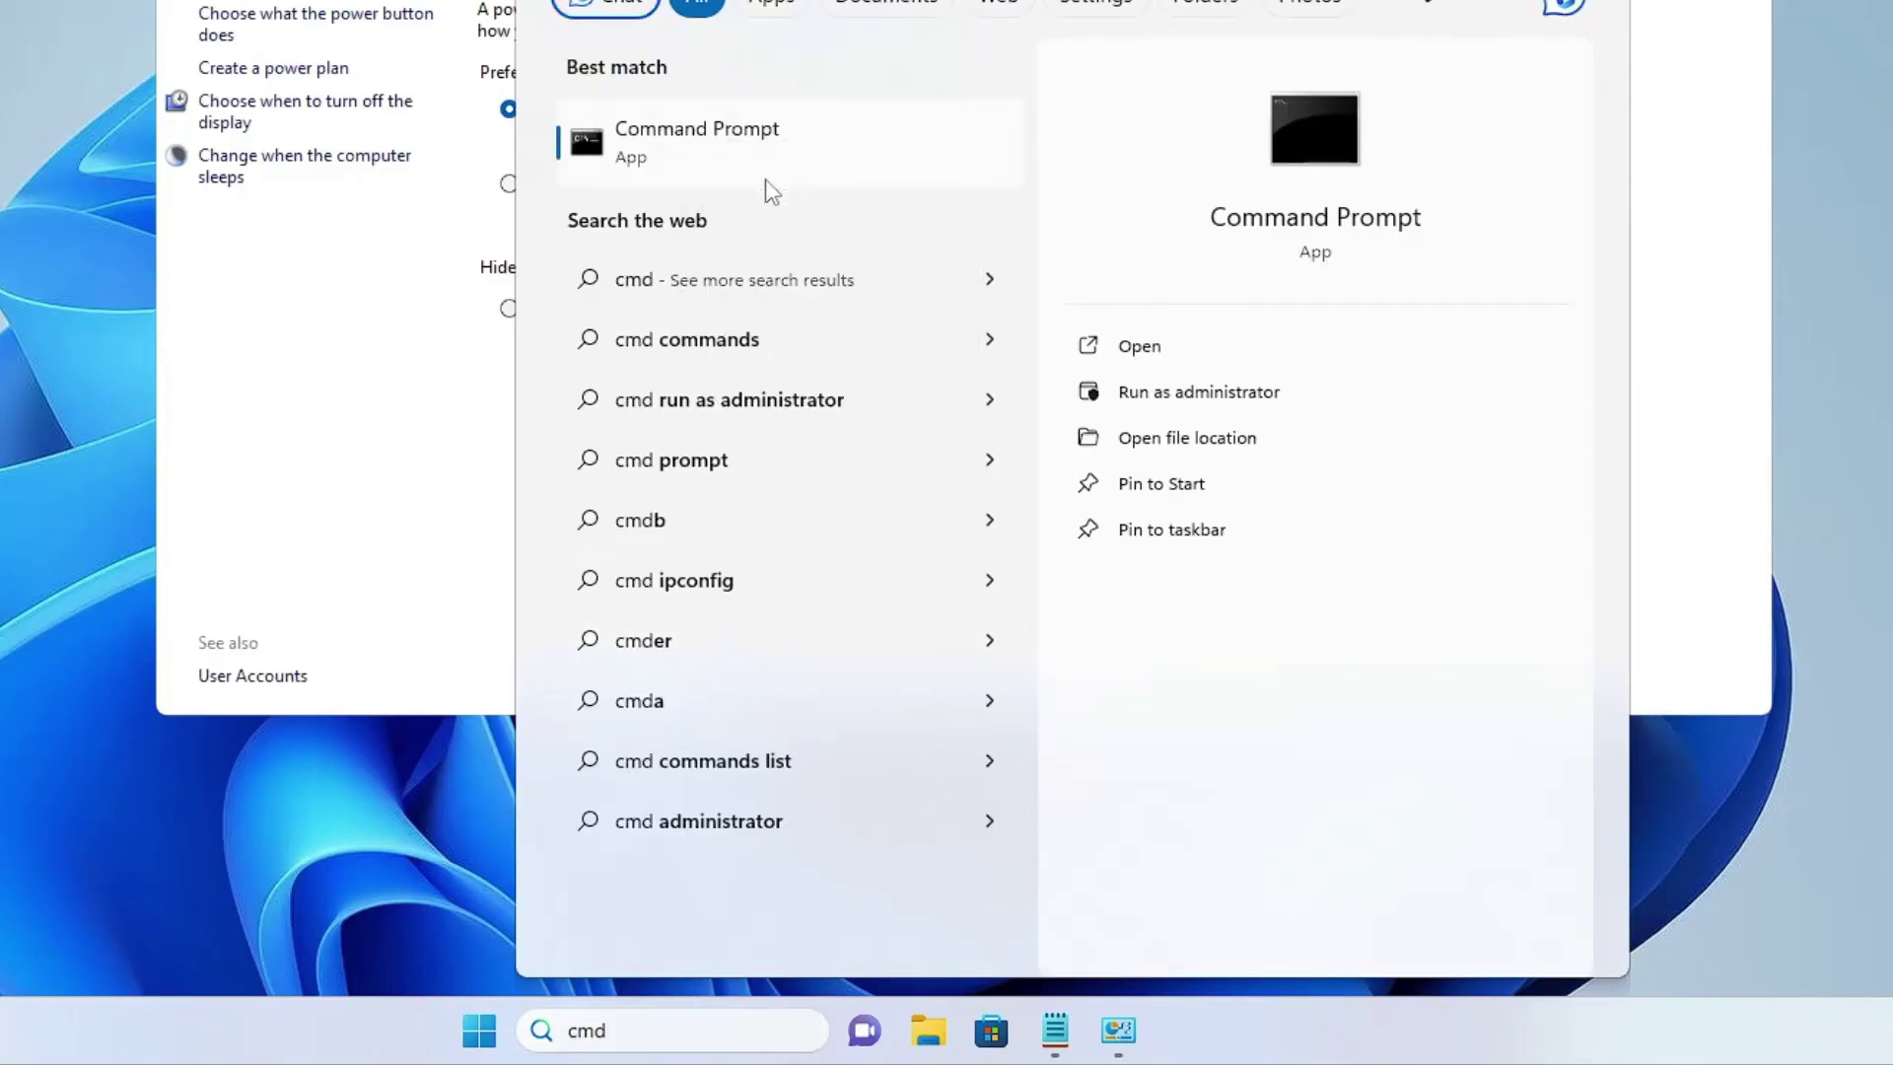
click(660, 500)
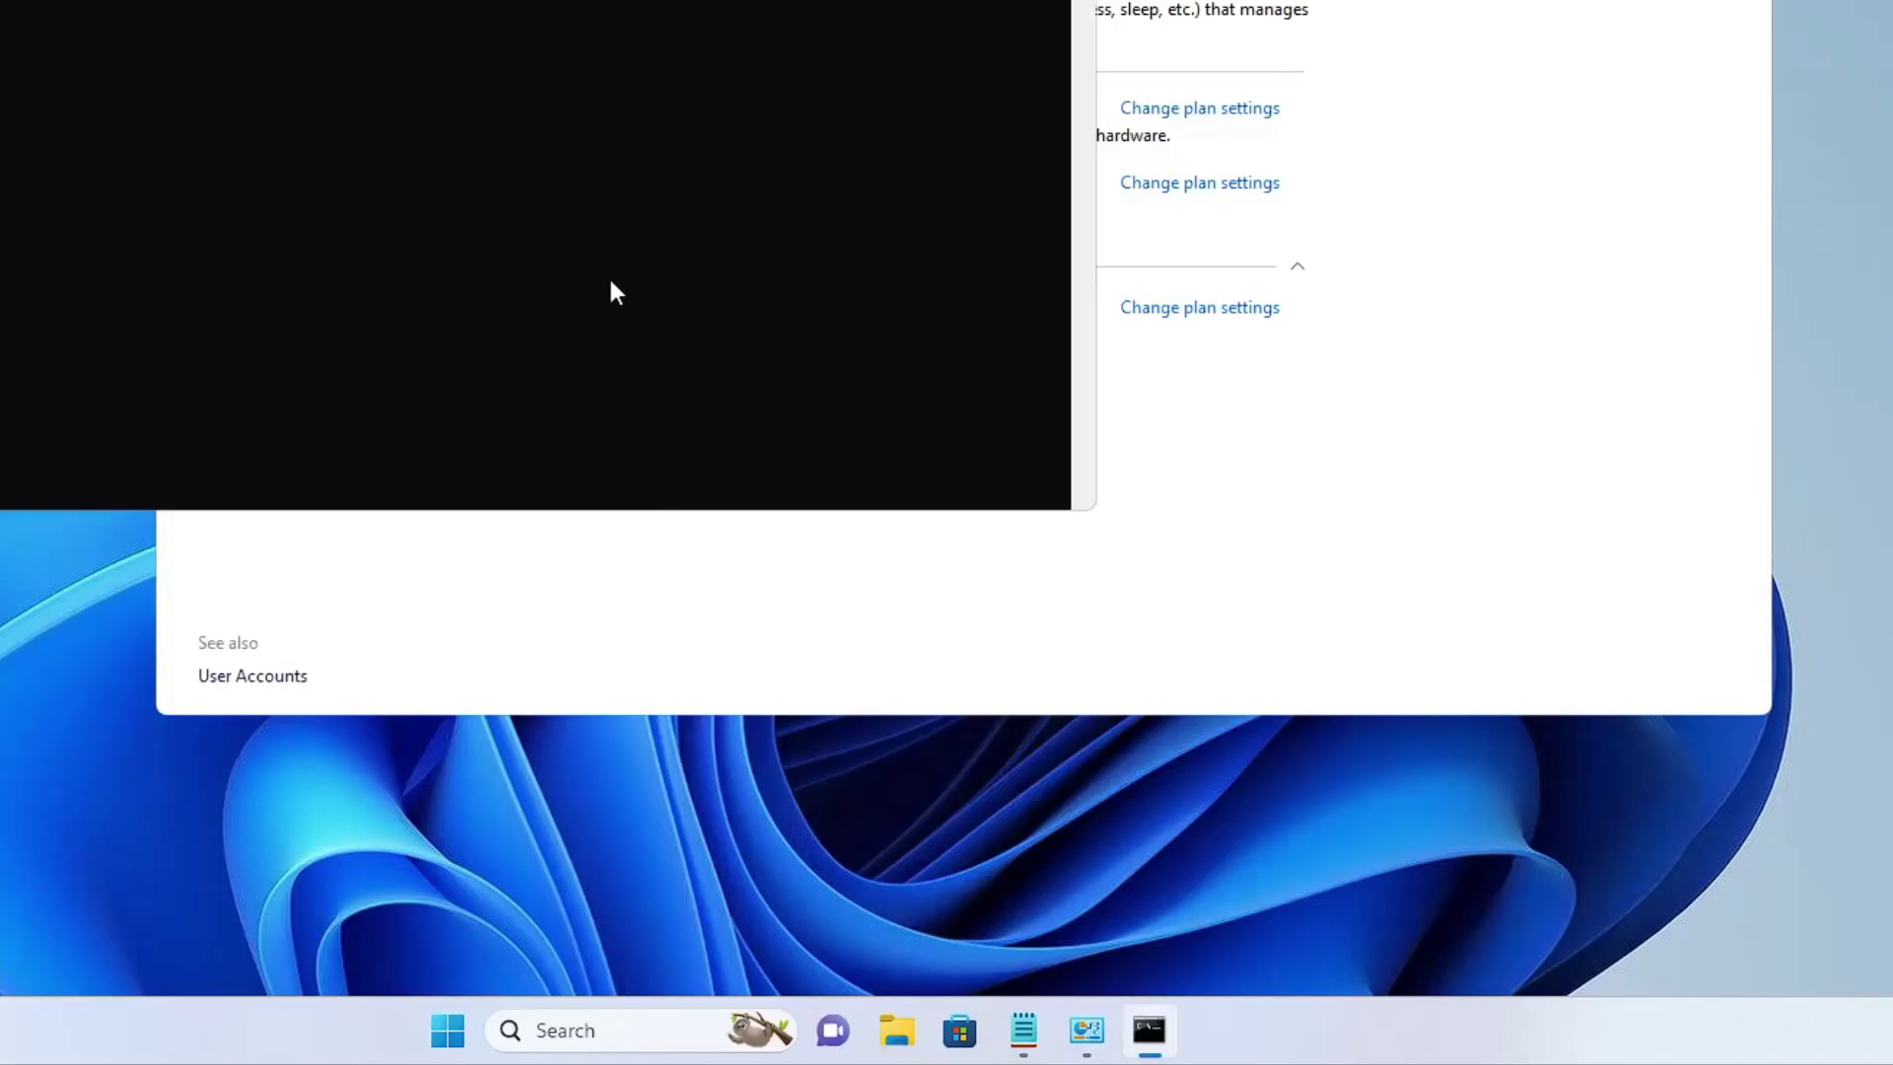
- Run the pasted command in Command Prompt to add the Ultimate Performance plan, and select Ultimate Performance in Power Options
drag(917, 33, 1666, 191)
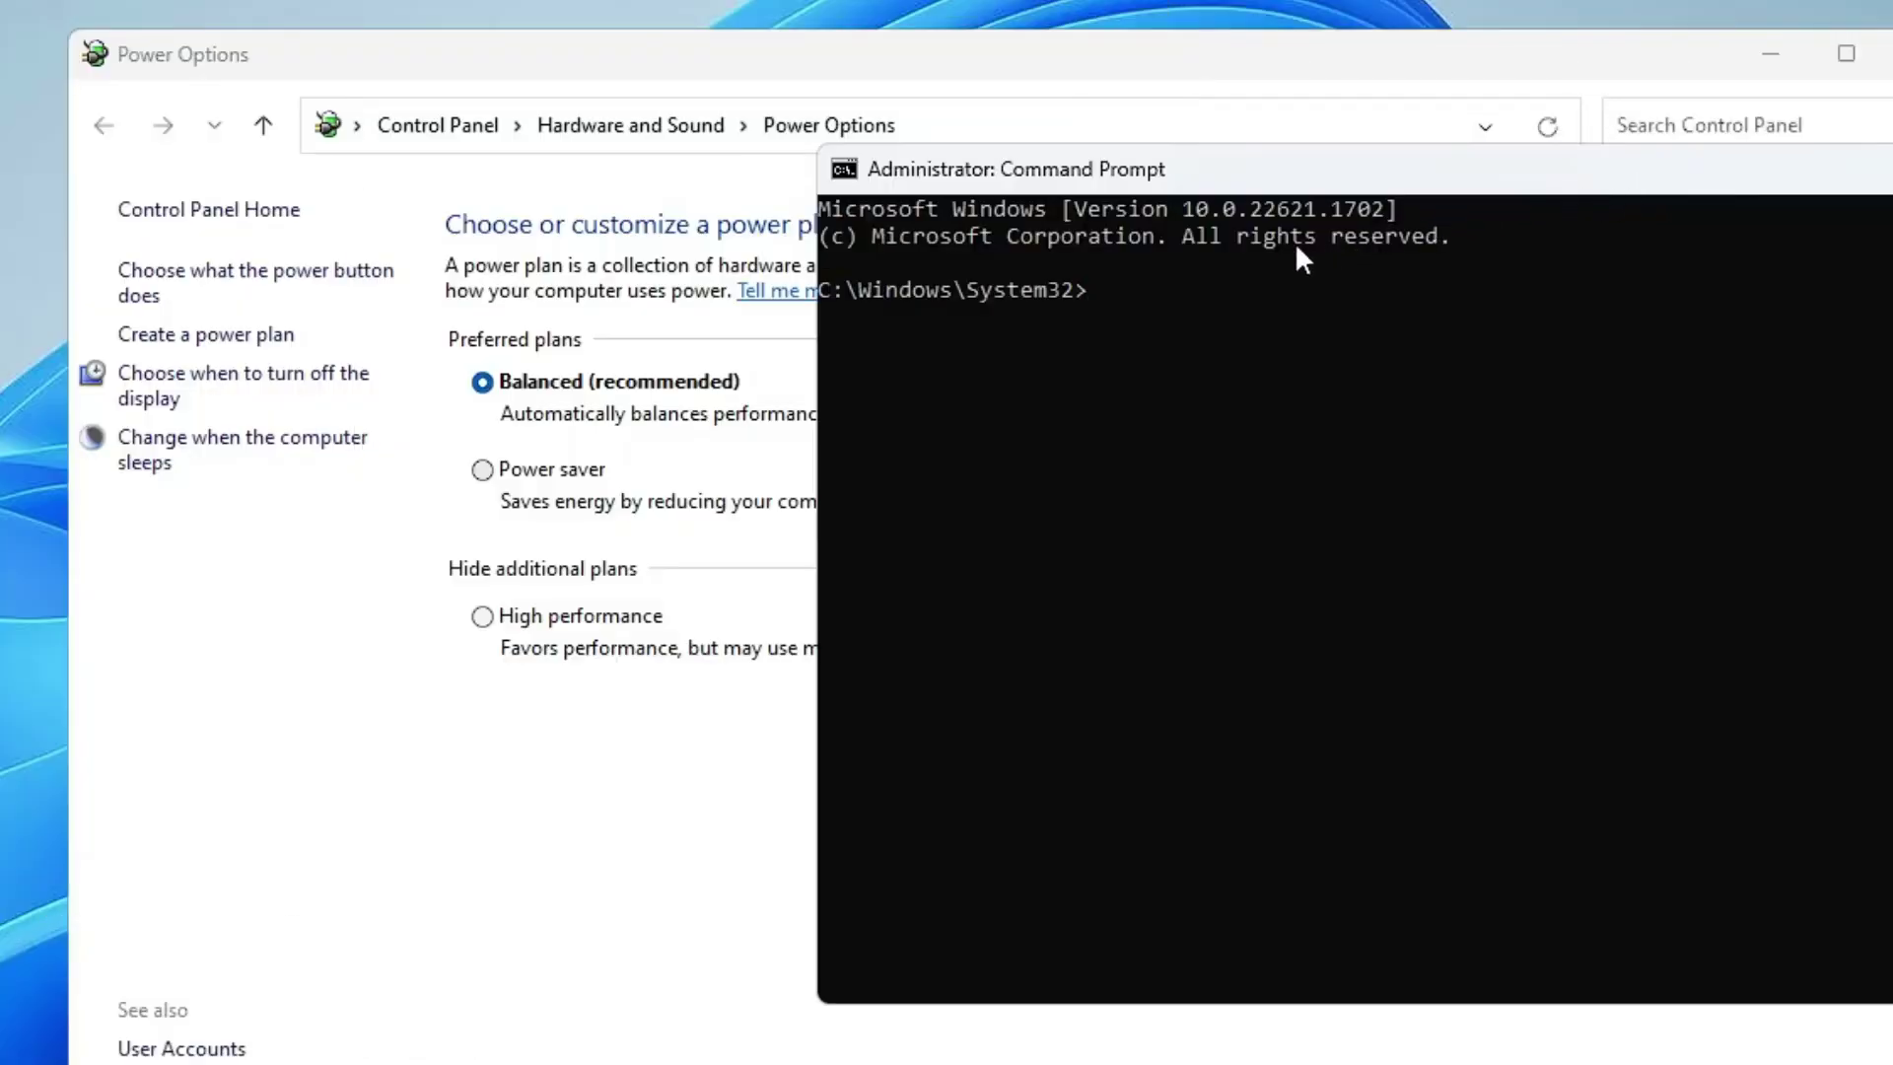
right_click(1140, 320)
key(Return)
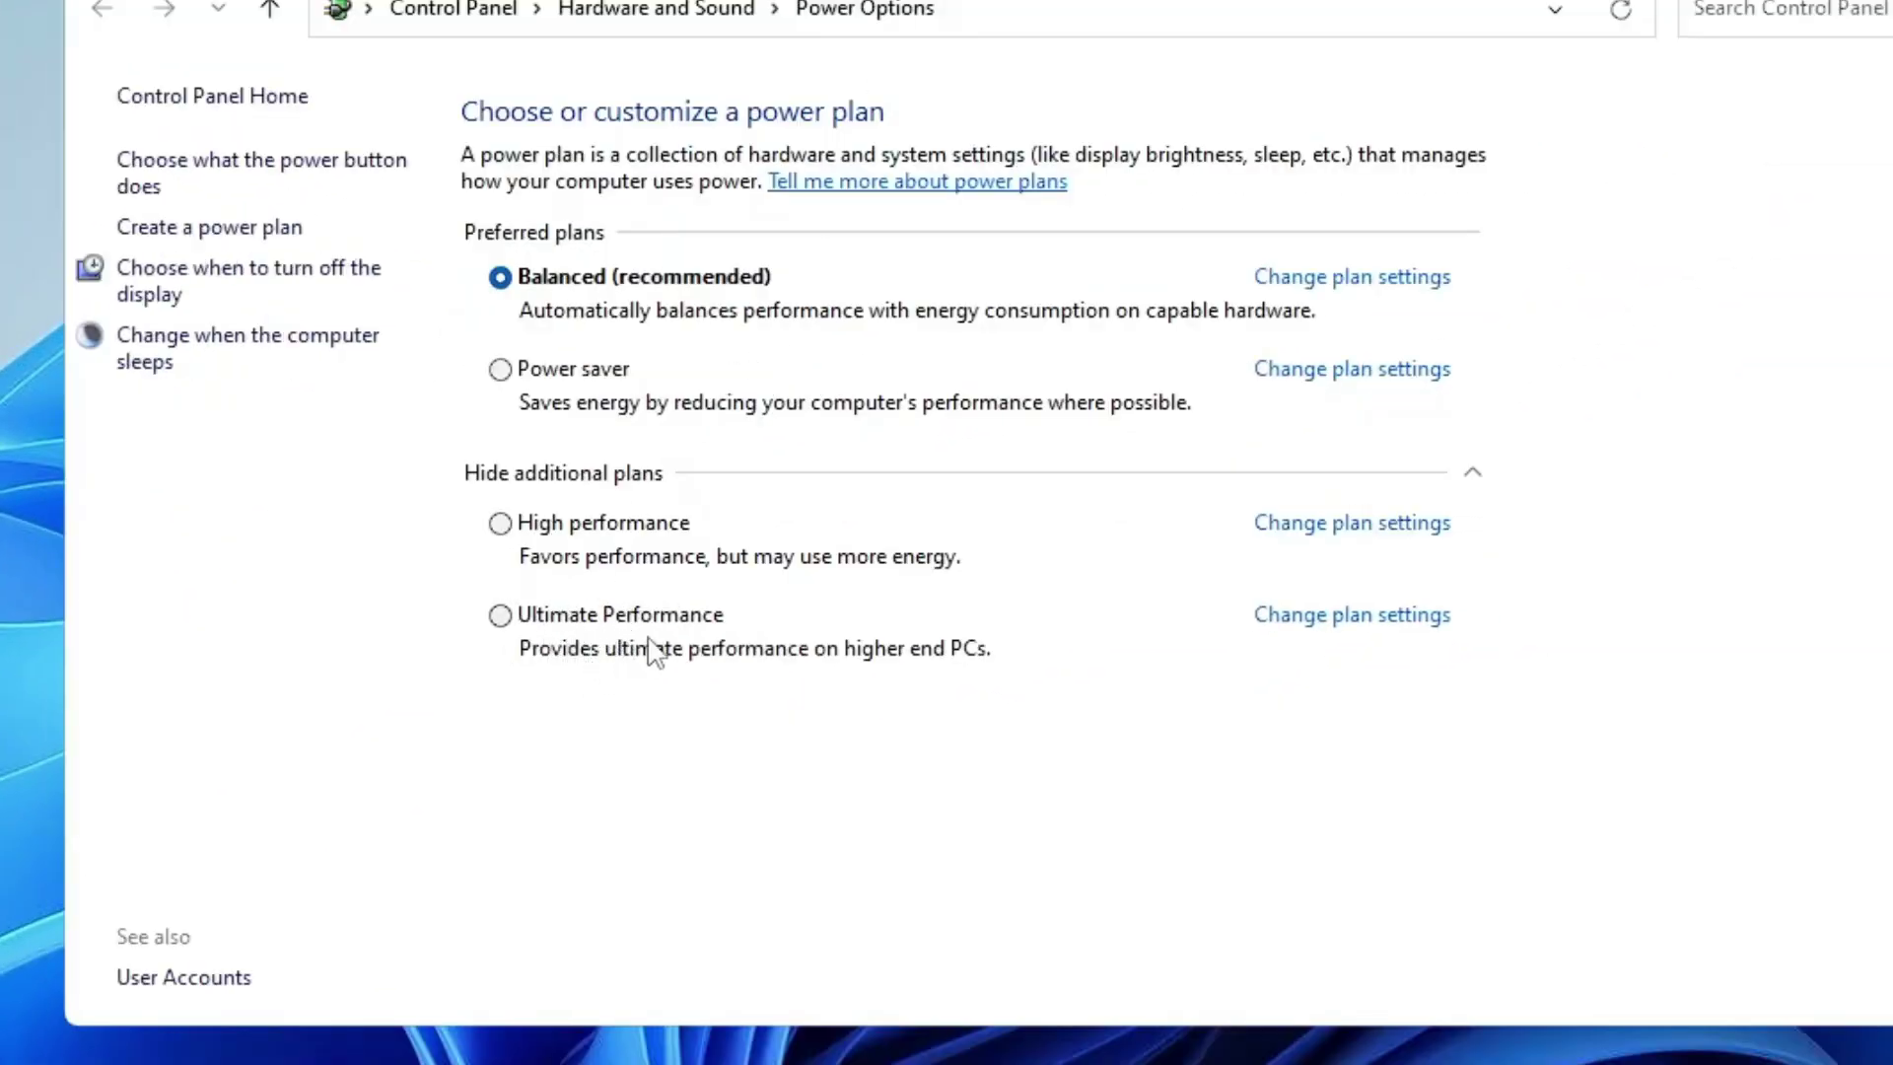
click(500, 615)
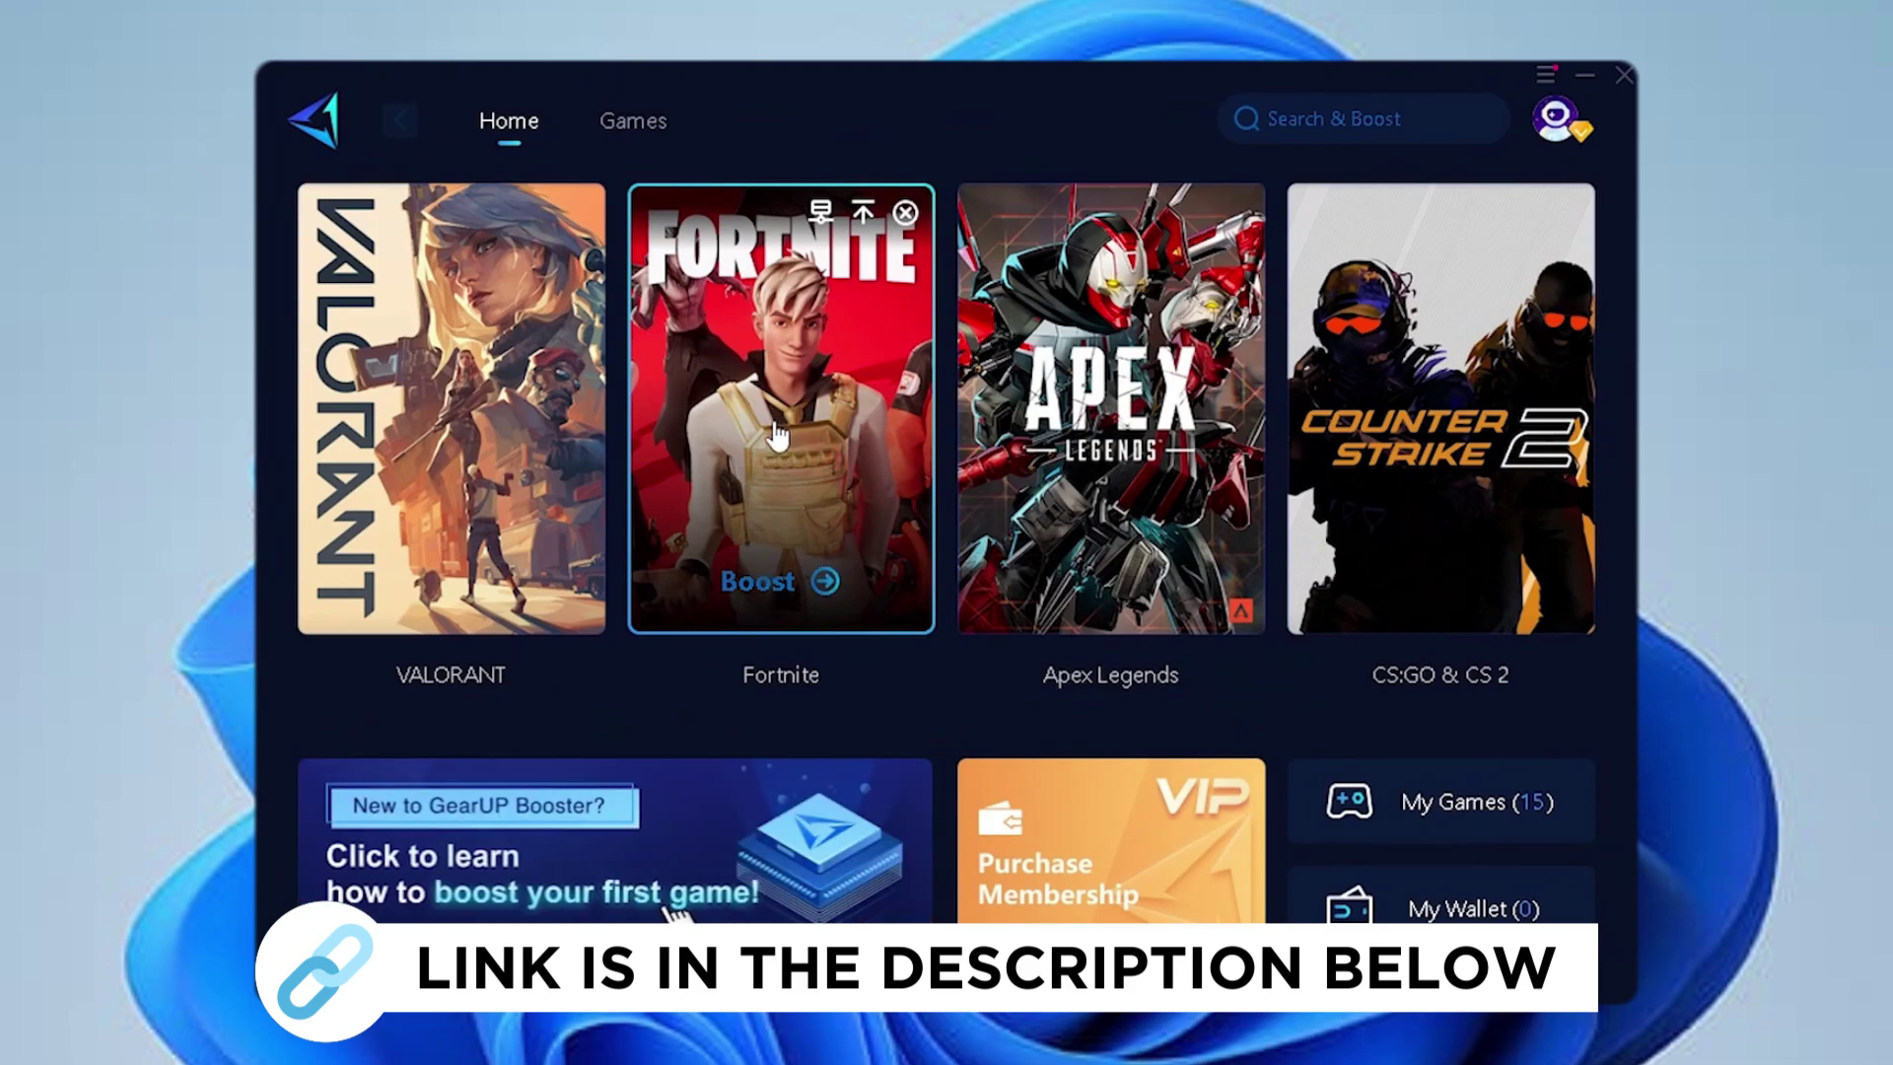
- Switch to GearUP Booster and start boosting Fortnite
click(774, 581)
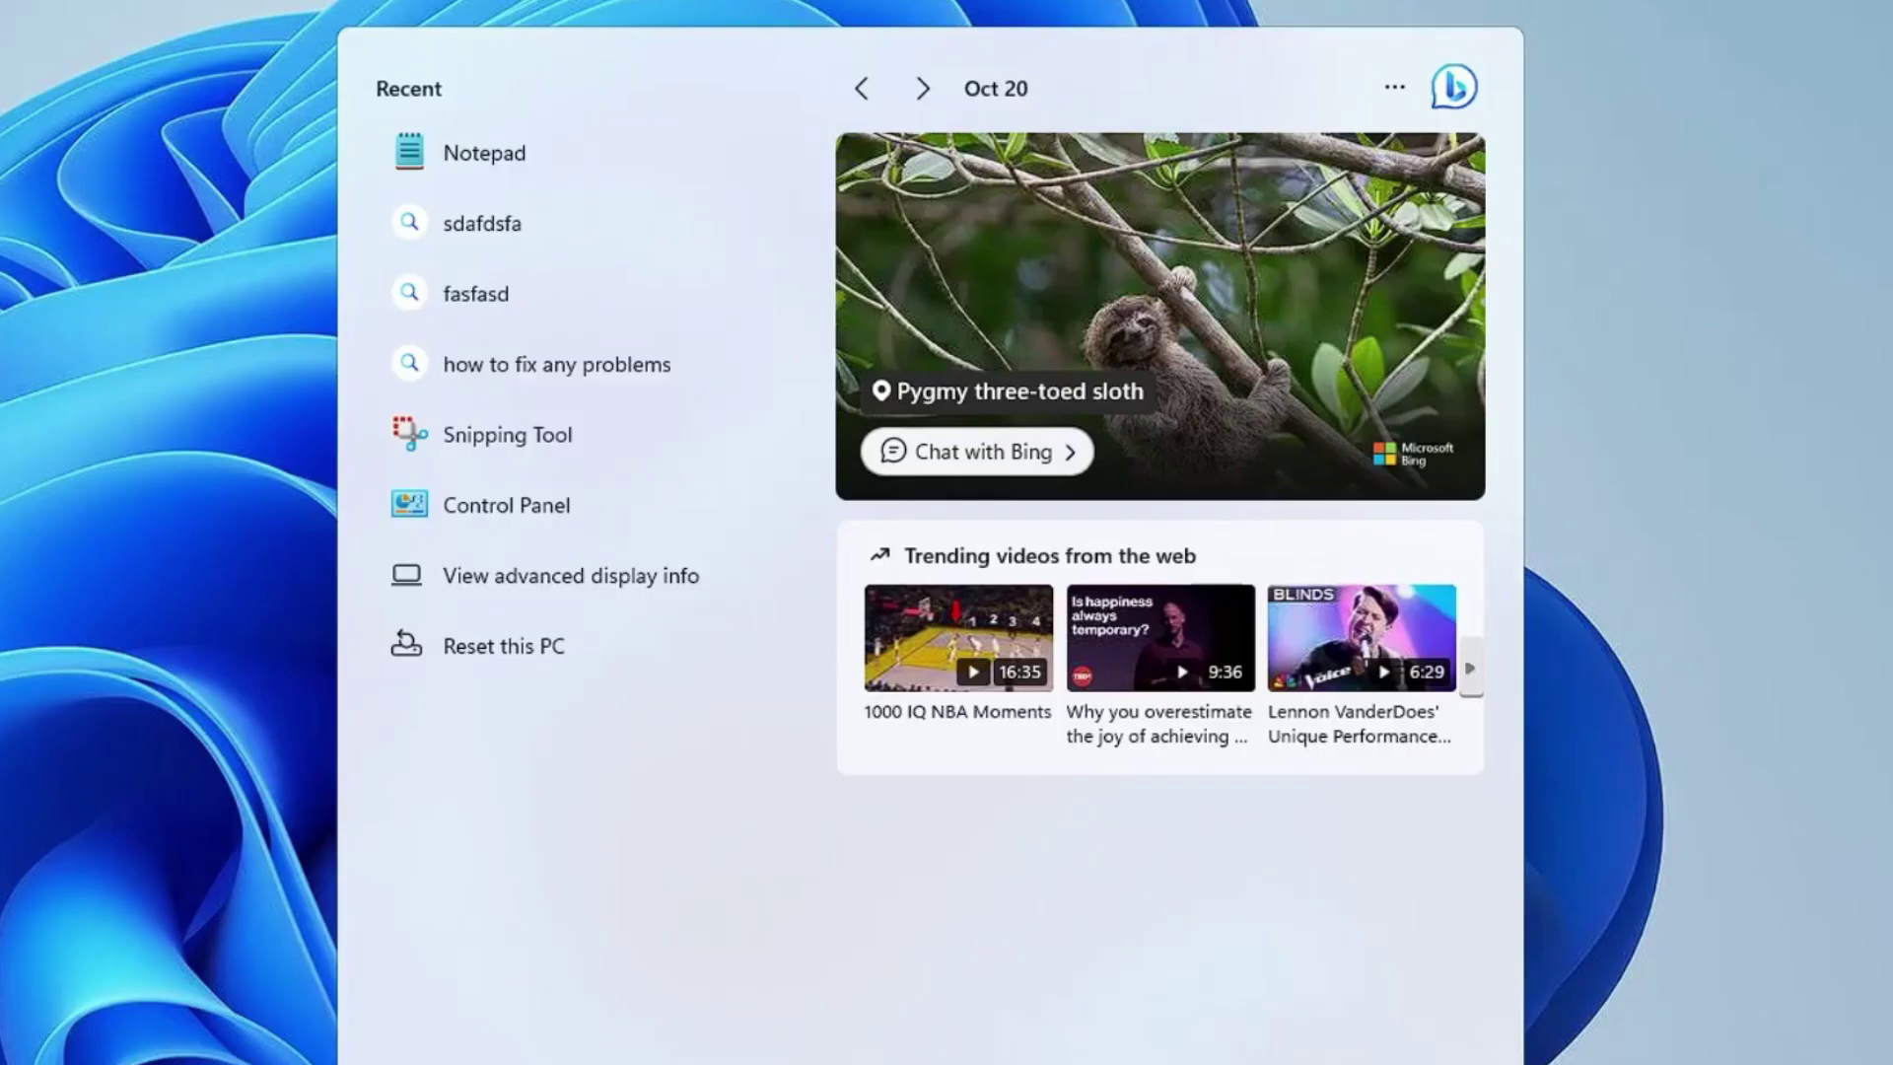
- Launch Command Prompt as administrator from a search for "cmd" and run the pasted command that opens Chris Titus Tech's Windows Utility
text(cmd)
right_click(592, 231)
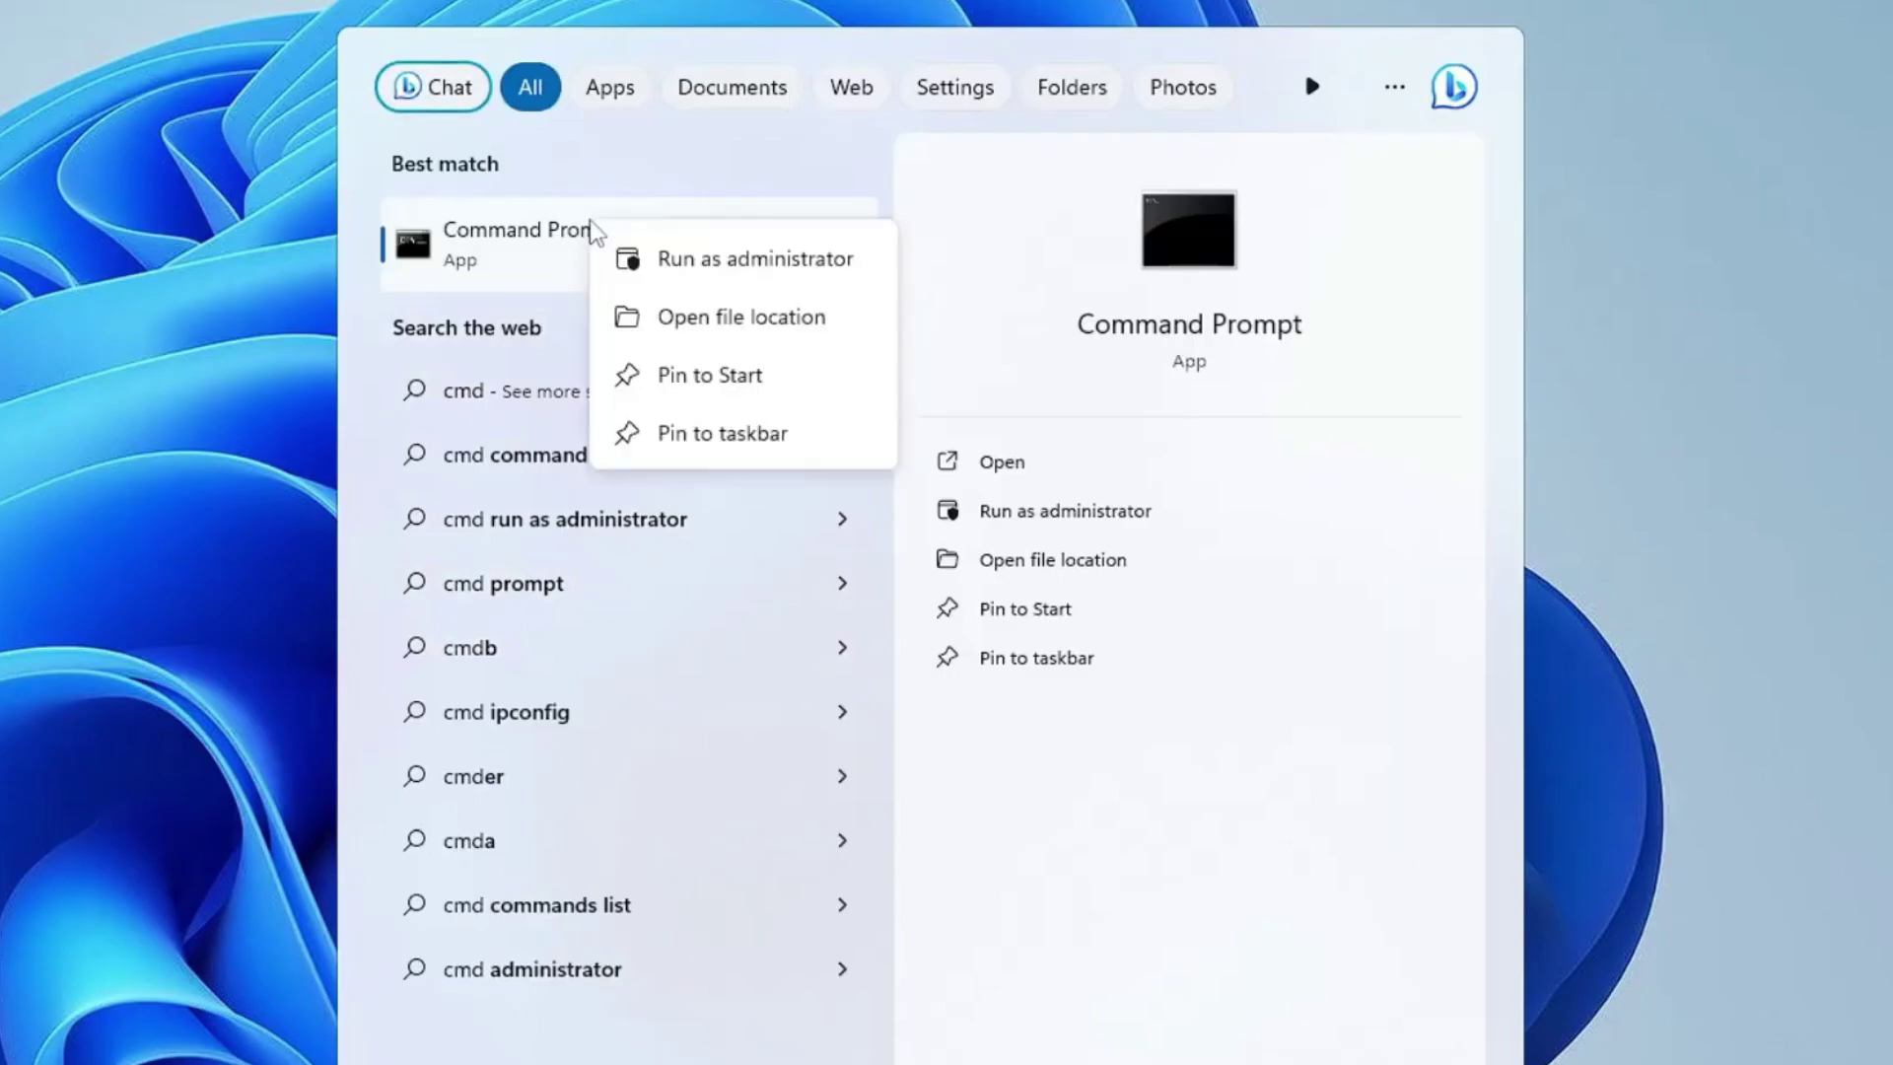
click(697, 258)
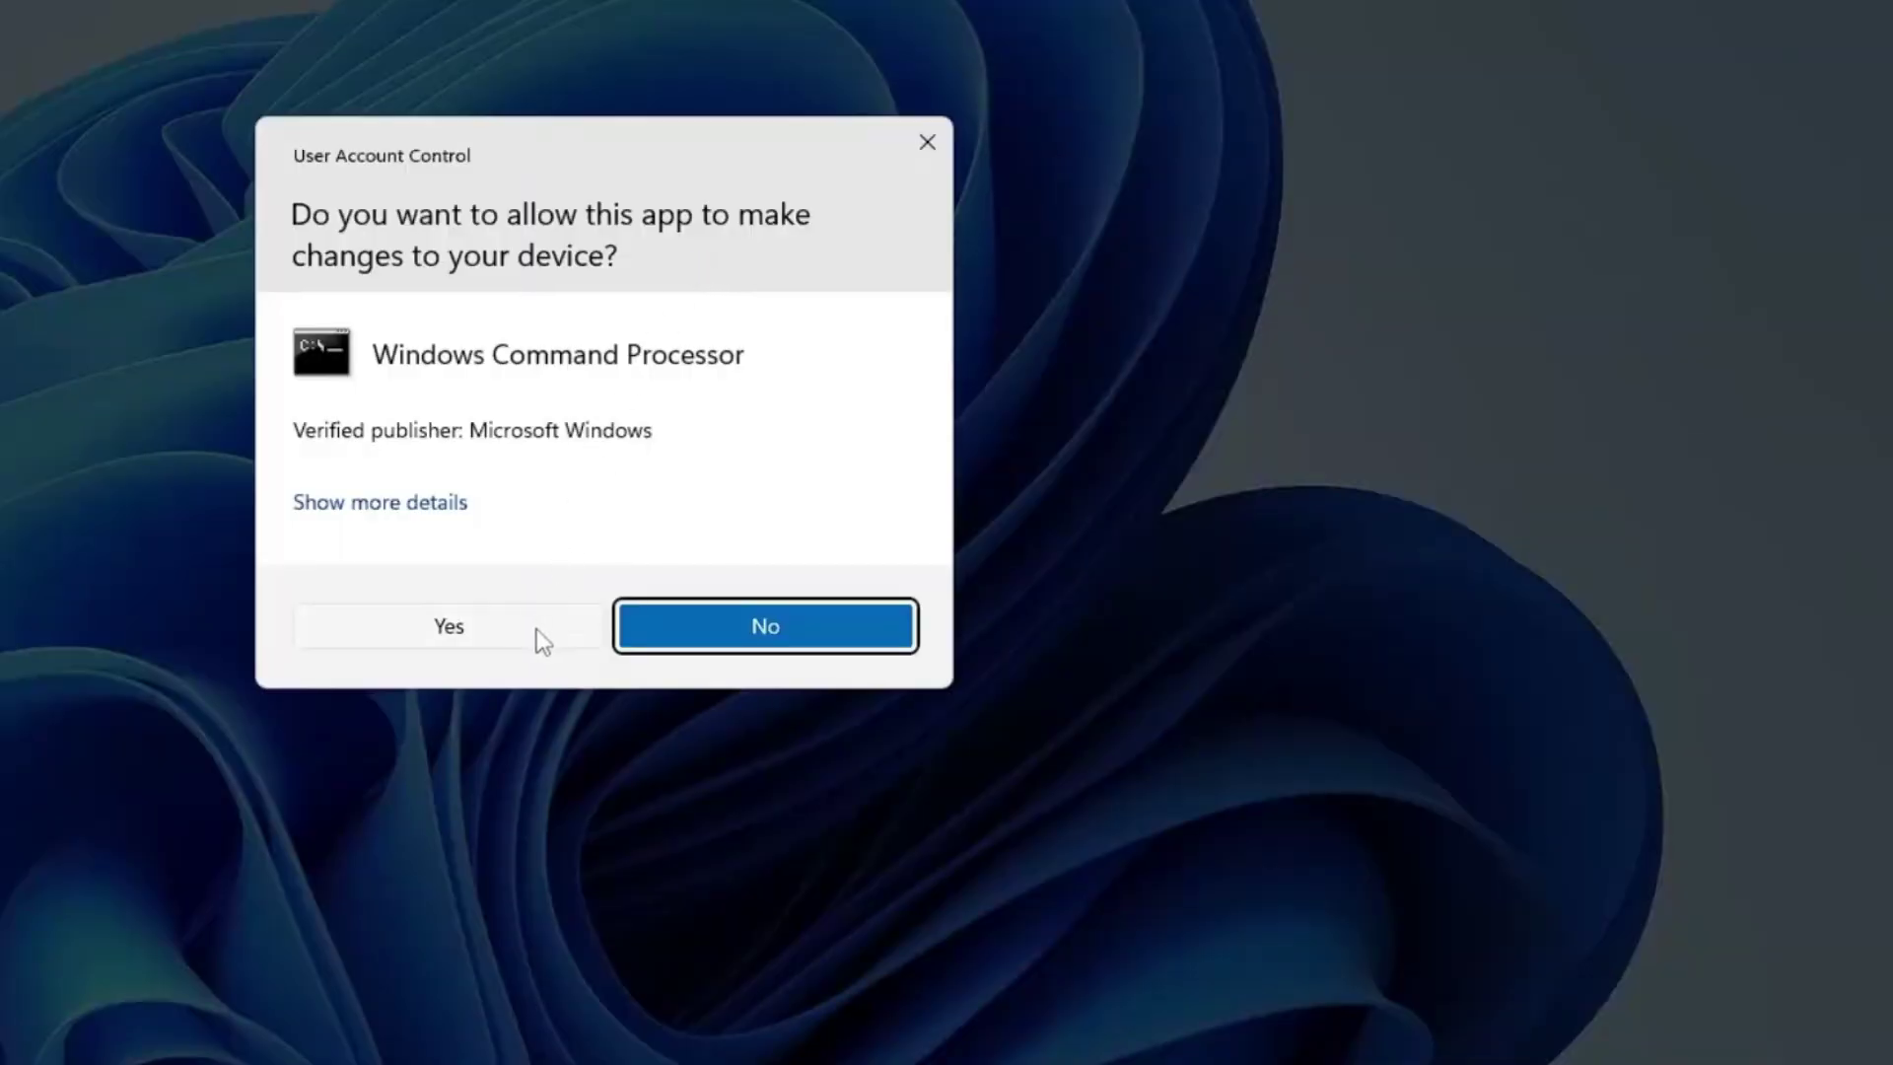
click(536, 629)
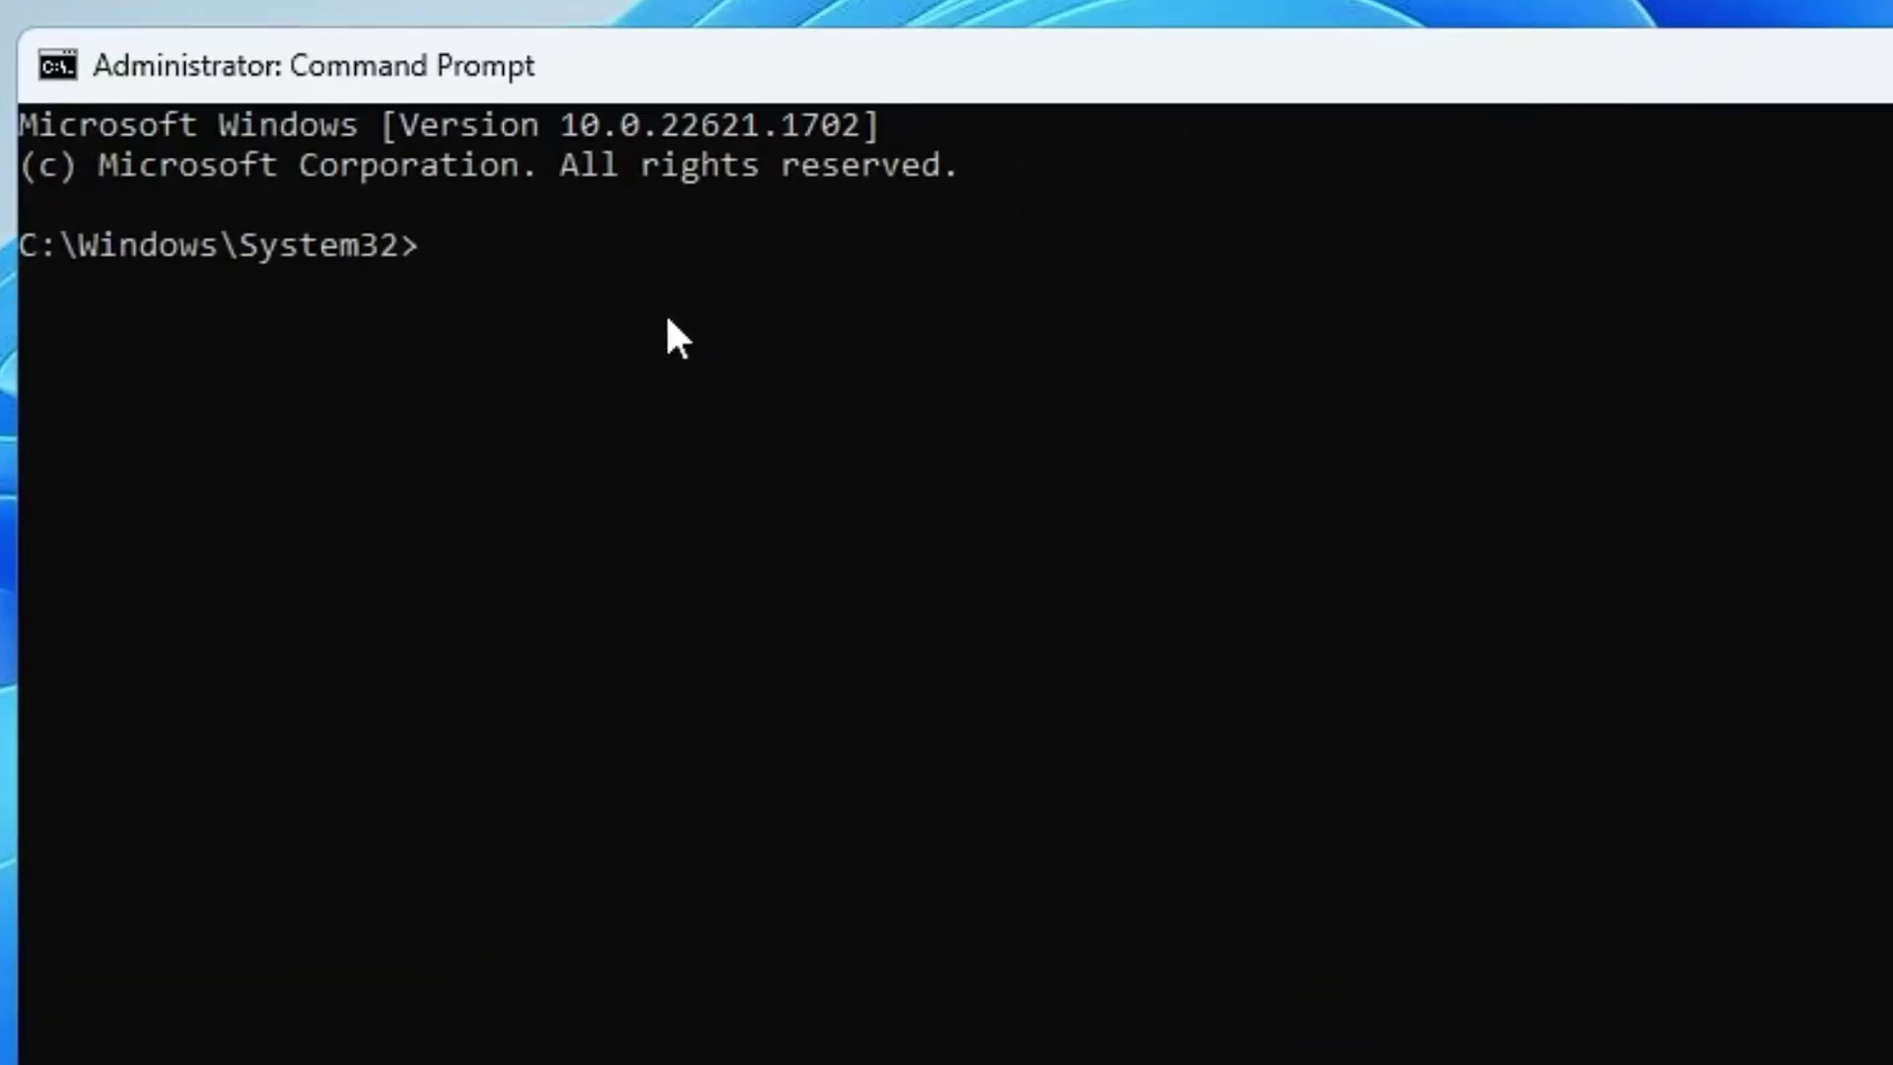
right_click(572, 266)
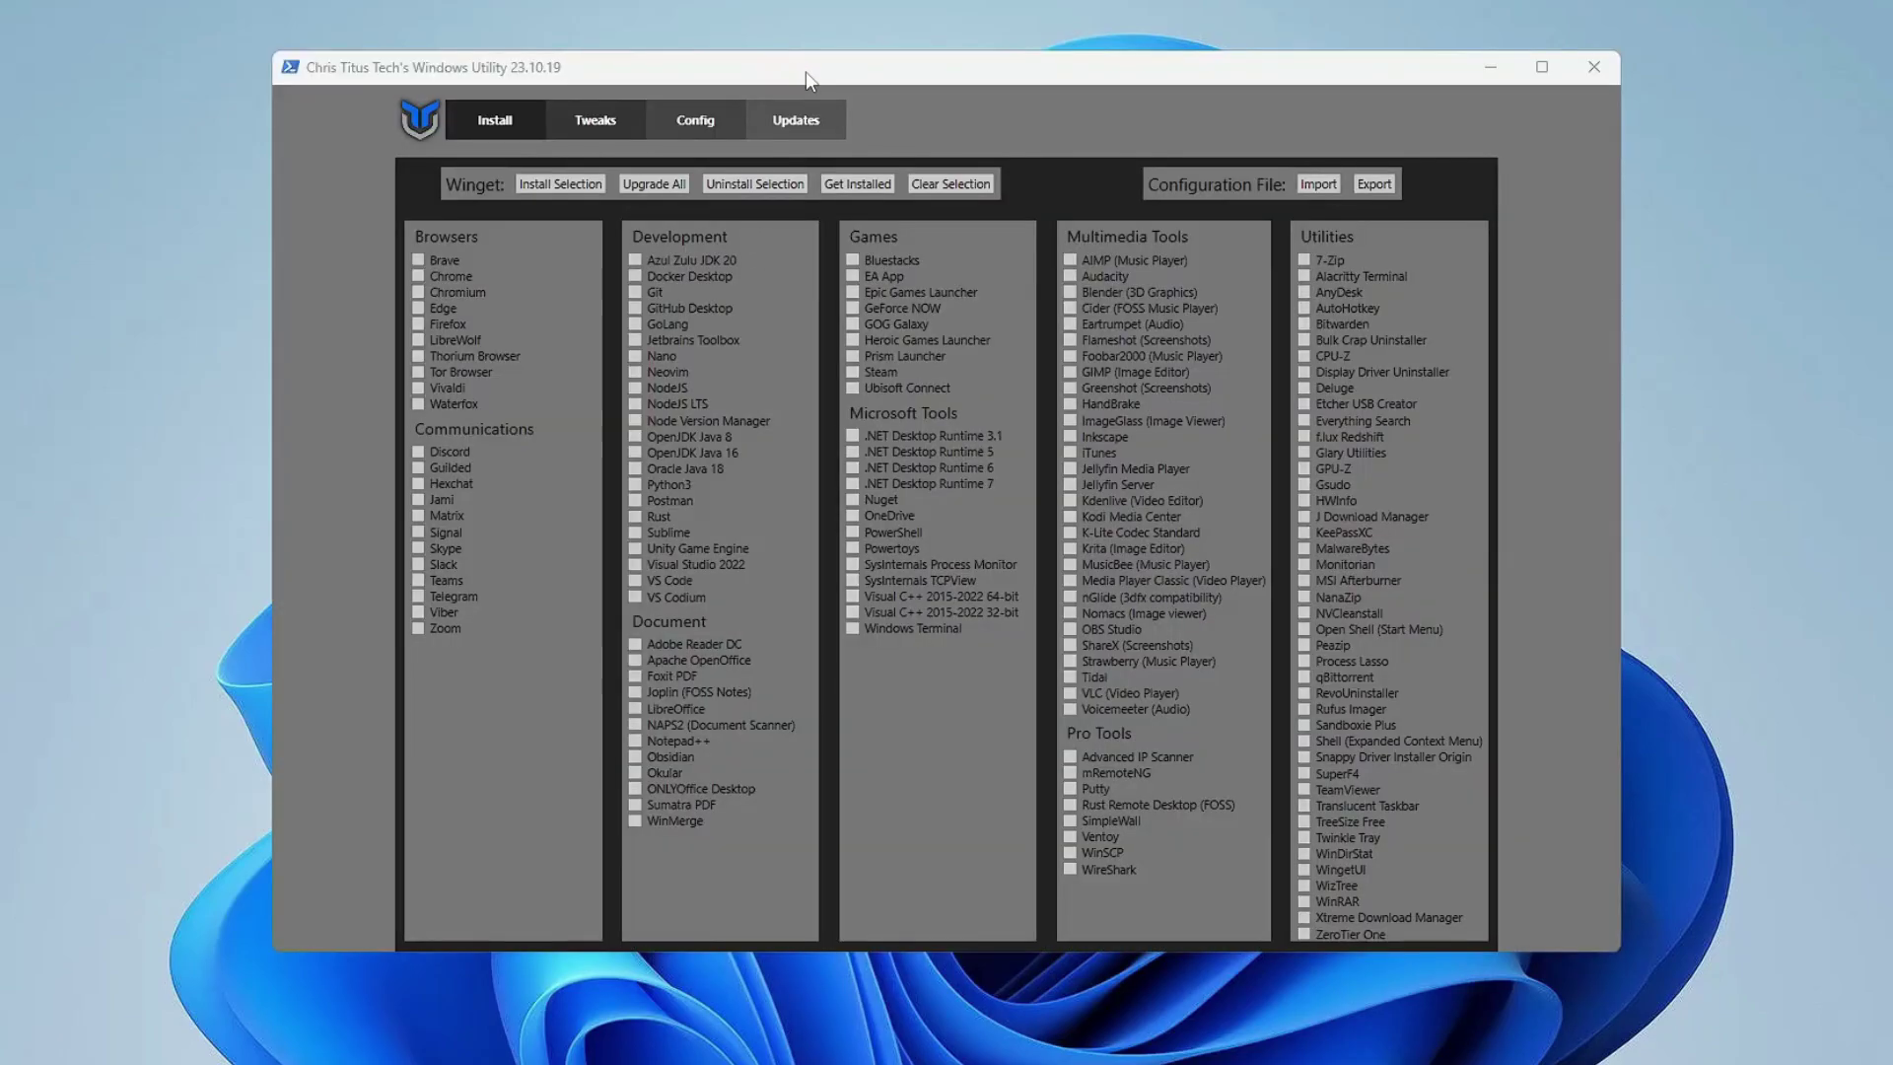
- Show the Windows Utility's tweaks and apply the recommended Desktop selection
drag(810, 71, 867, 89)
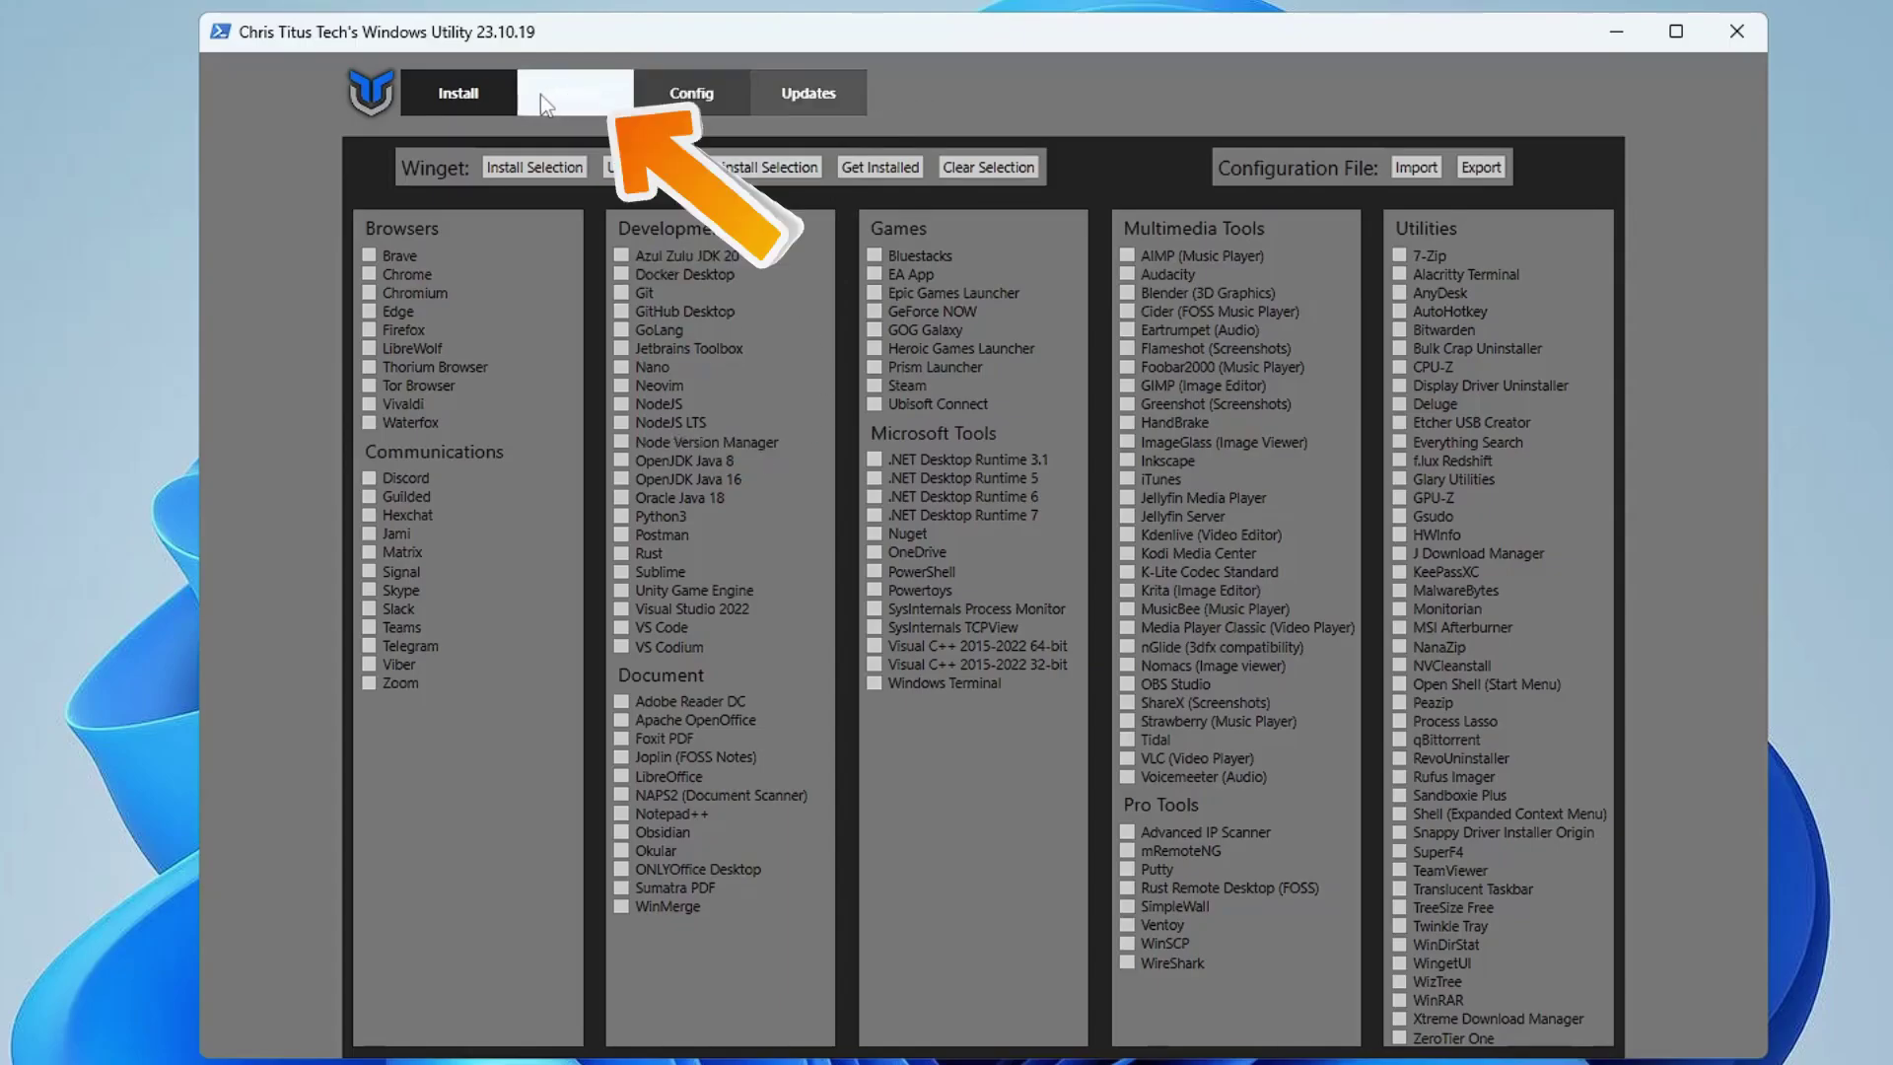
click(571, 95)
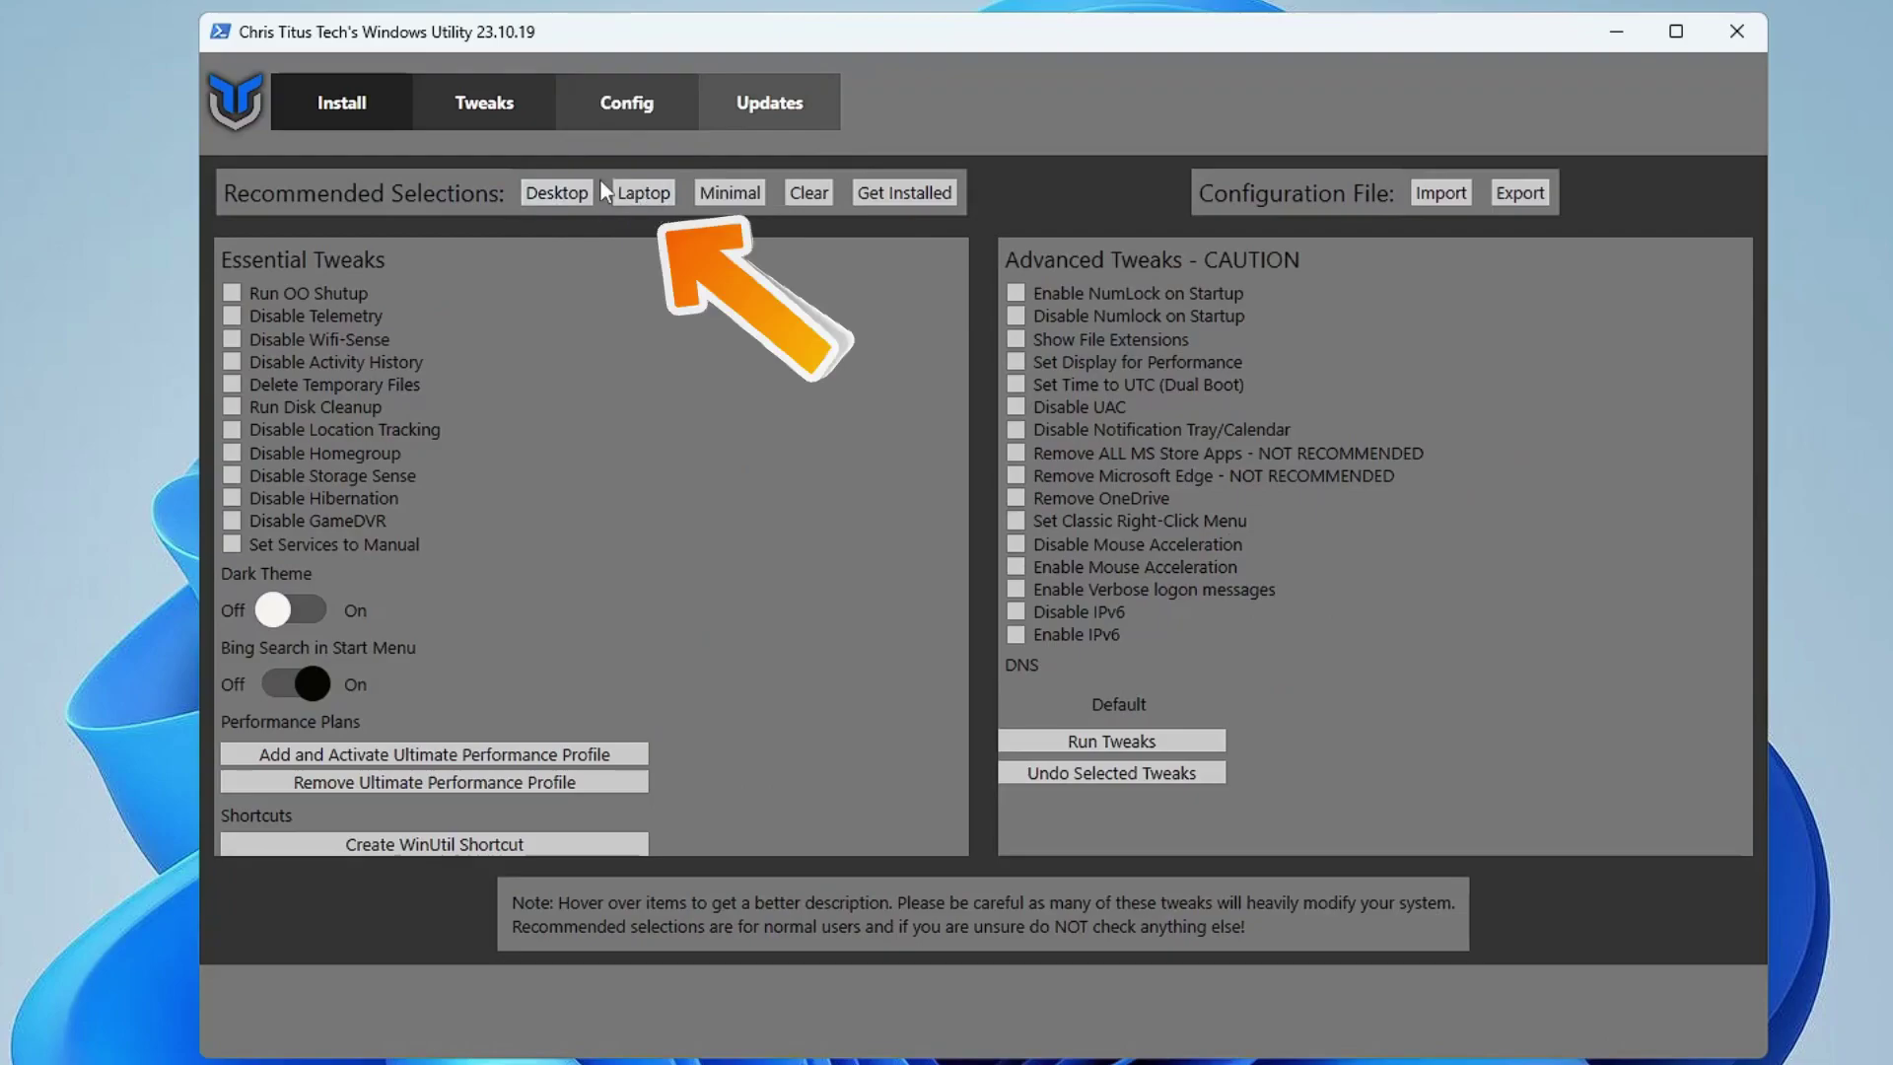
click(551, 197)
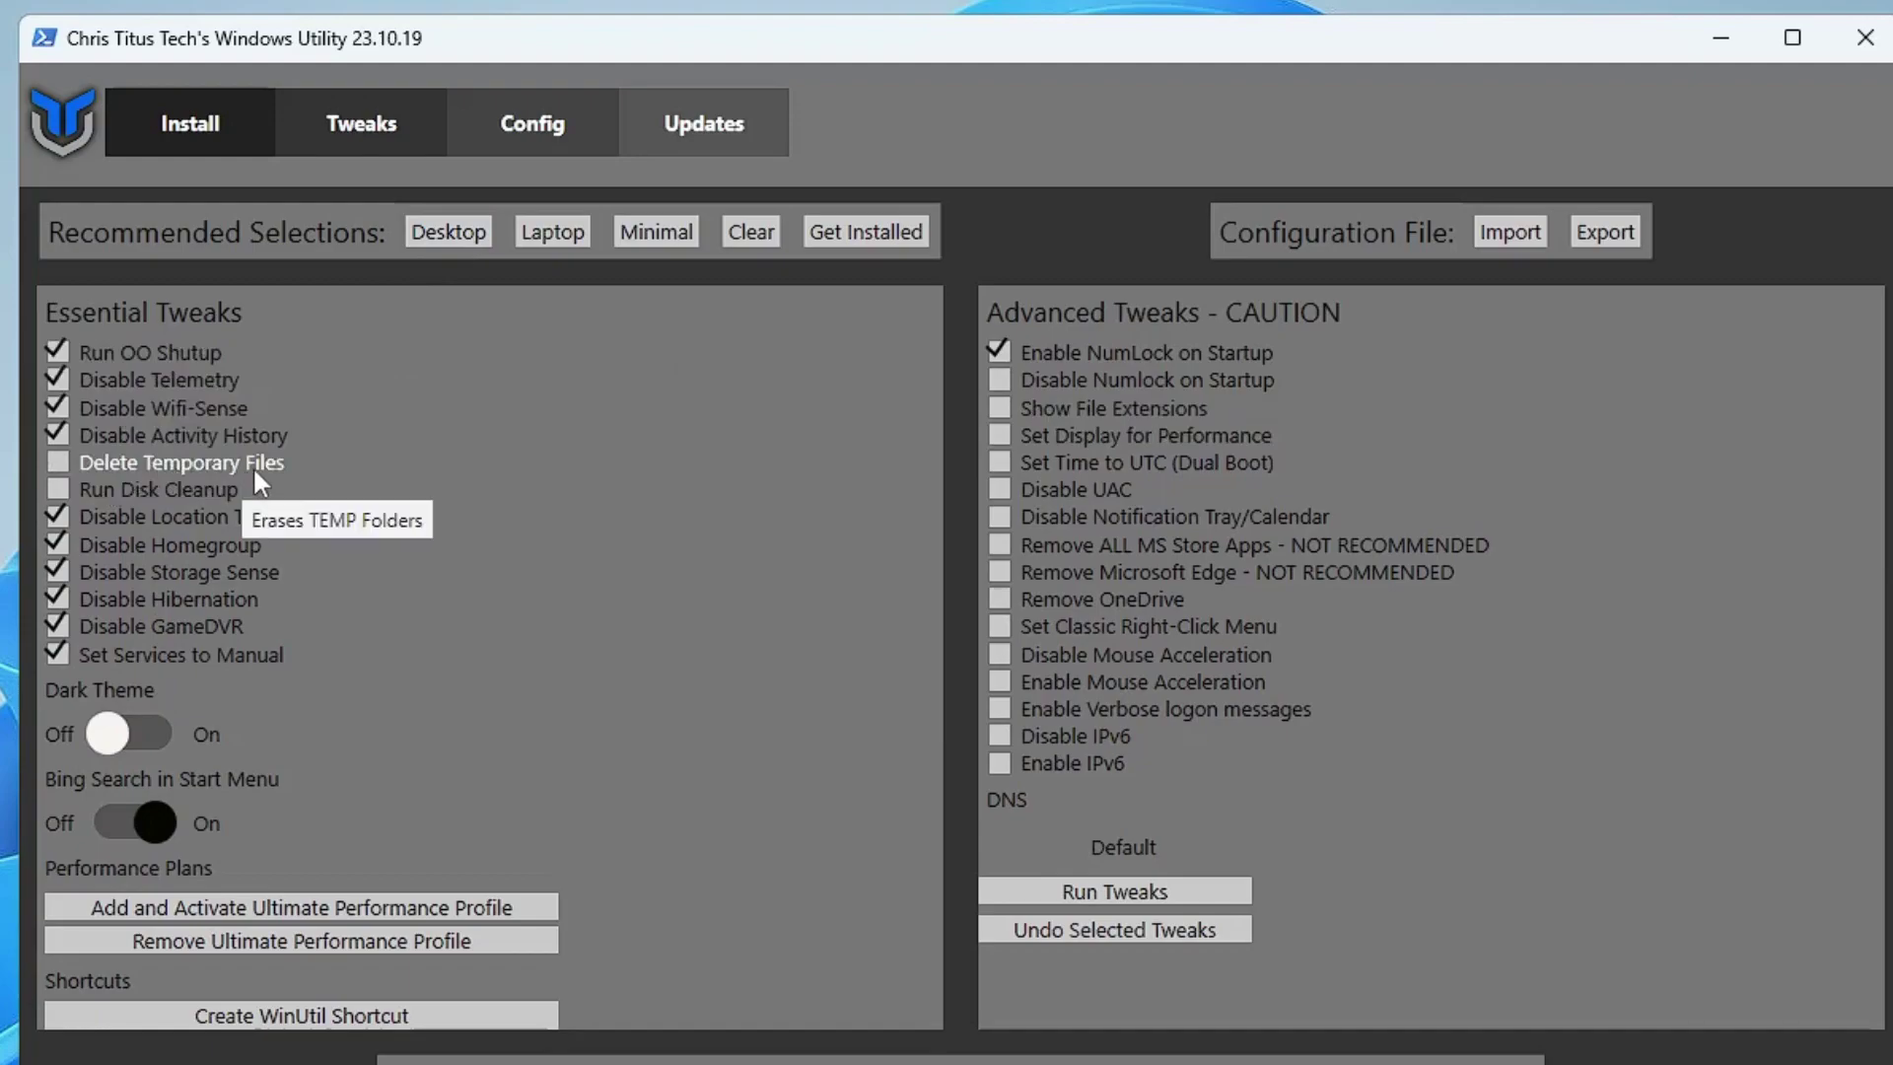
- Add Delete Temporary Files, Run Disk Cleanup, Disable Notification Tray/Calendar and Remove OneDrive to the selected tweaks and run them
click(65, 465)
click(59, 490)
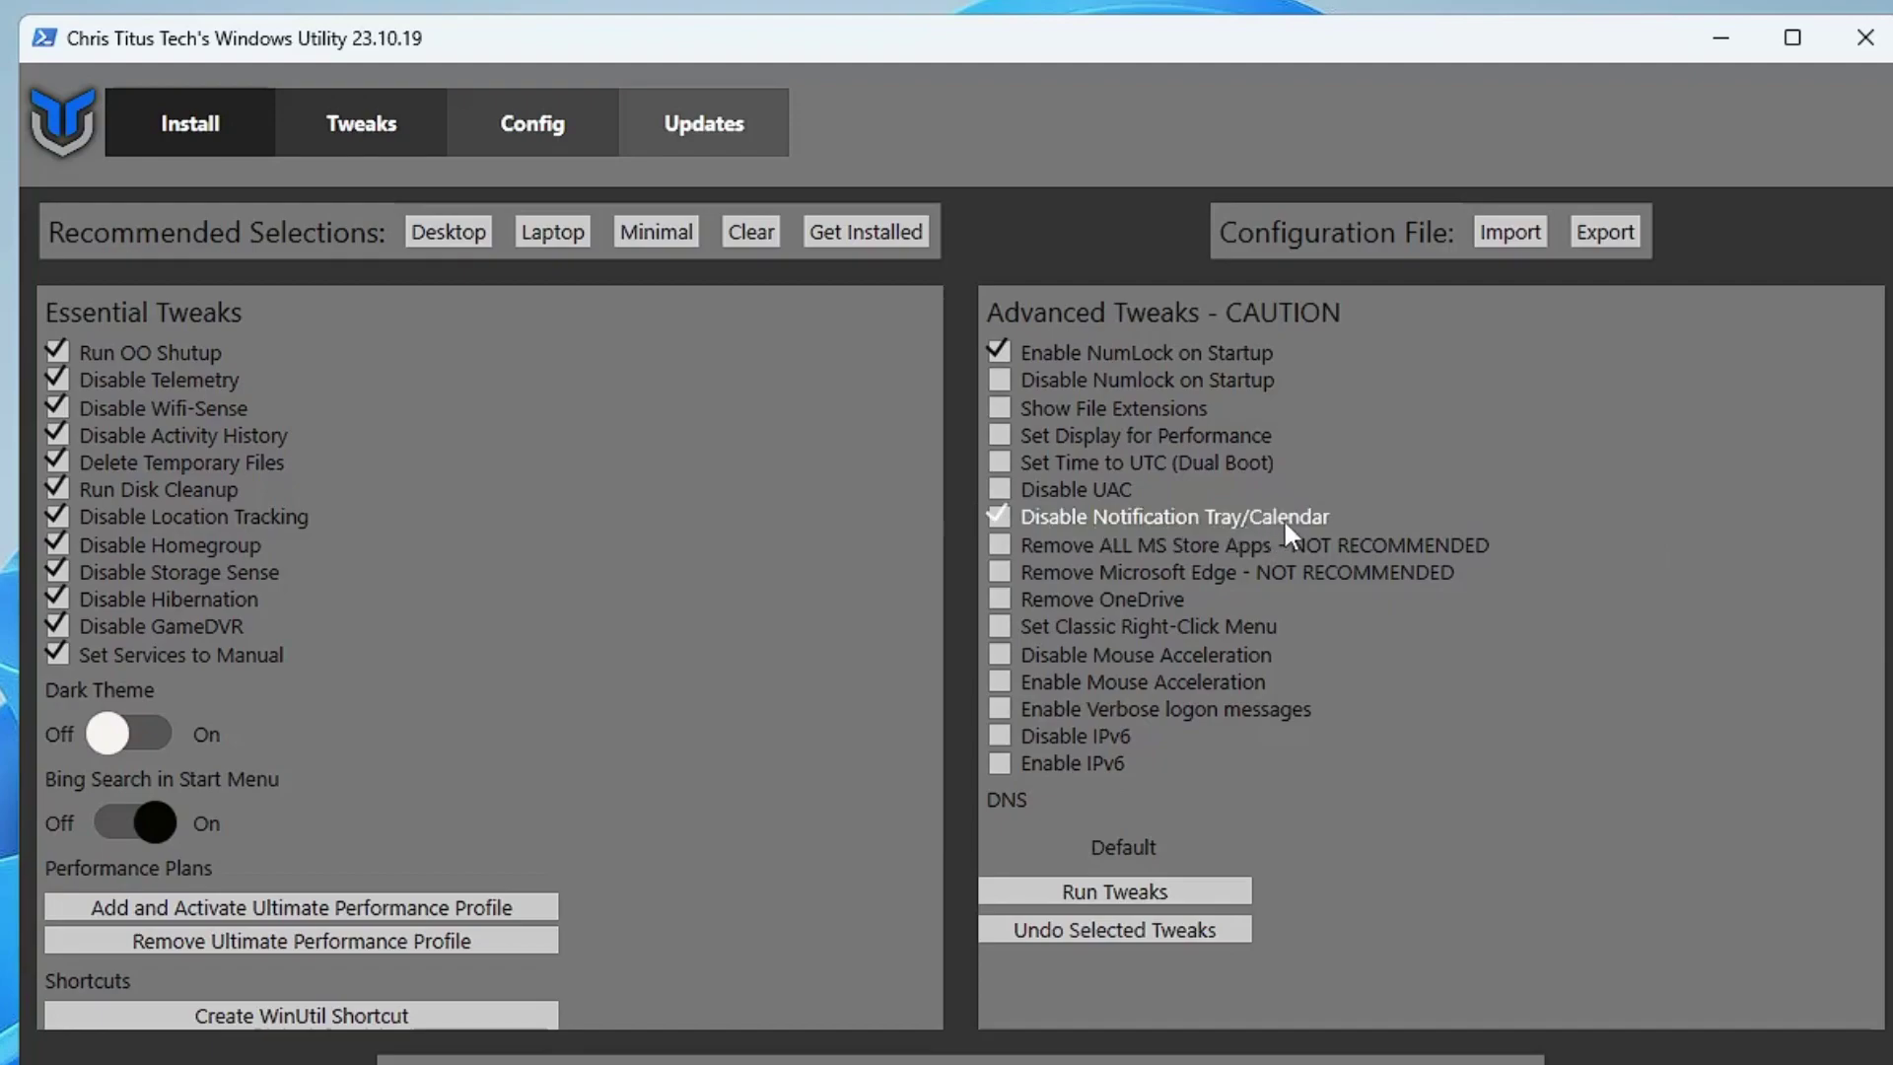
click(996, 597)
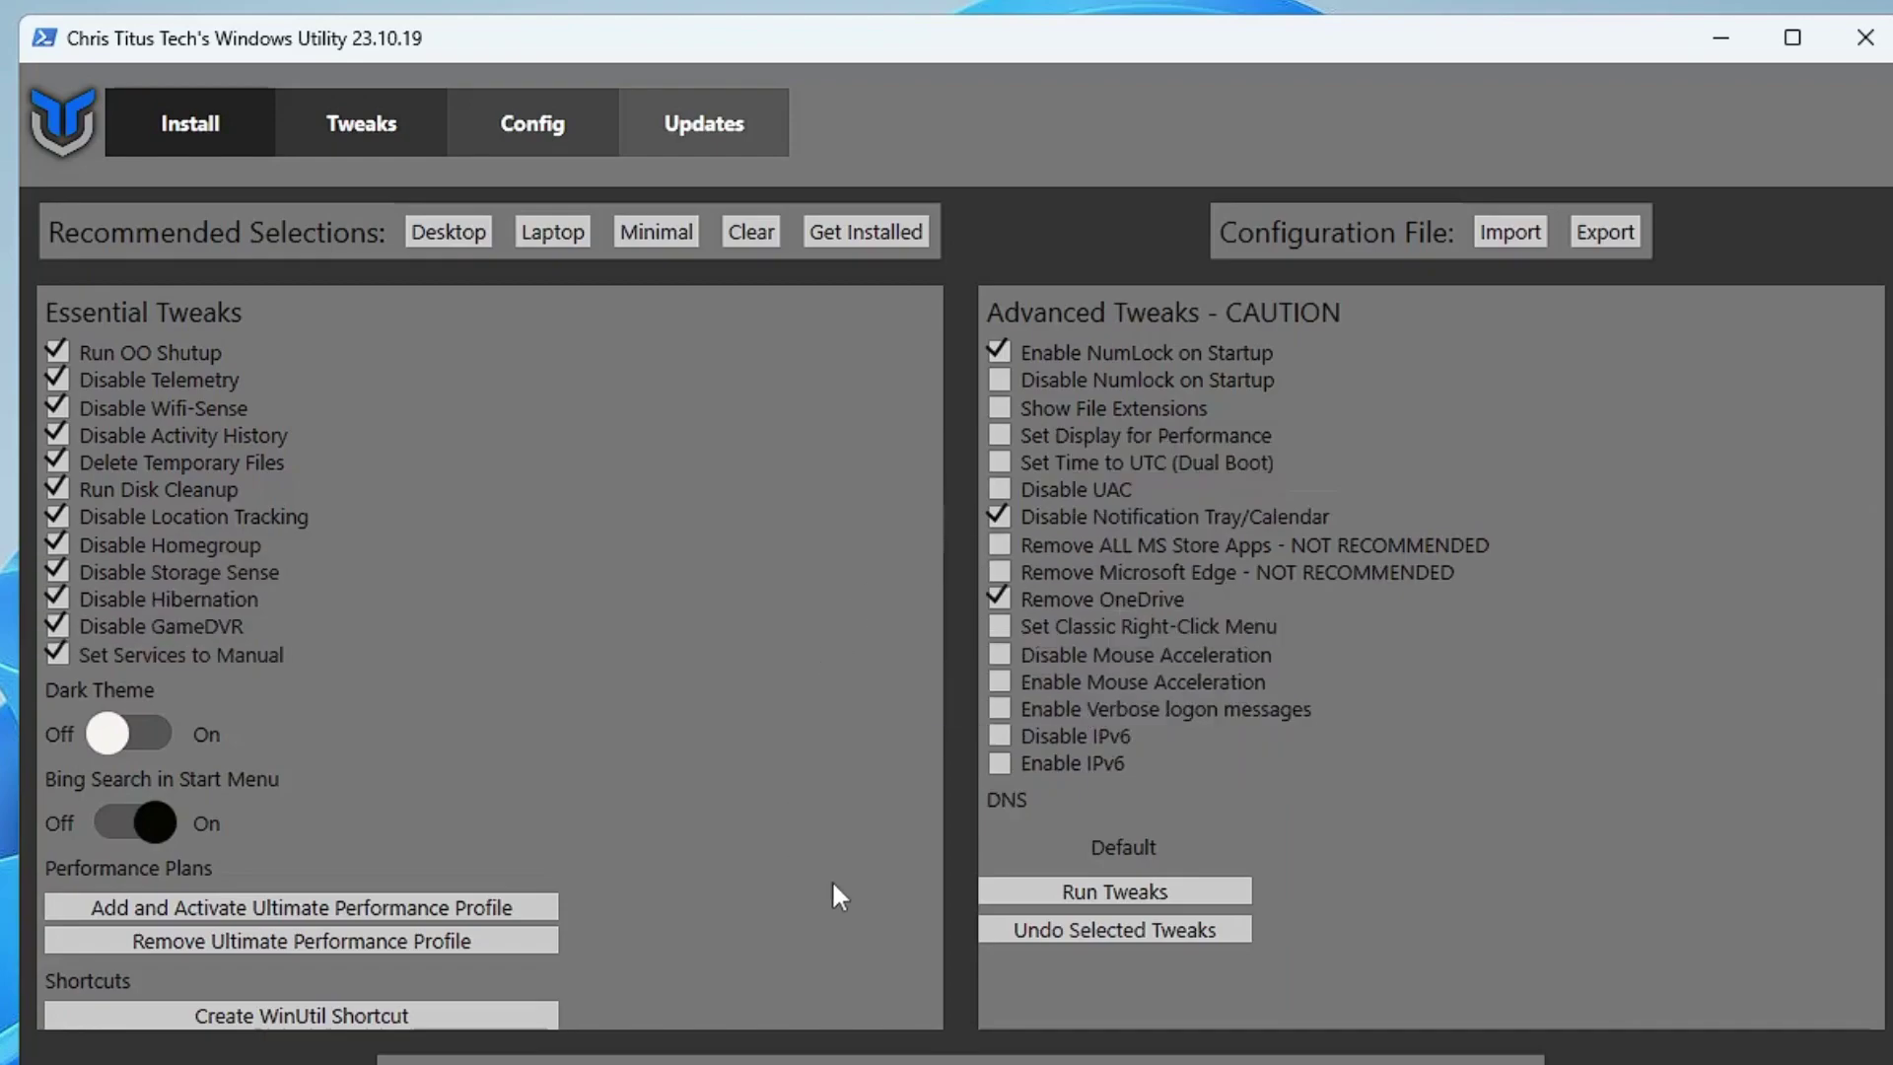
click(1108, 897)
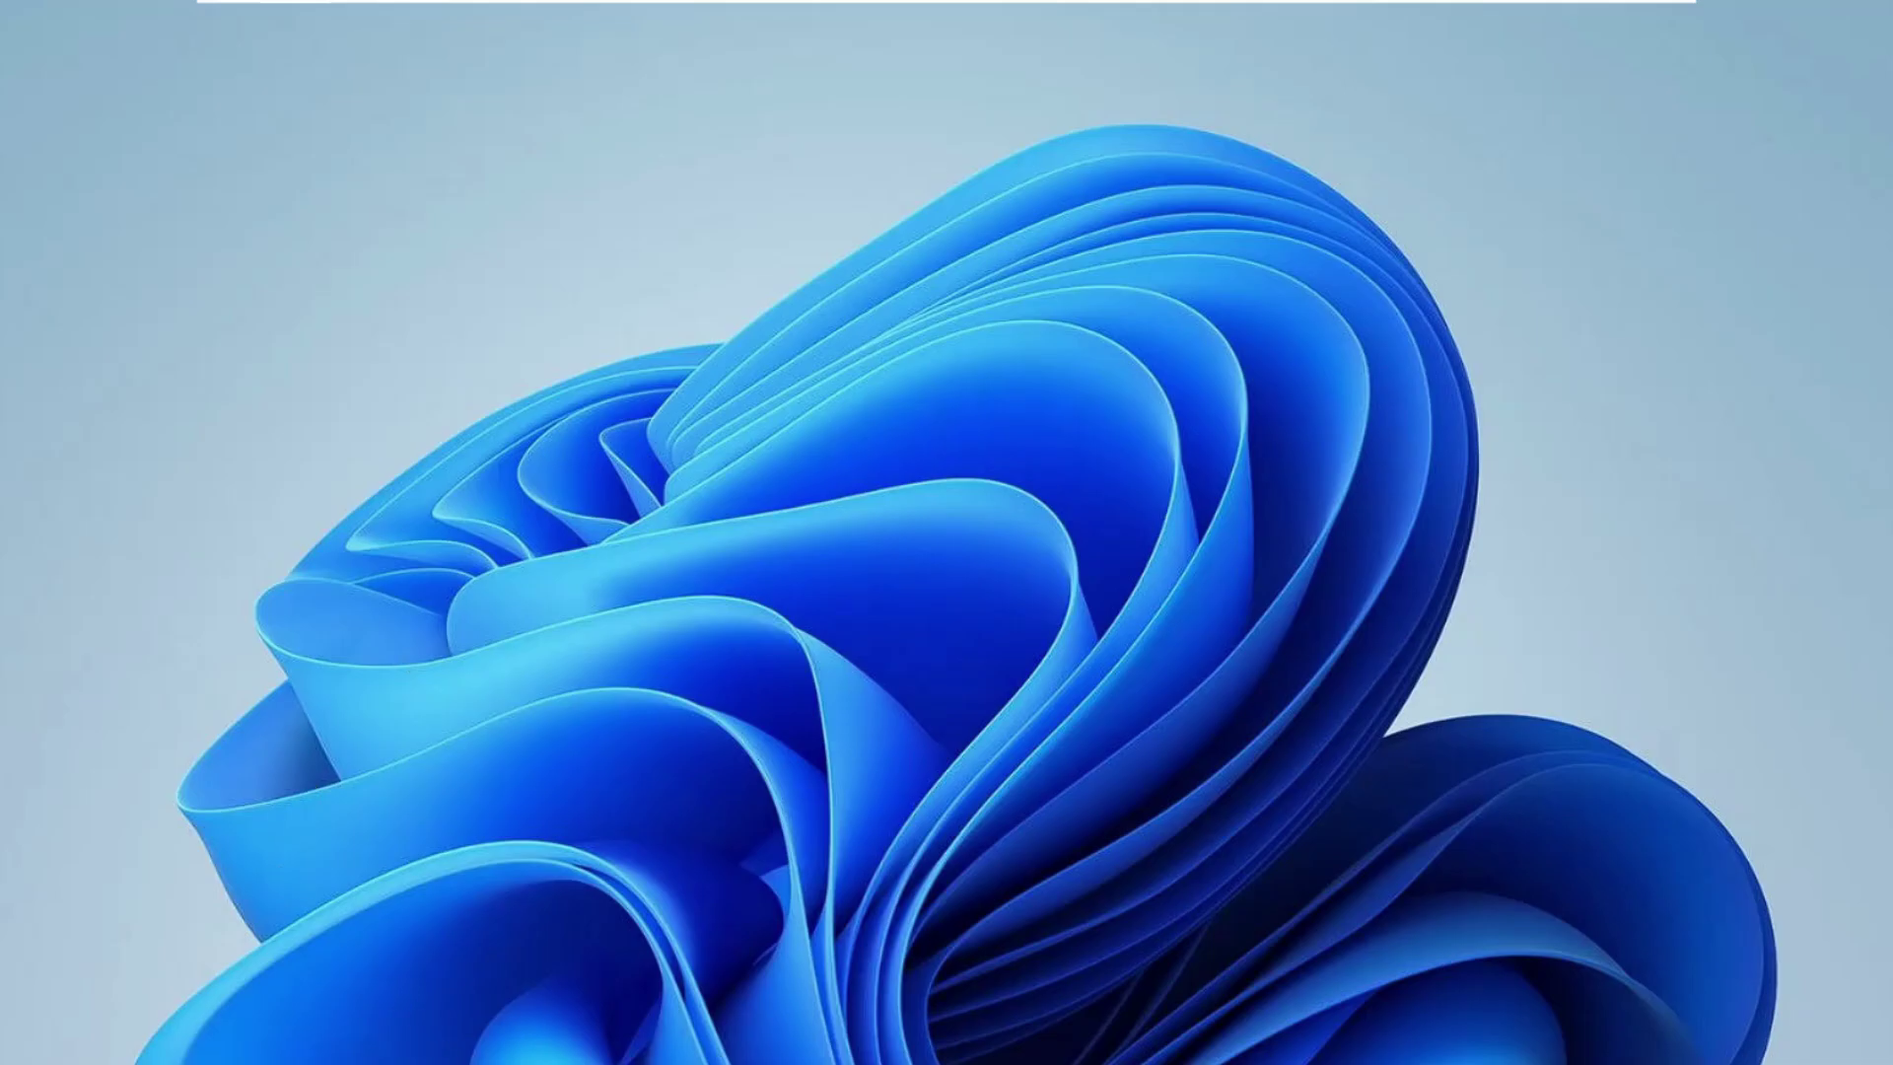
- Search Windows for "serv" and open Services
key(super+s)
text(serv)
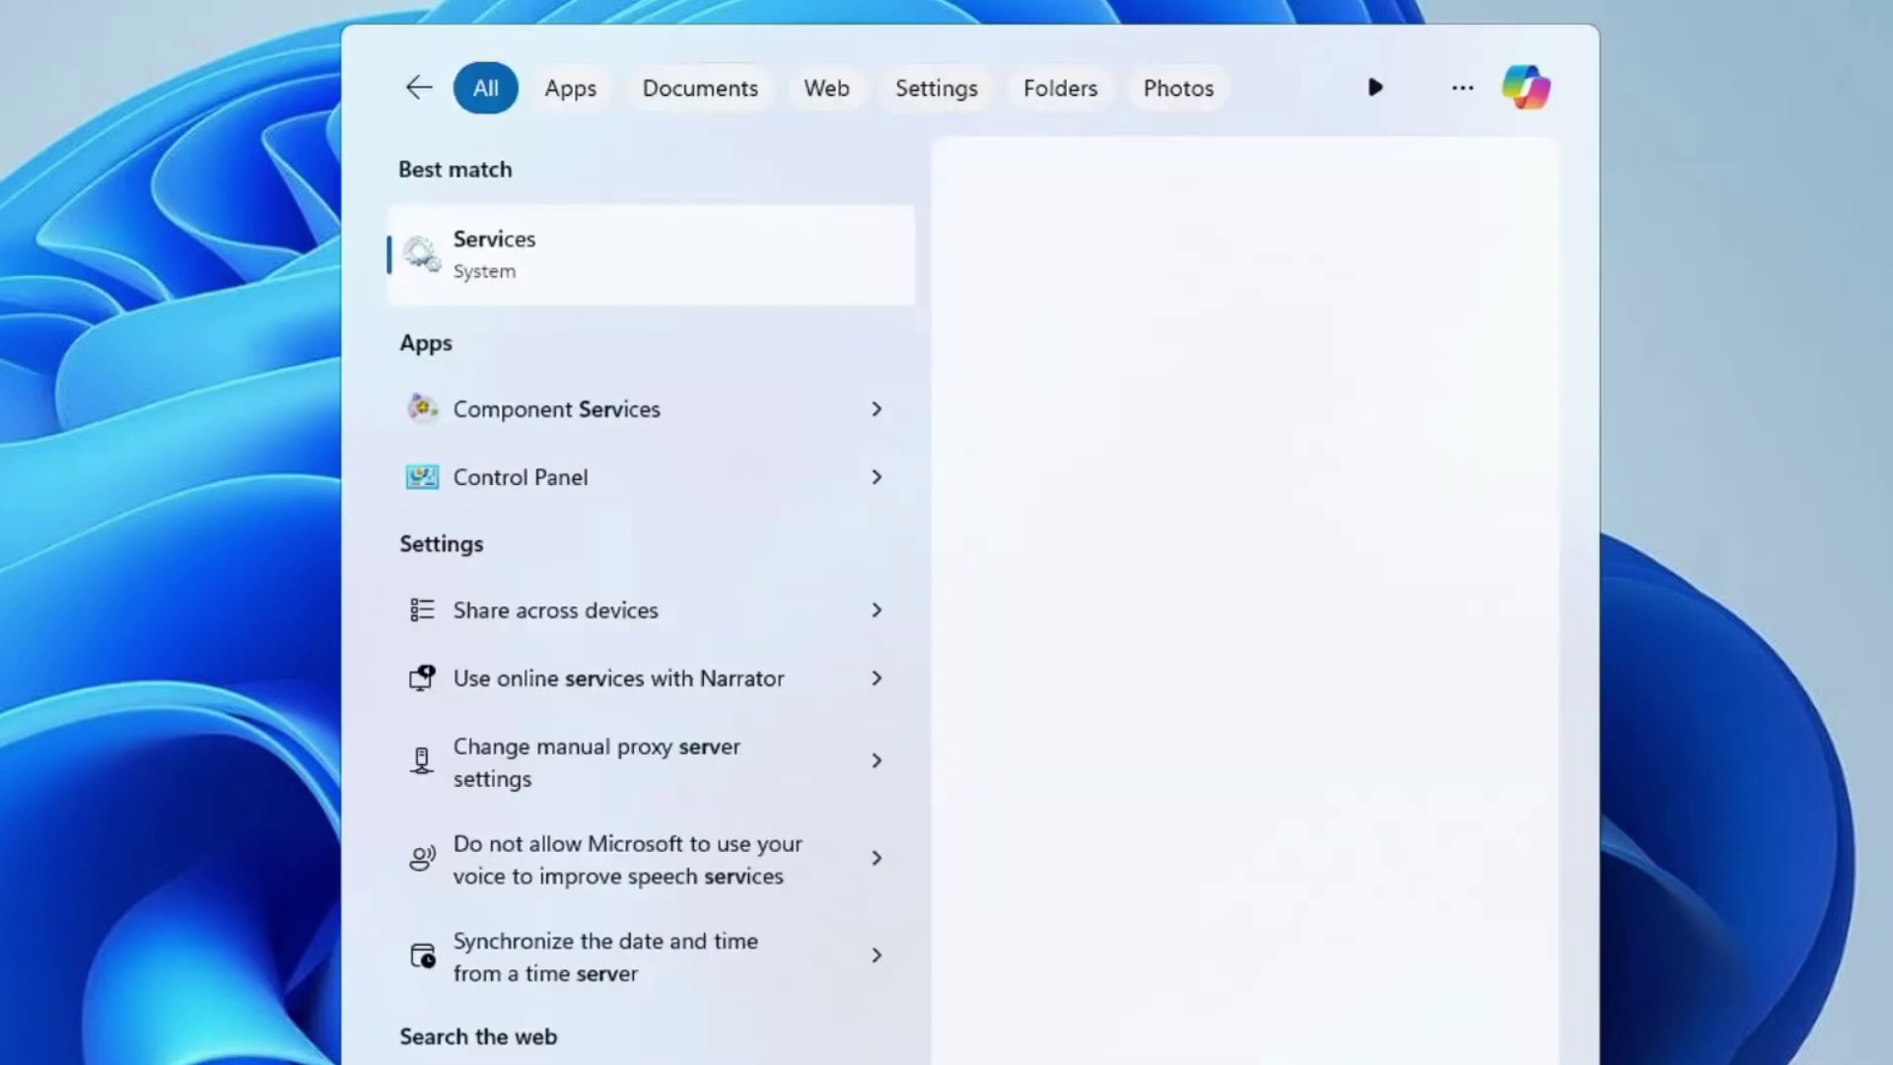
click(589, 259)
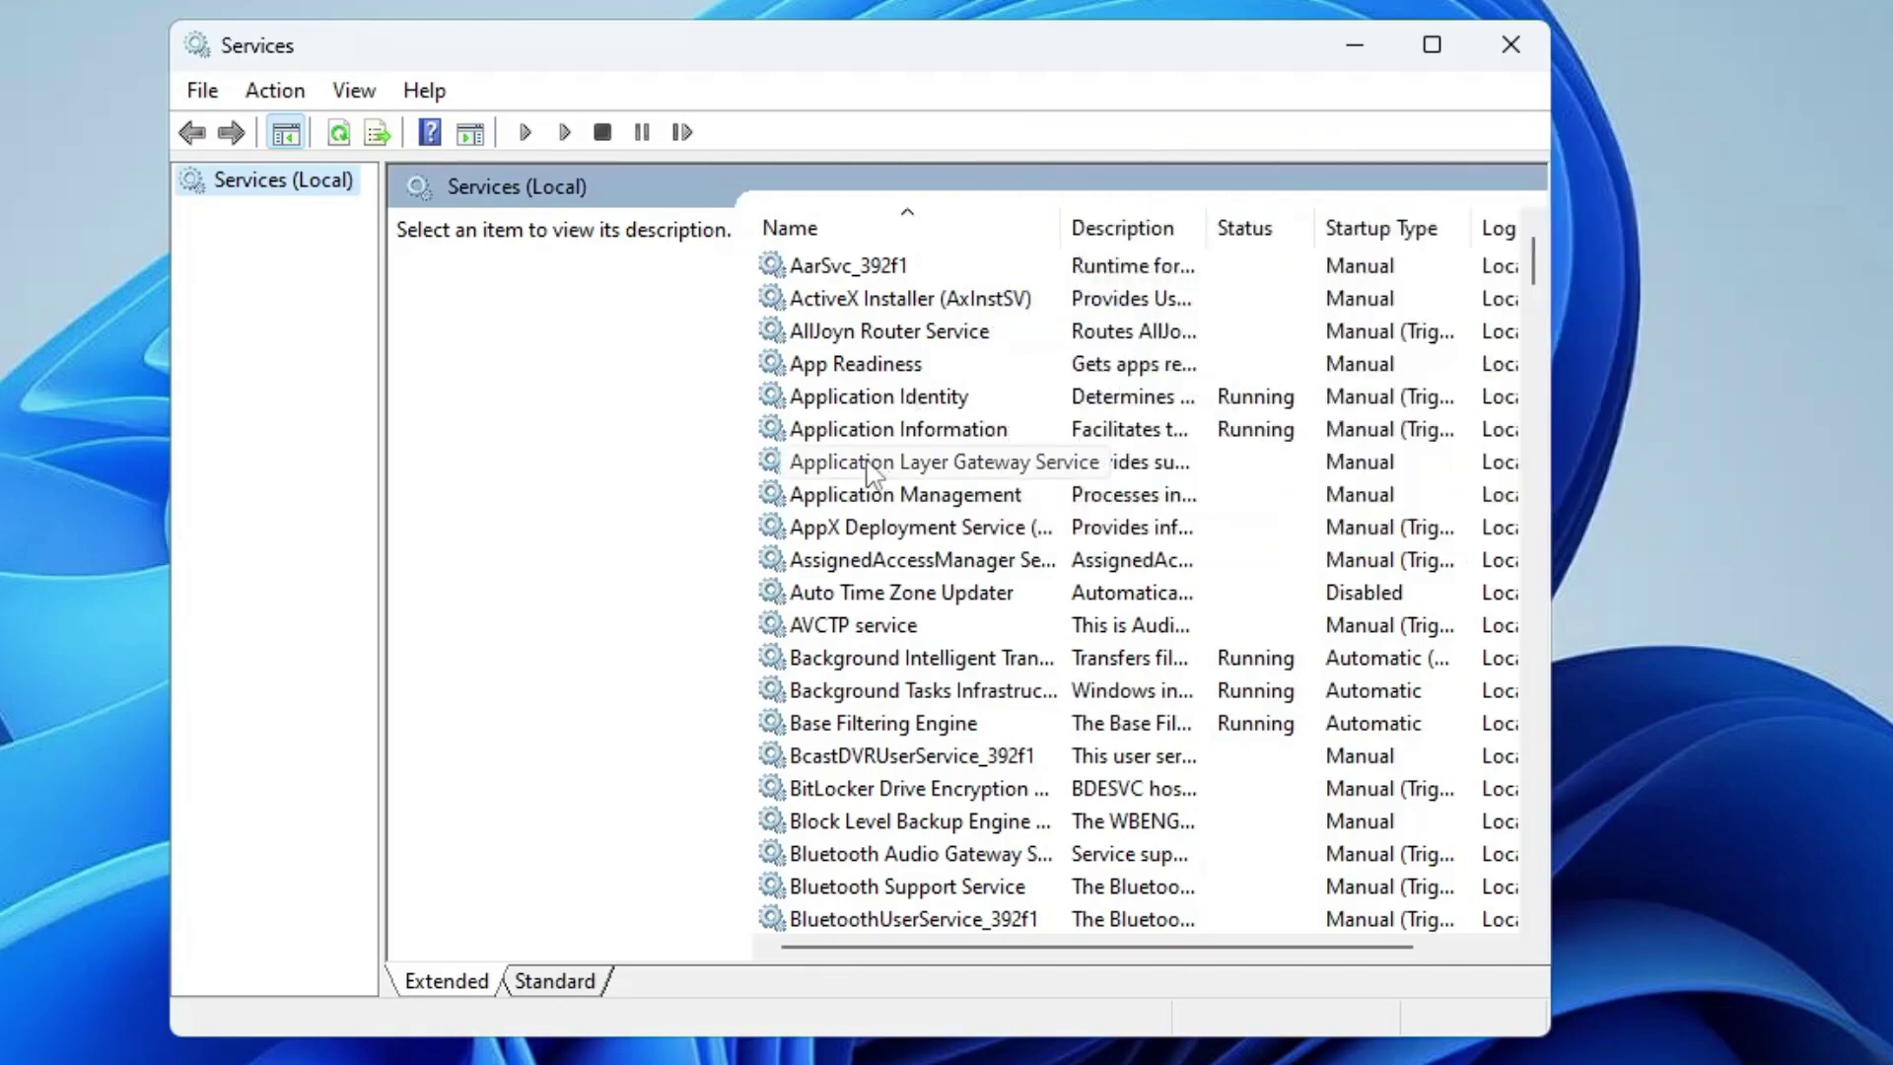
- Set the startup type of BitLocker Drive Encryption Service to Disabled and apply the change
scroll(872, 471, down, 1)
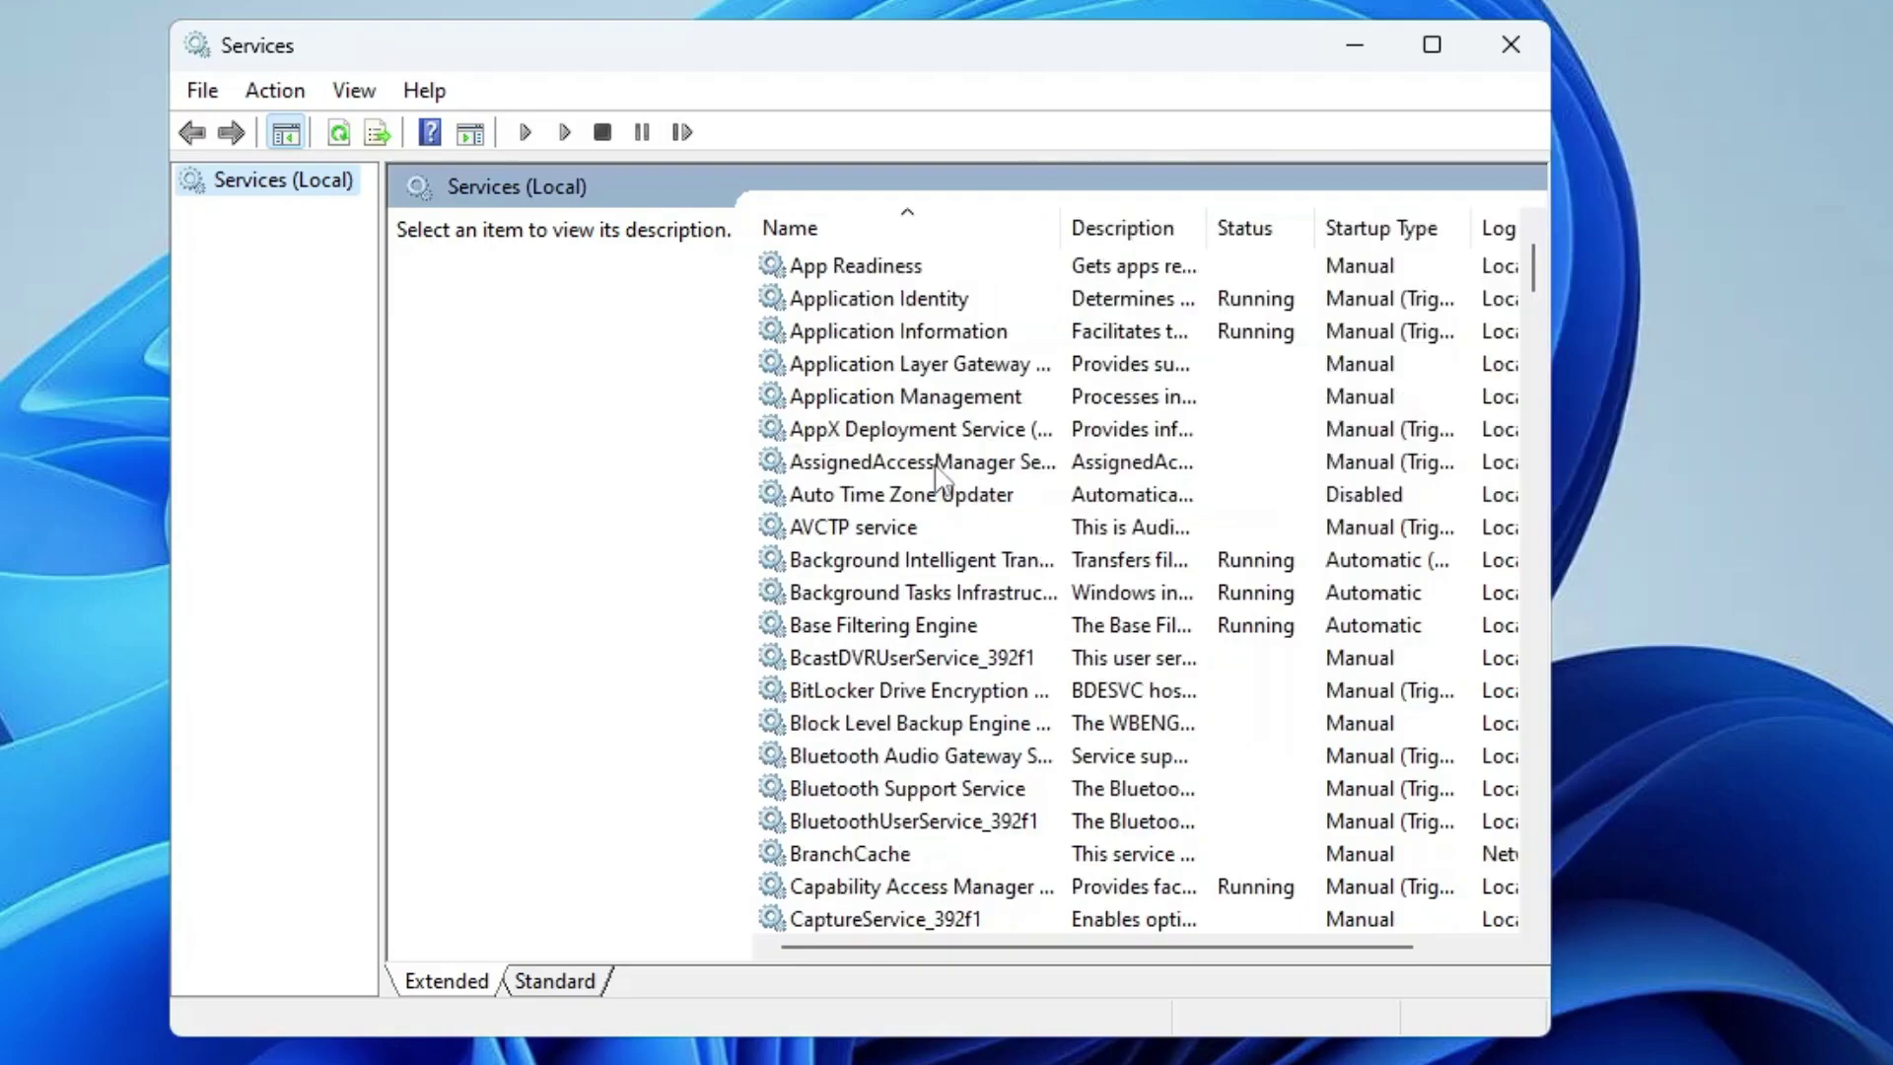
click(846, 694)
scroll(854, 696, down, 2)
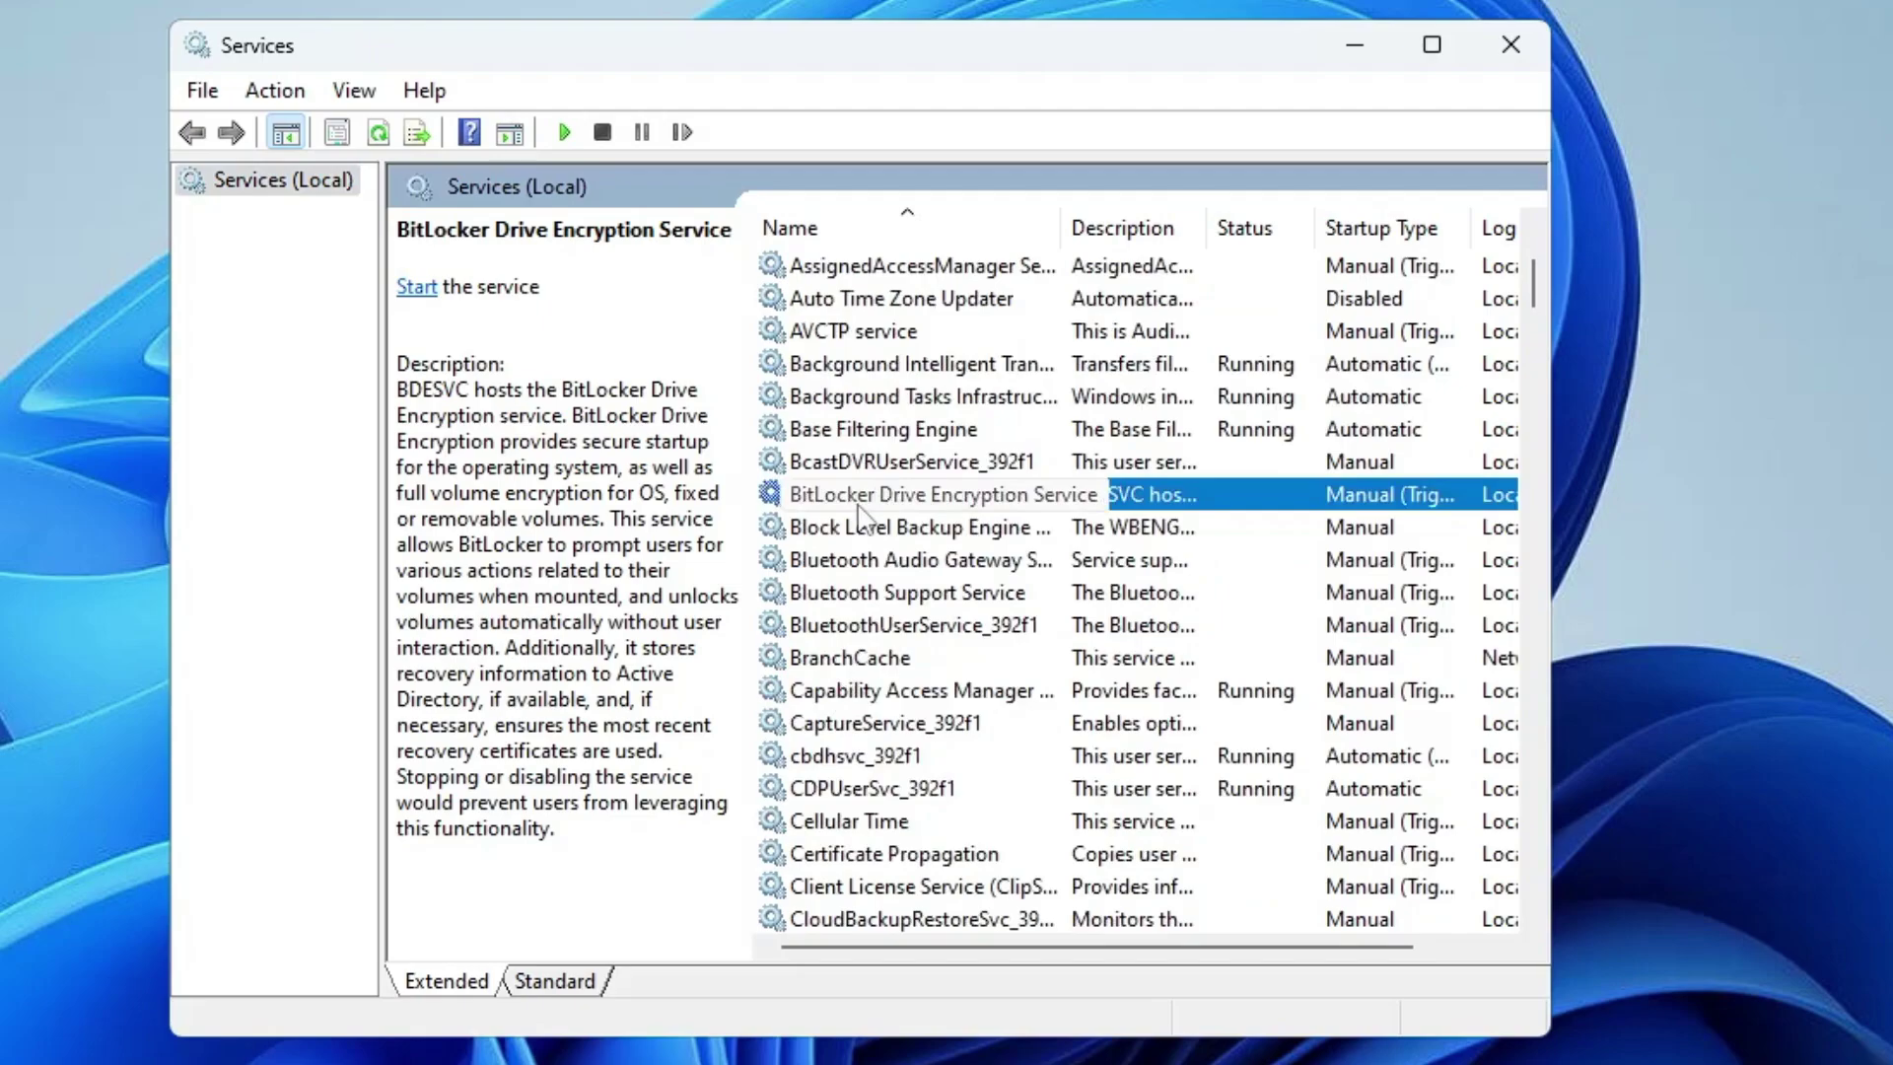
double_click(858, 500)
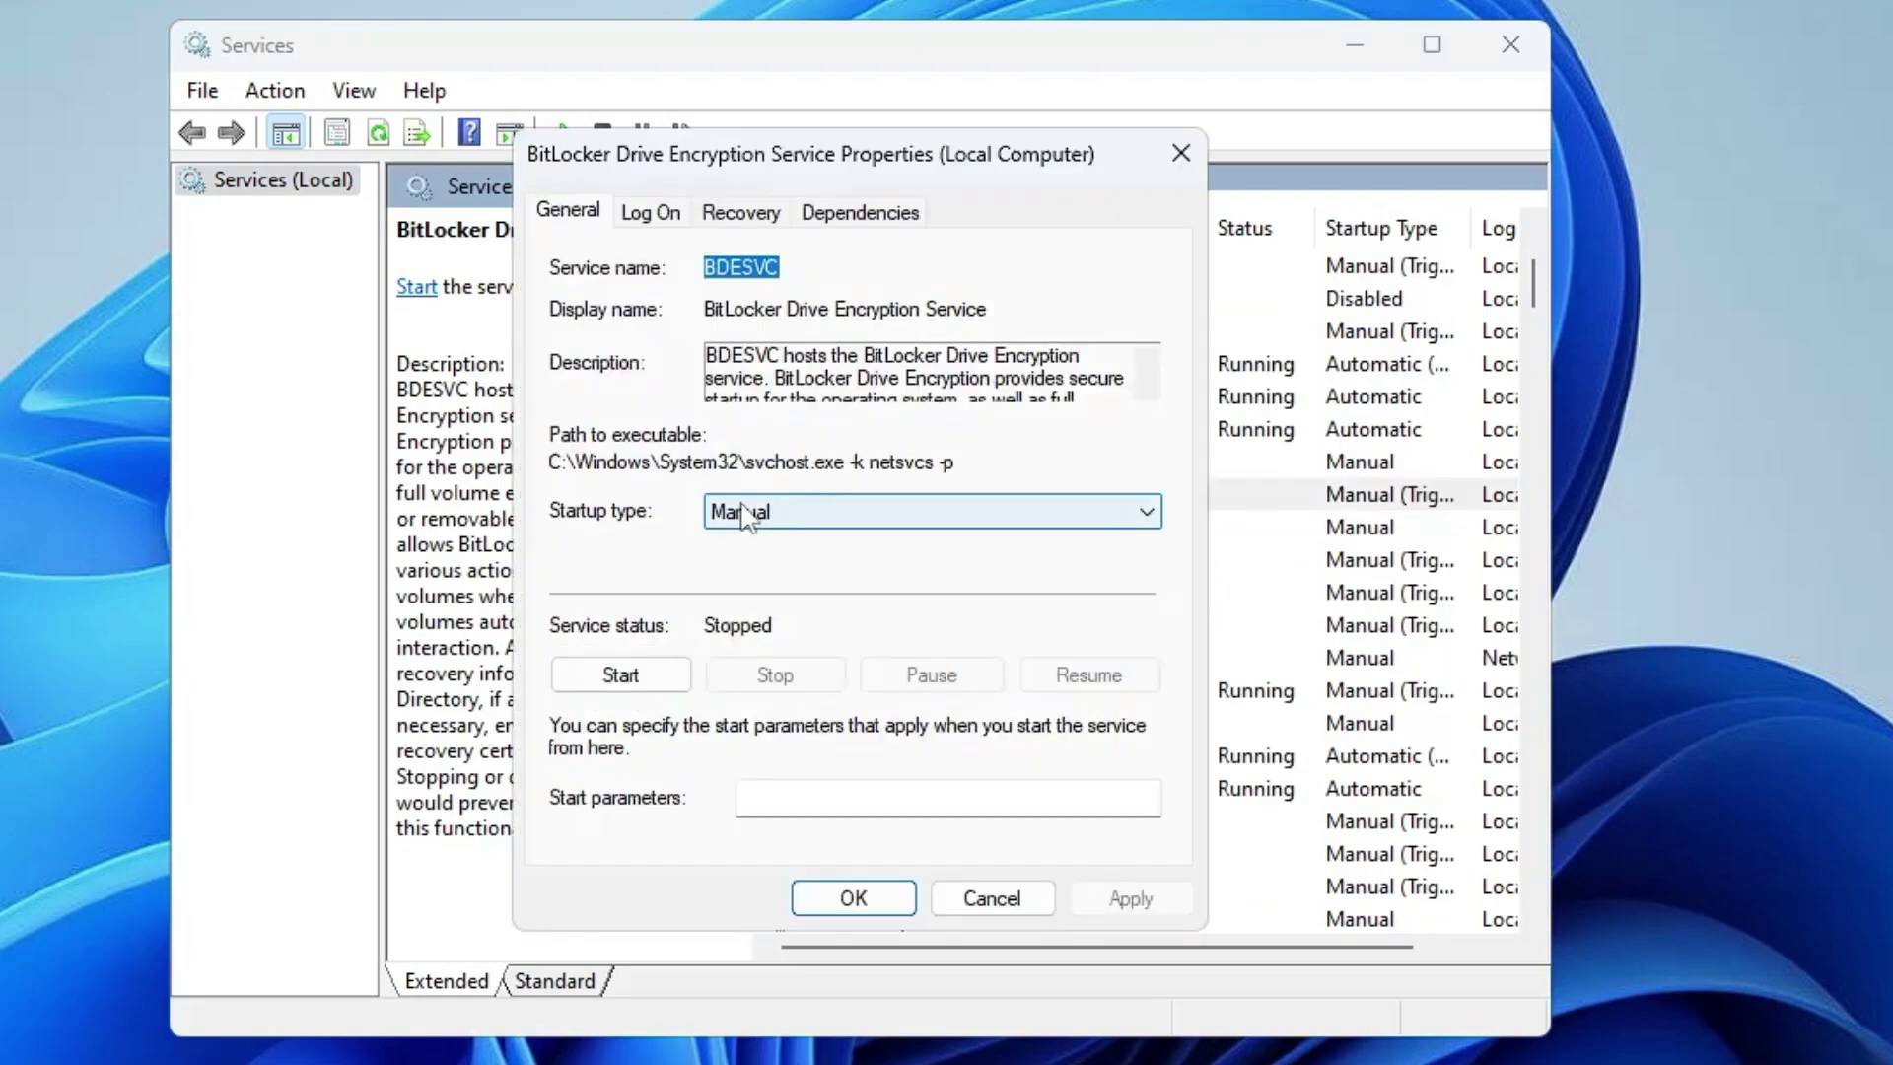
click(741, 512)
click(764, 609)
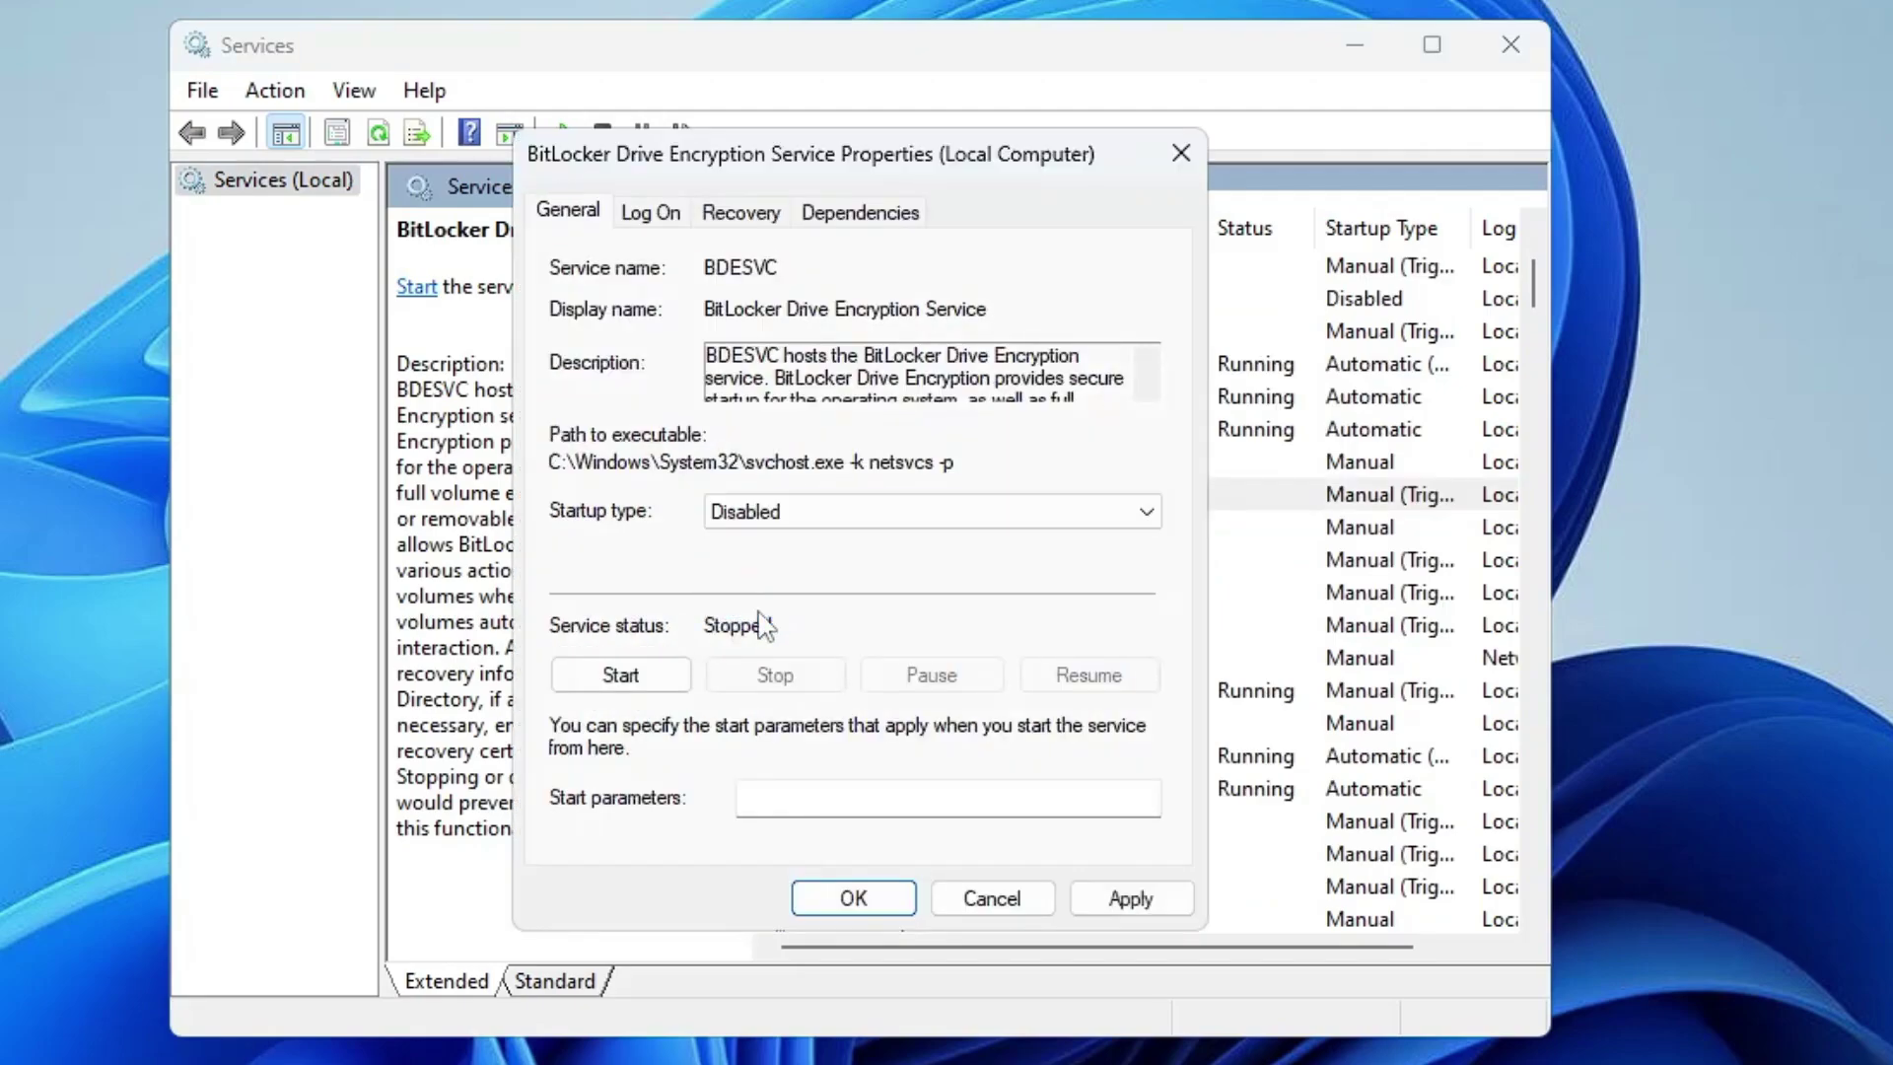
click(1109, 897)
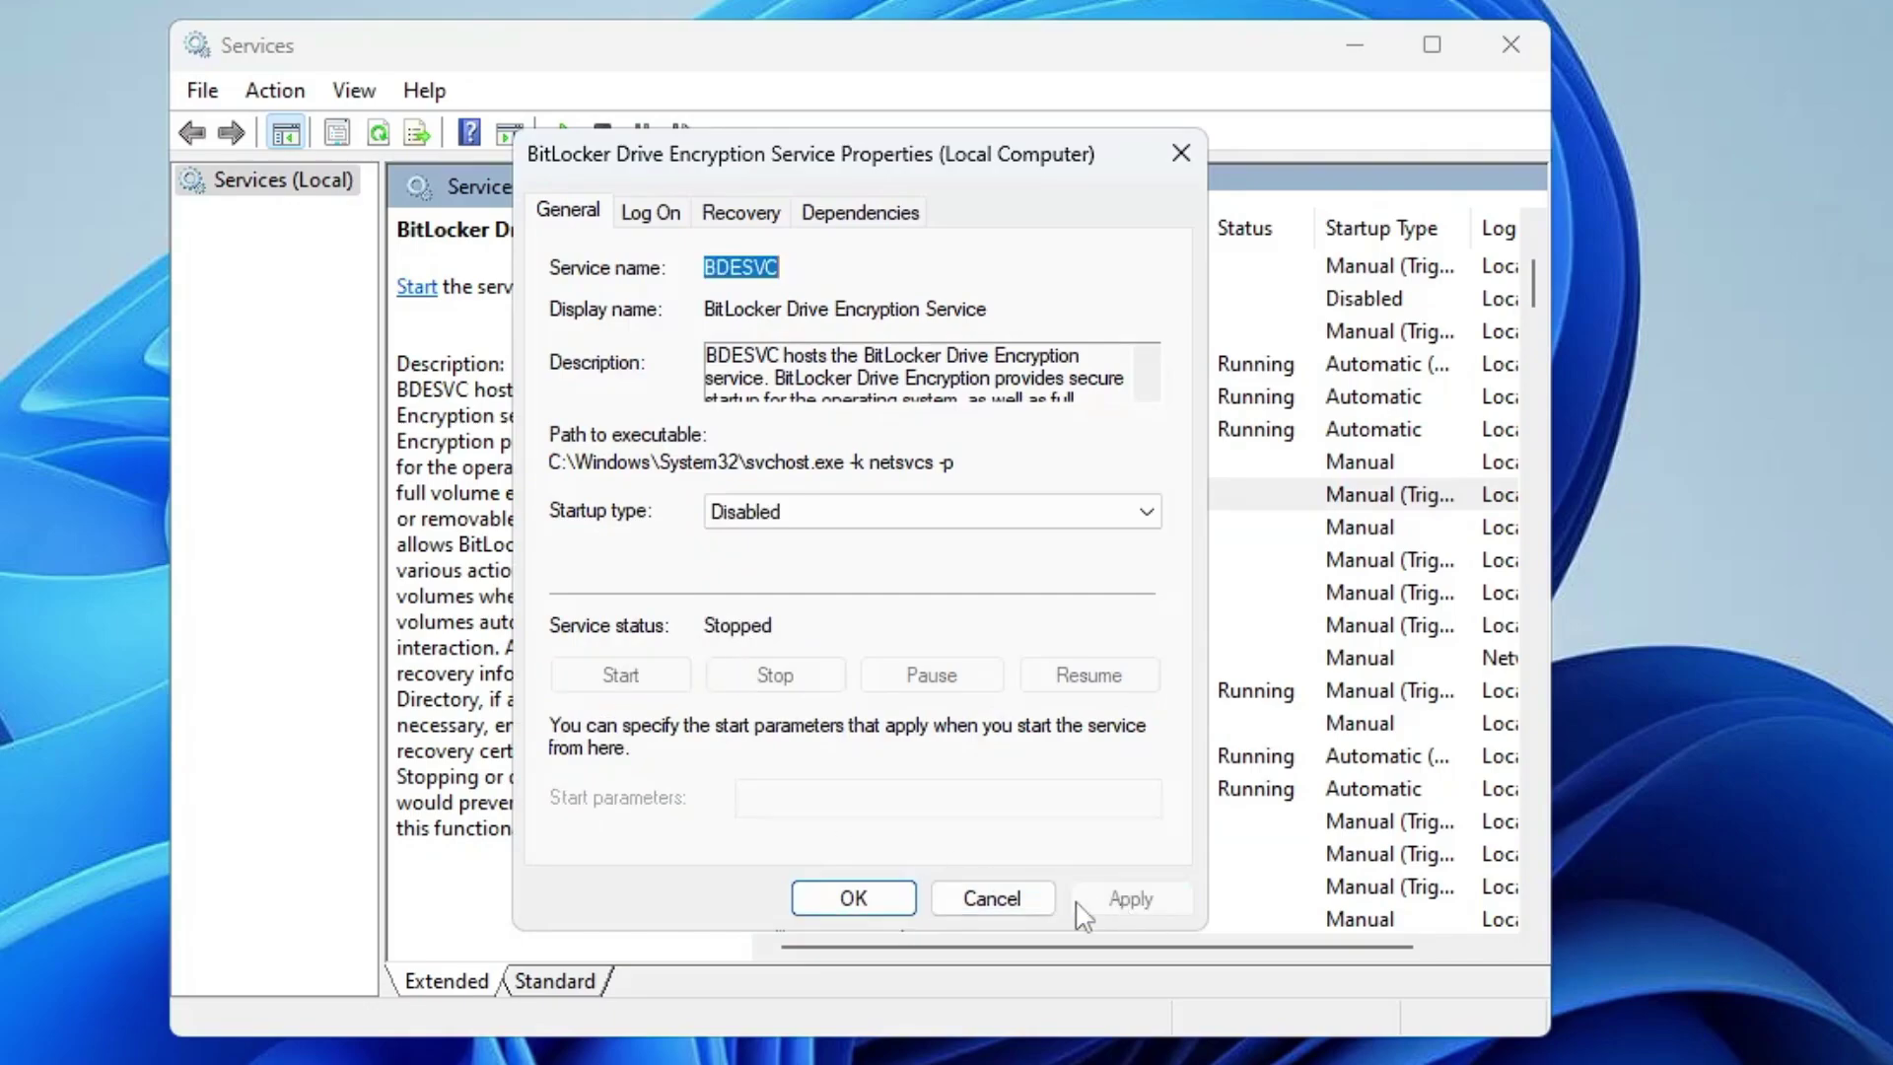
click(854, 898)
- Examine the Bluetooth Support Service, Bluetooth Audio Gateway Service and BluetoothUserService entries in the services list
scroll(996, 613, down, 1)
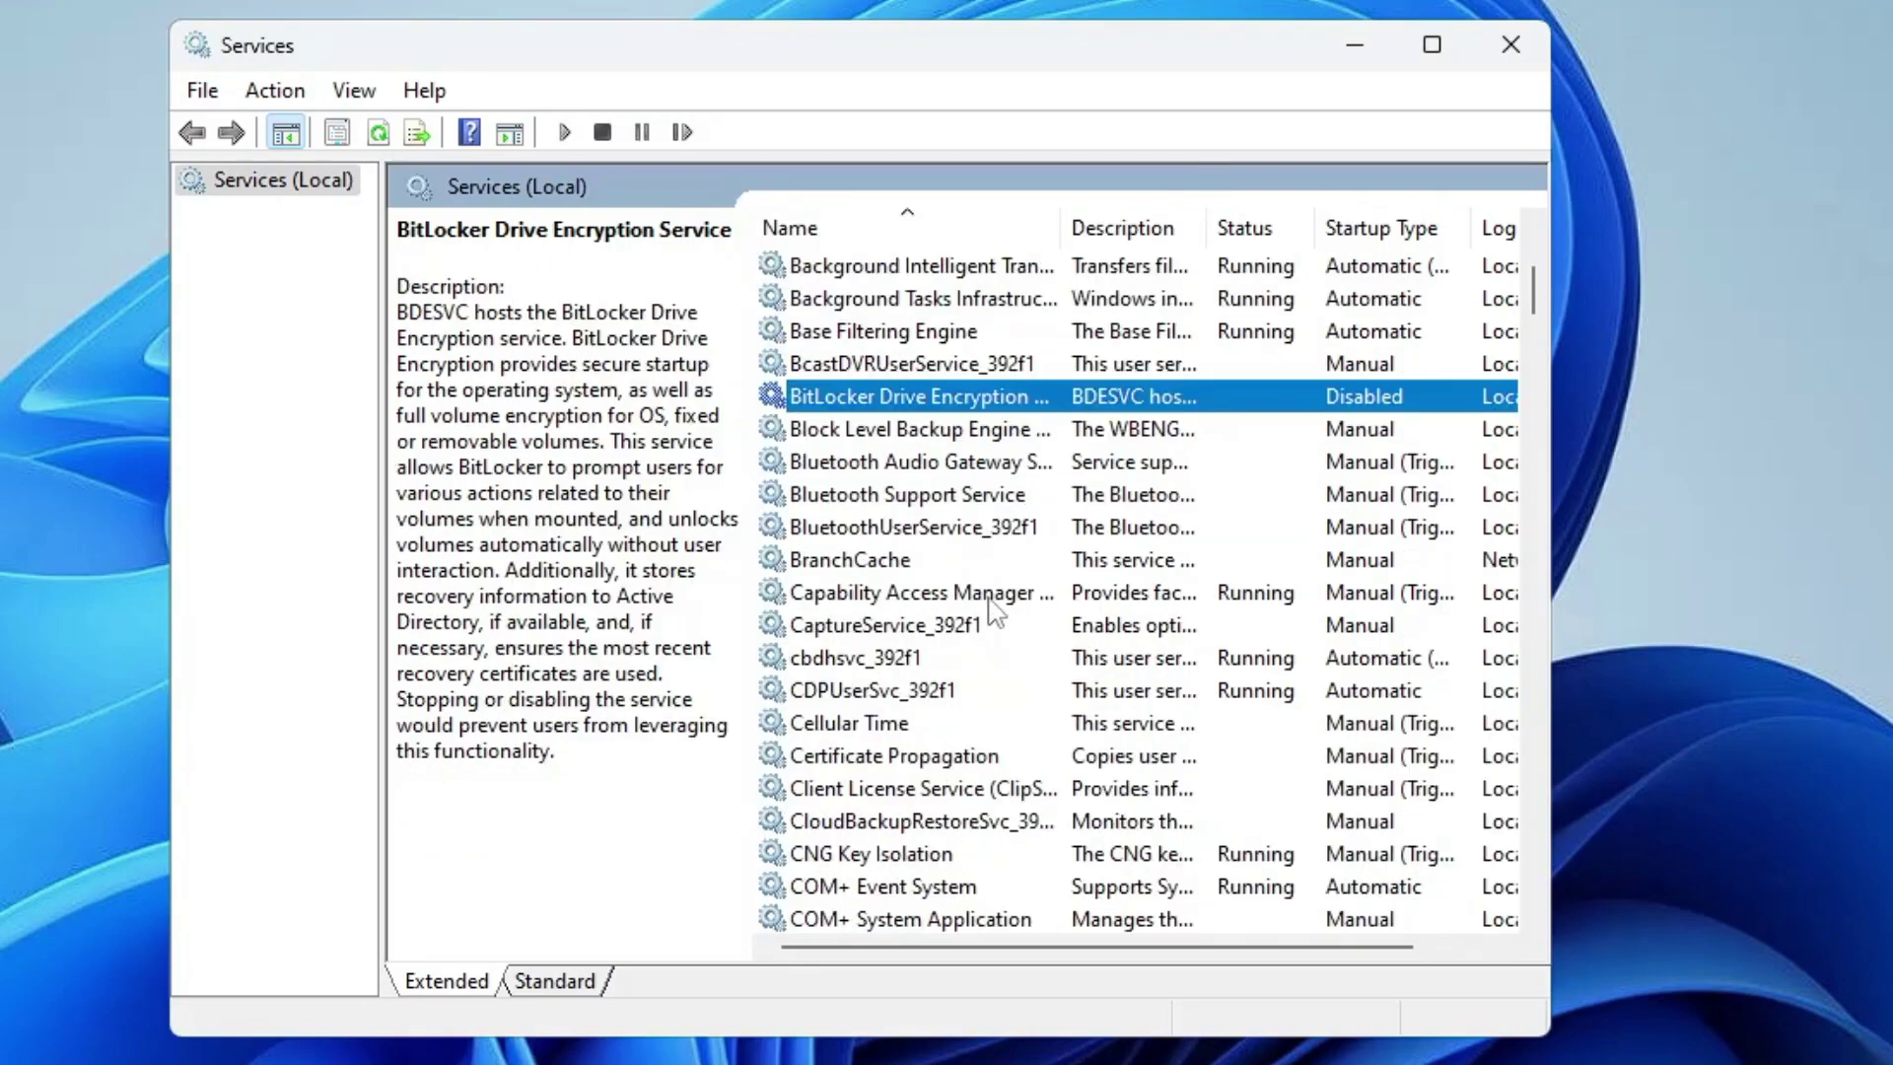
click(852, 502)
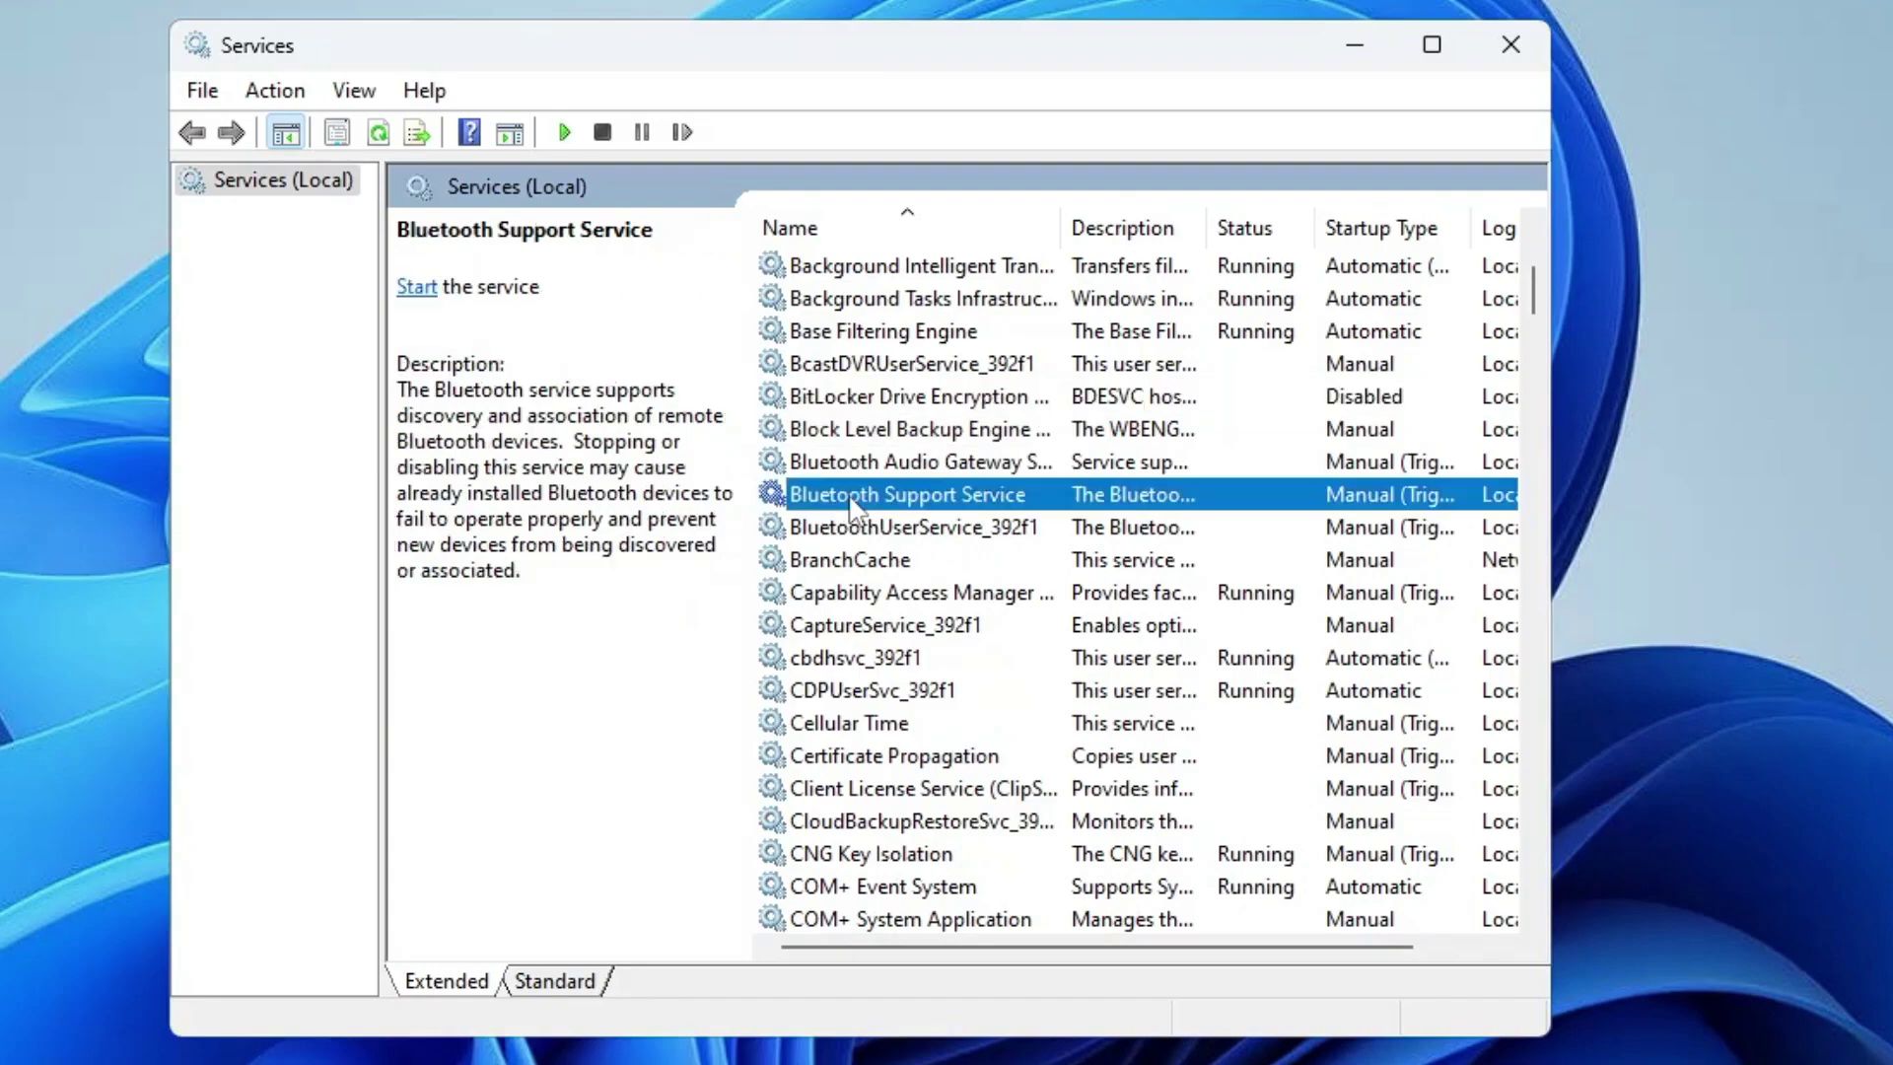
click(856, 463)
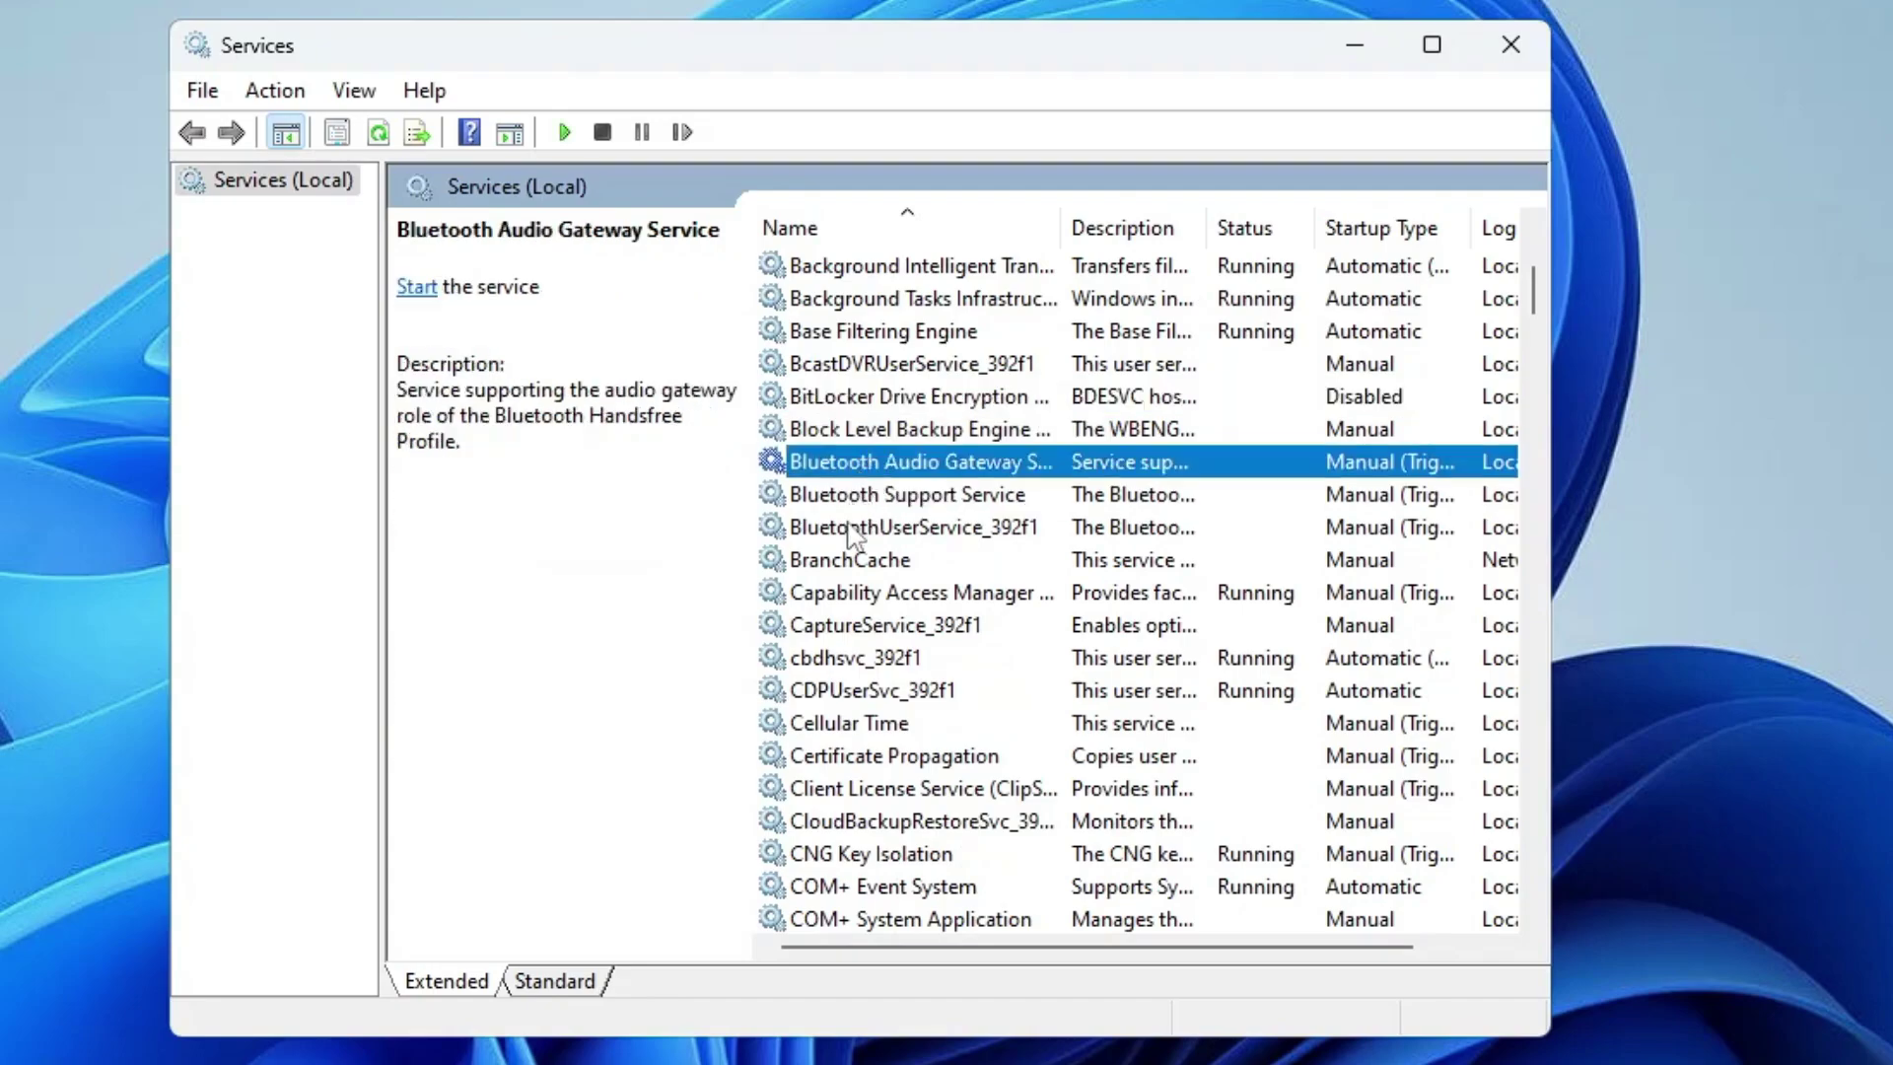
click(850, 527)
click(851, 465)
- Set the Connected User Experiences and Telemetry service to Disabled, stop it and apply the change
scroll(908, 797, down, 2)
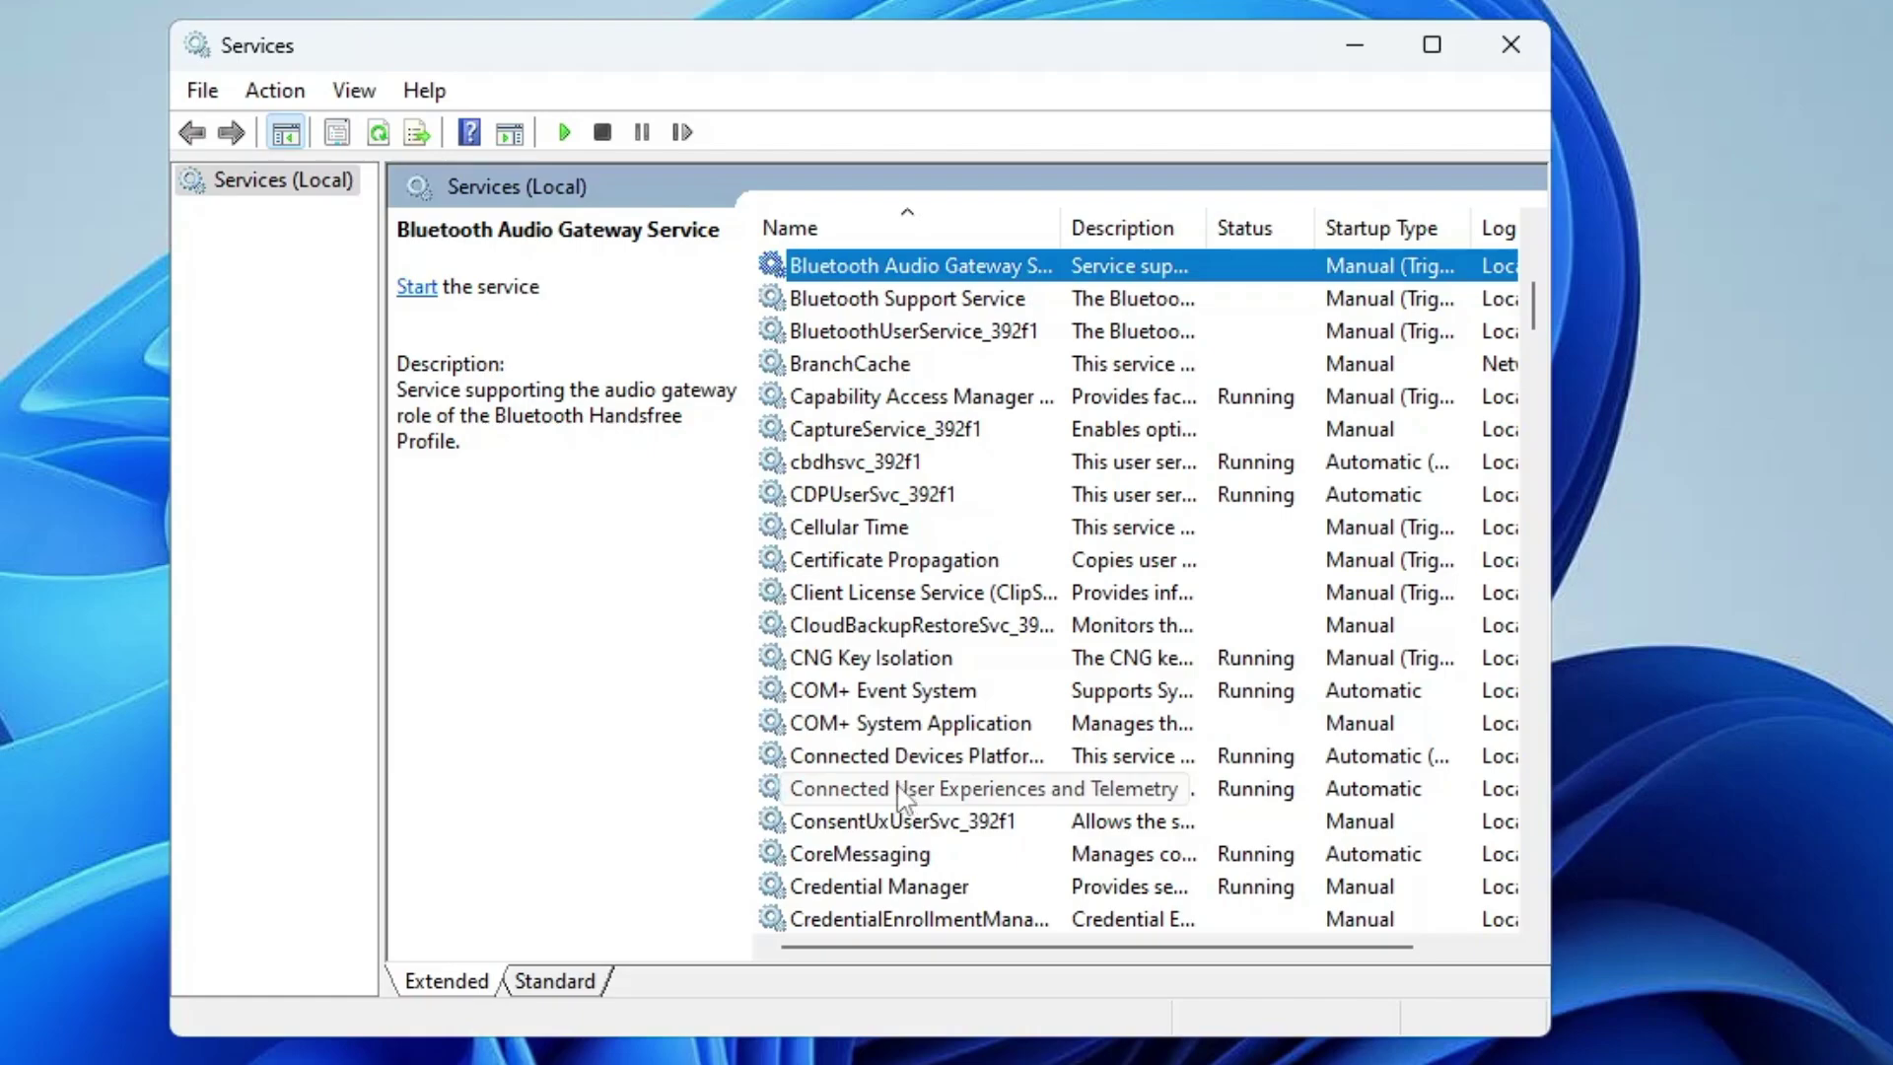
double_click(903, 789)
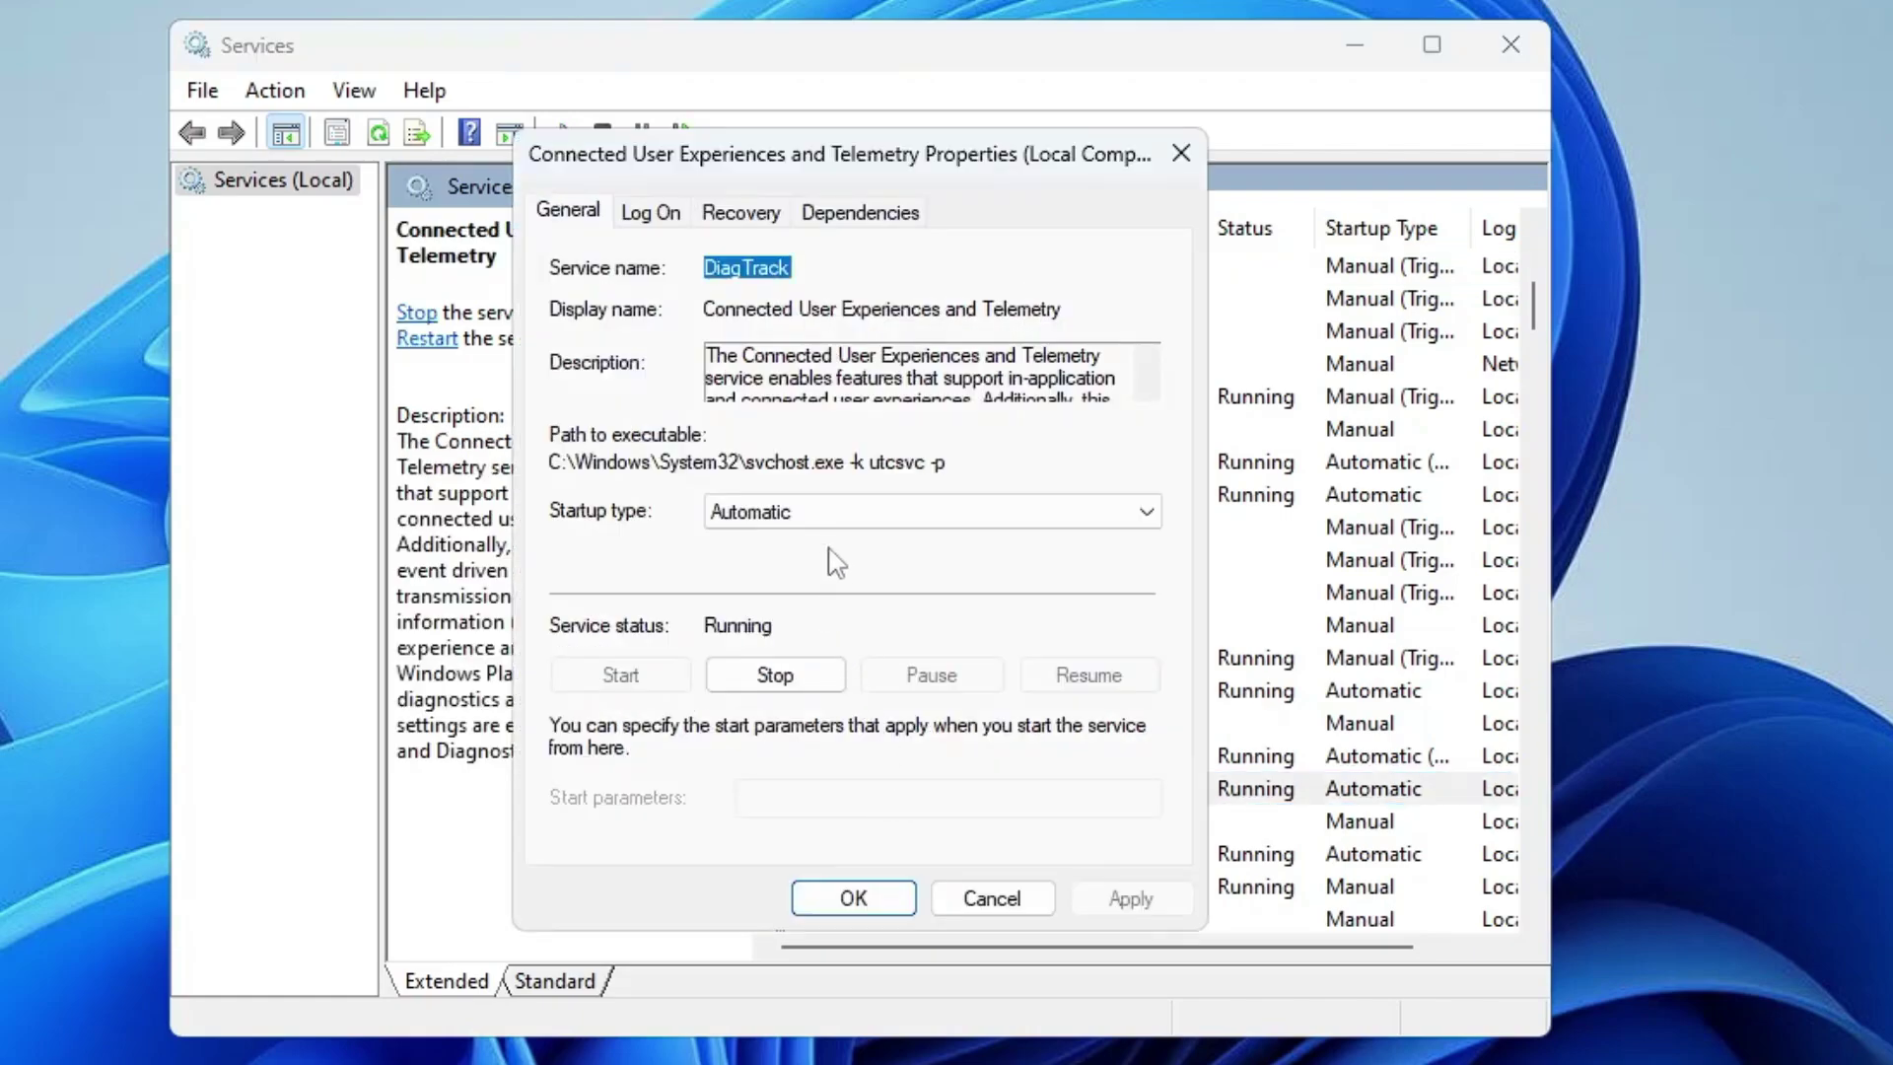
click(841, 513)
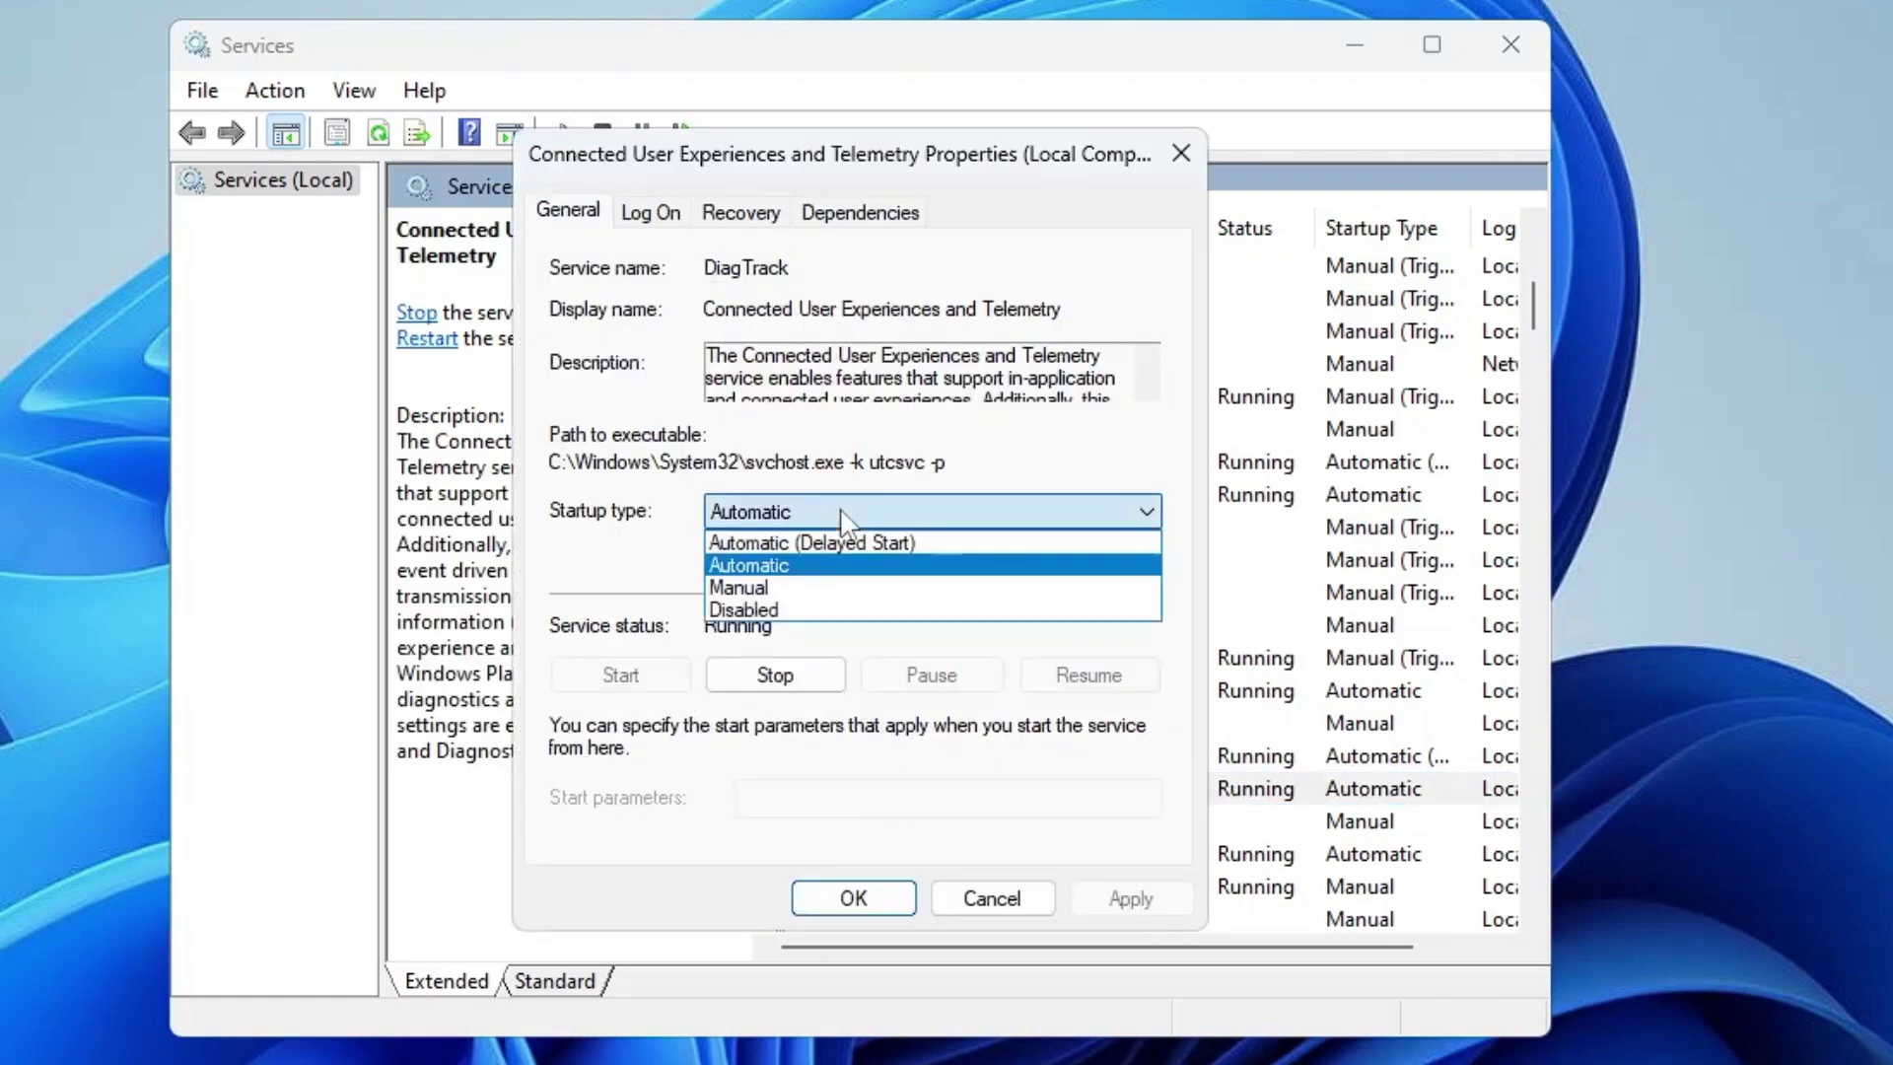
click(775, 674)
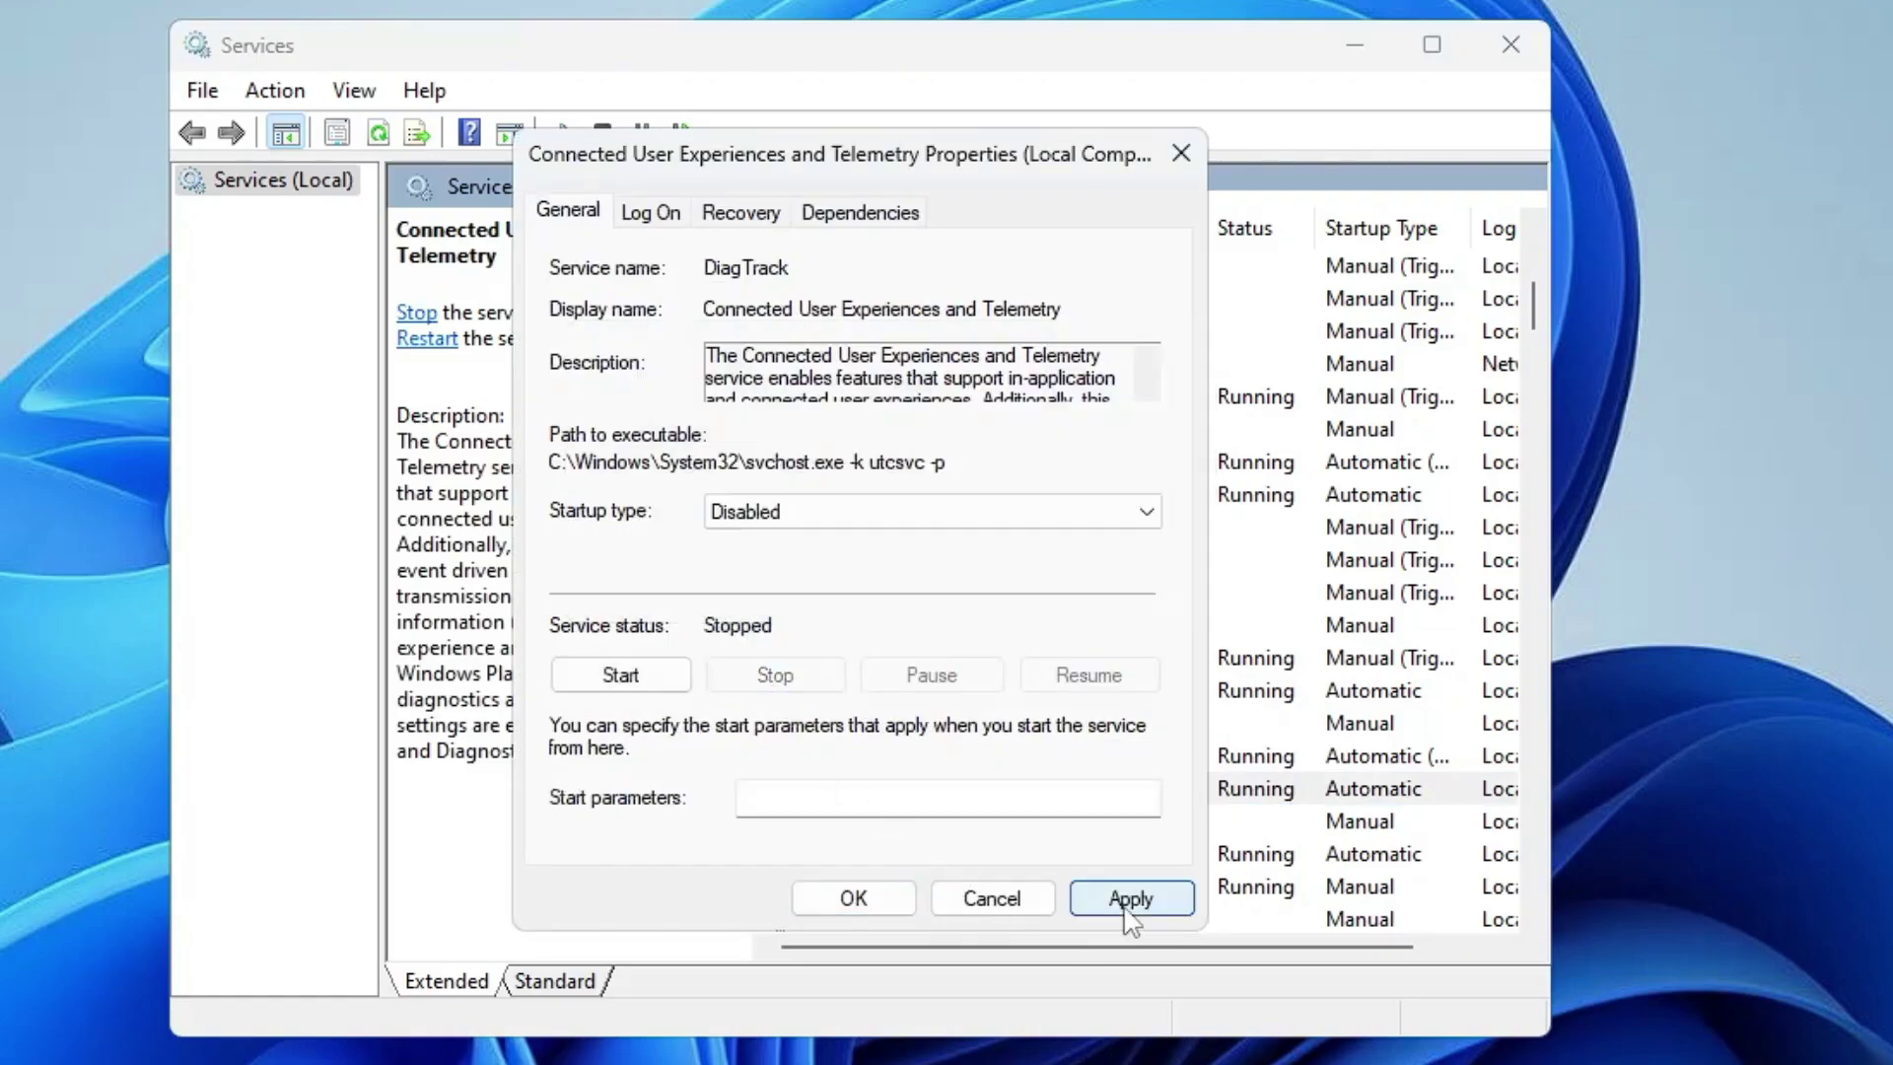
click(1130, 898)
click(853, 898)
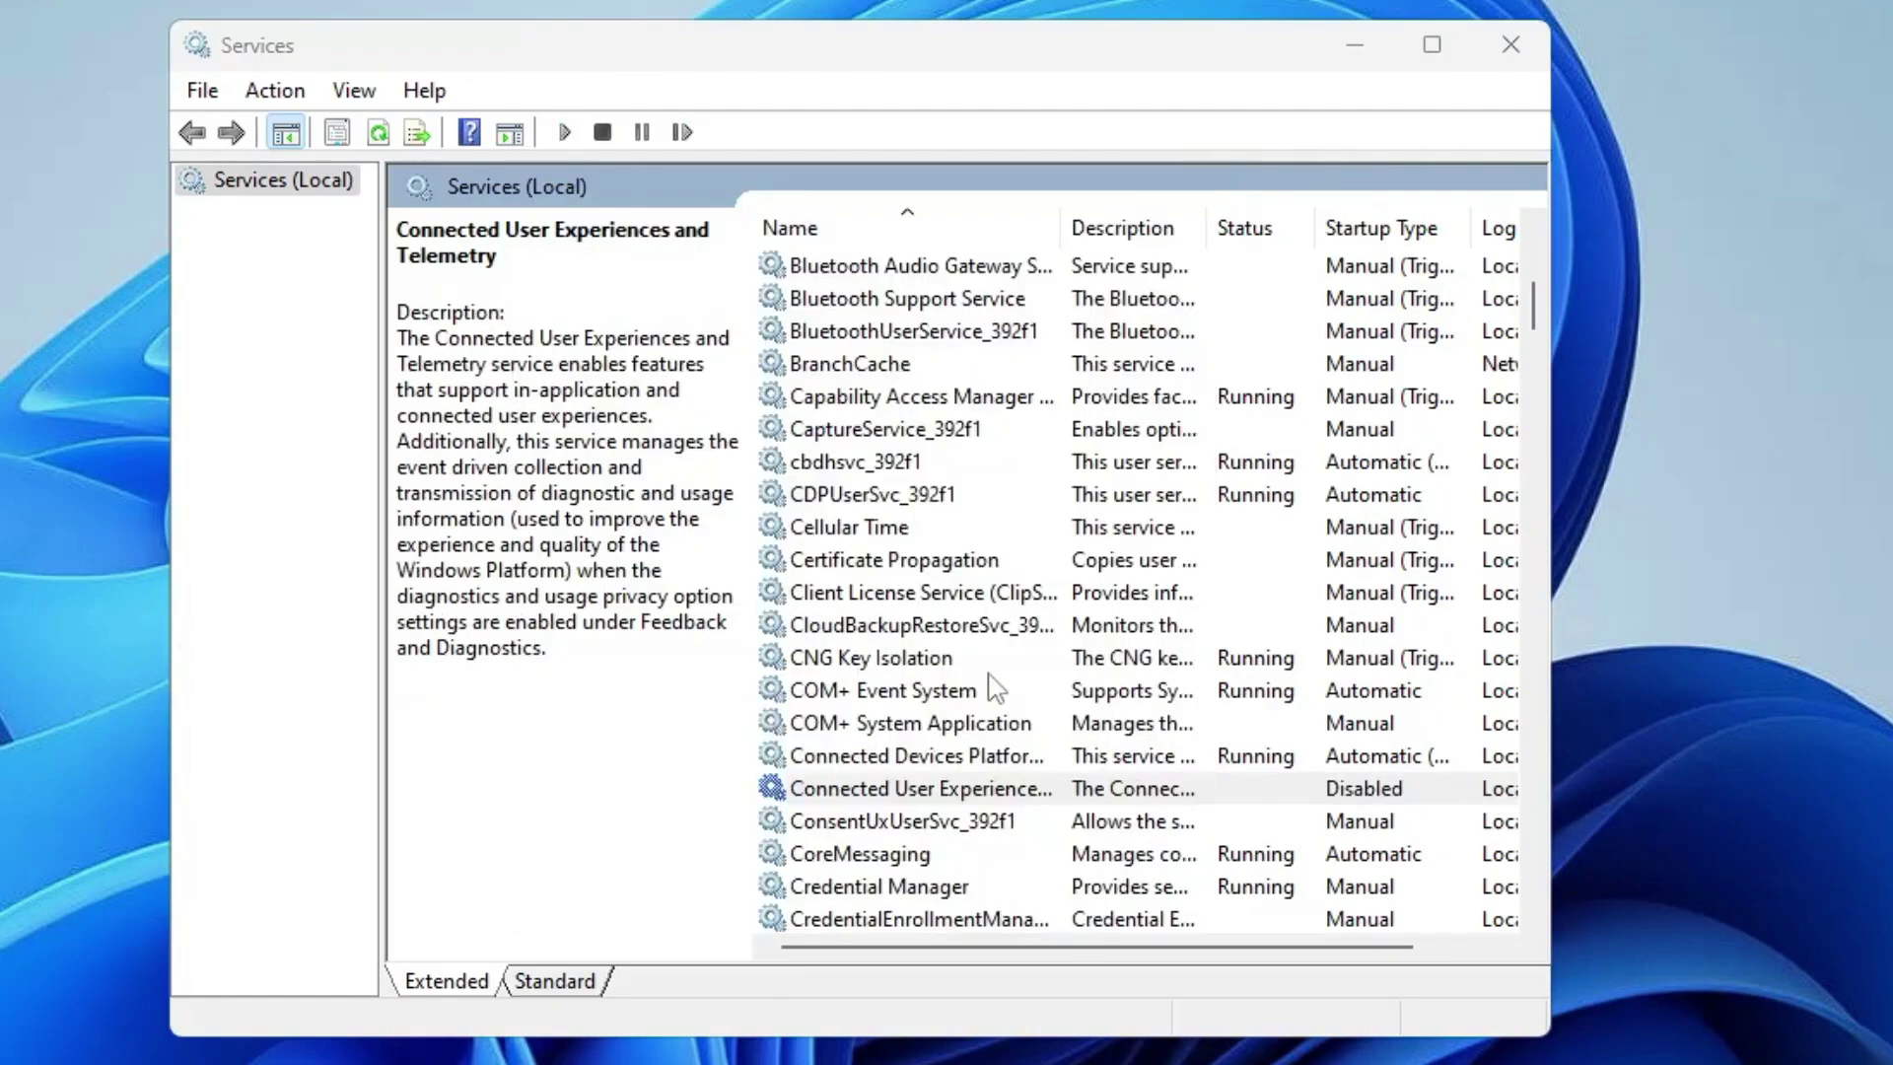
- Set the Diagnostic System Host service to Disabled, stop it and apply the change
scroll(990, 674, down, 3)
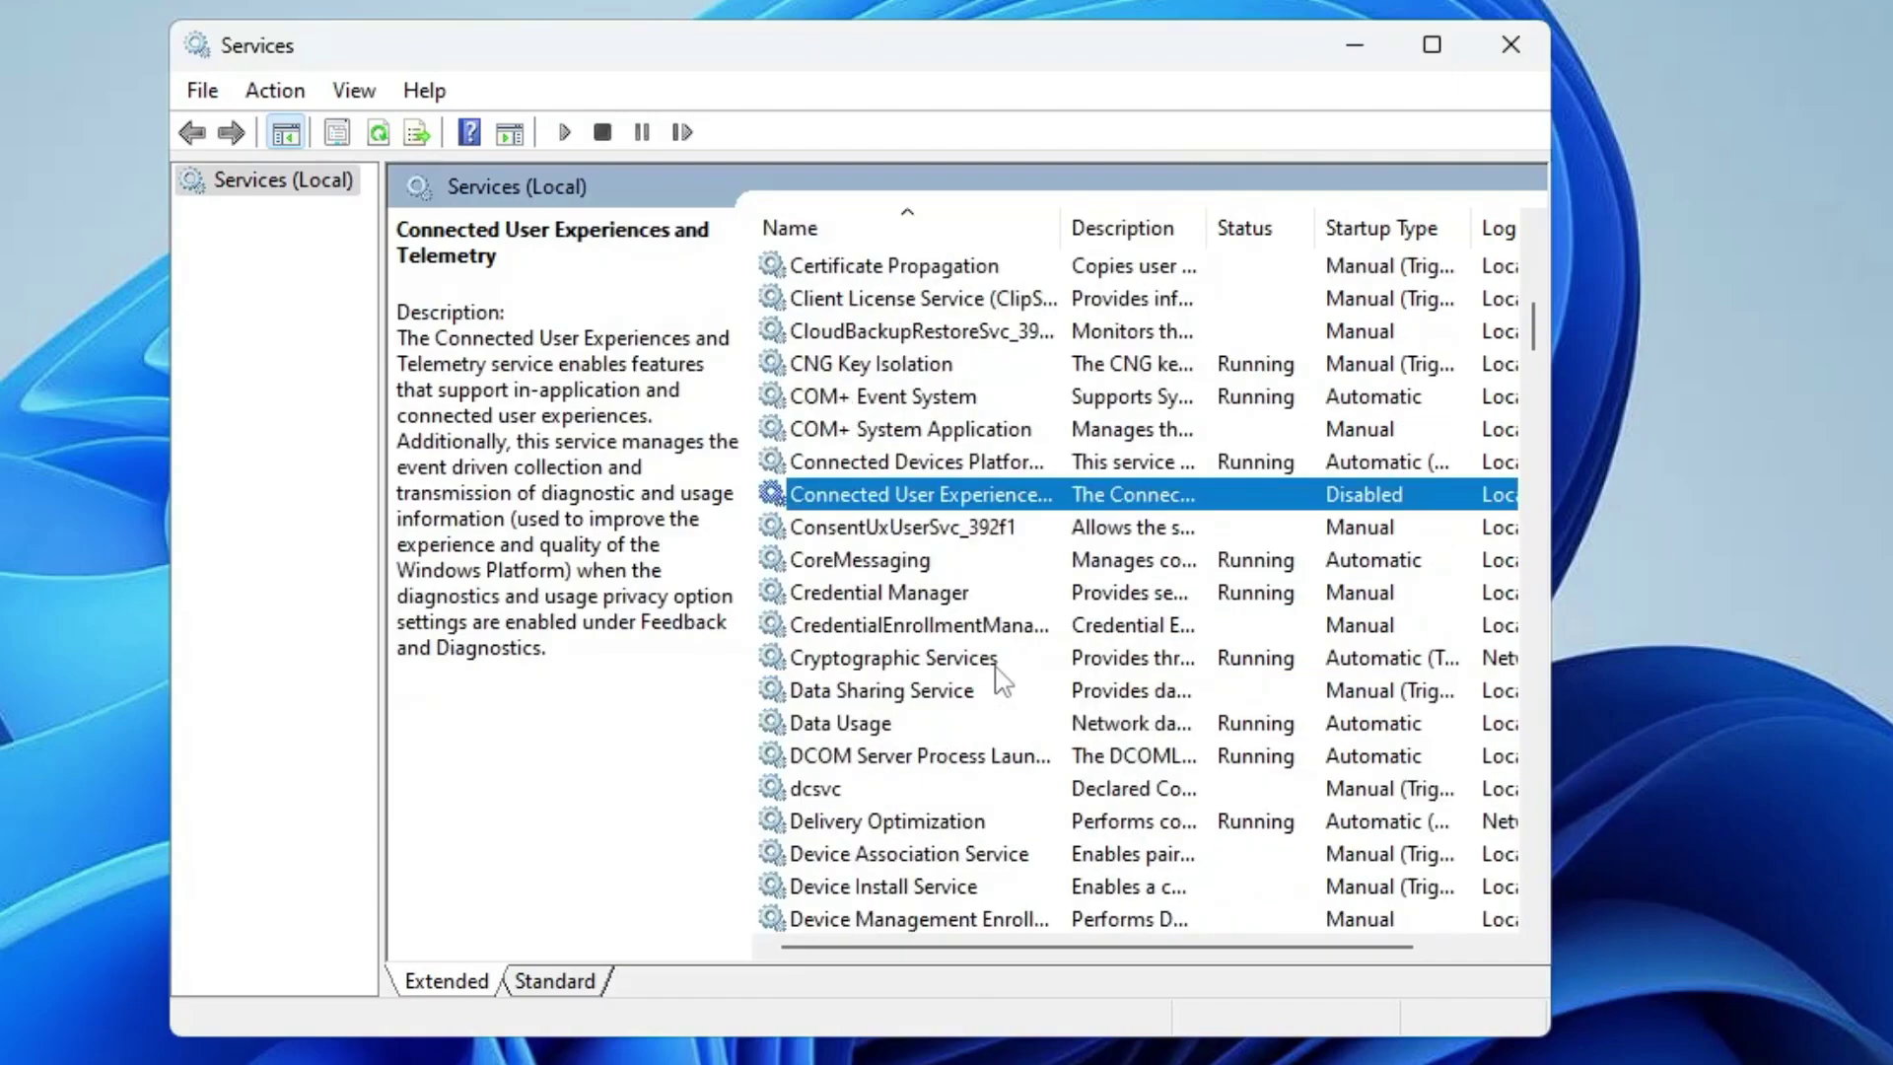
click(996, 667)
scroll(926, 680, down, 6)
double_click(858, 690)
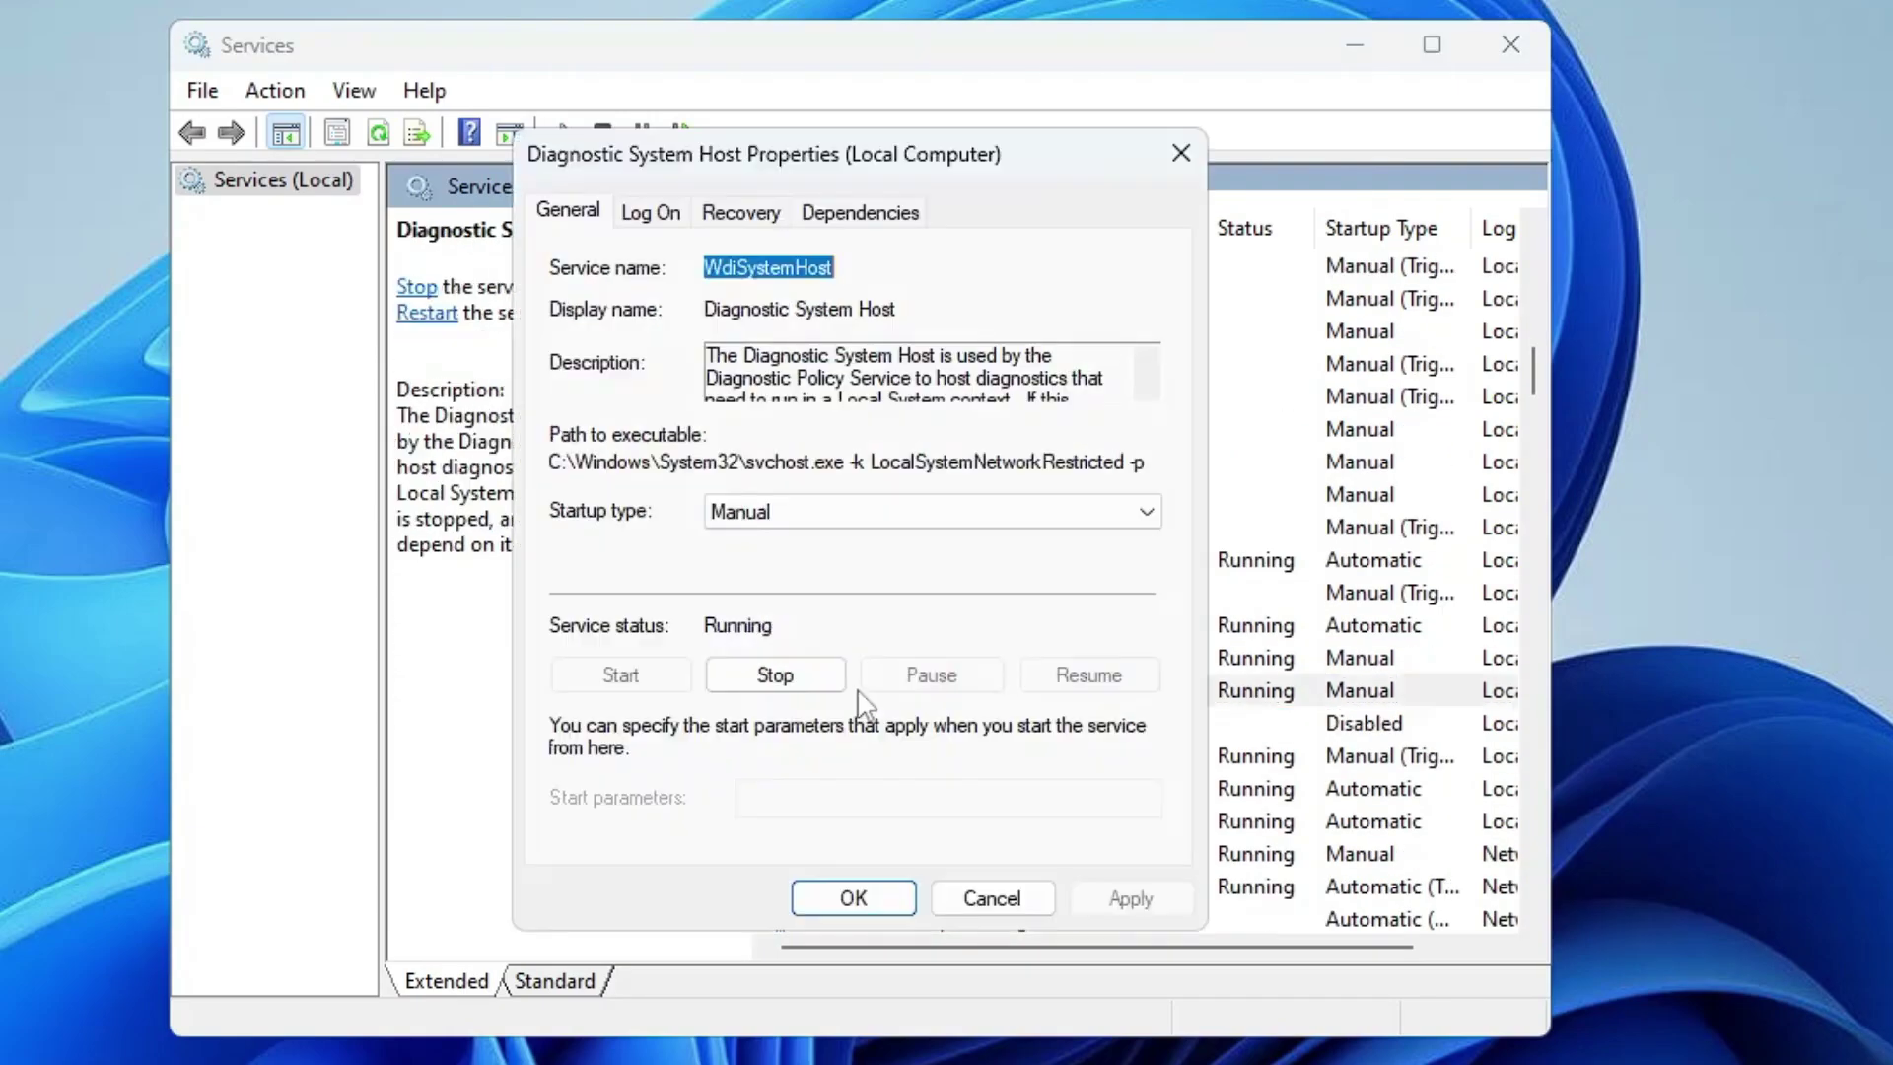
click(862, 515)
click(800, 609)
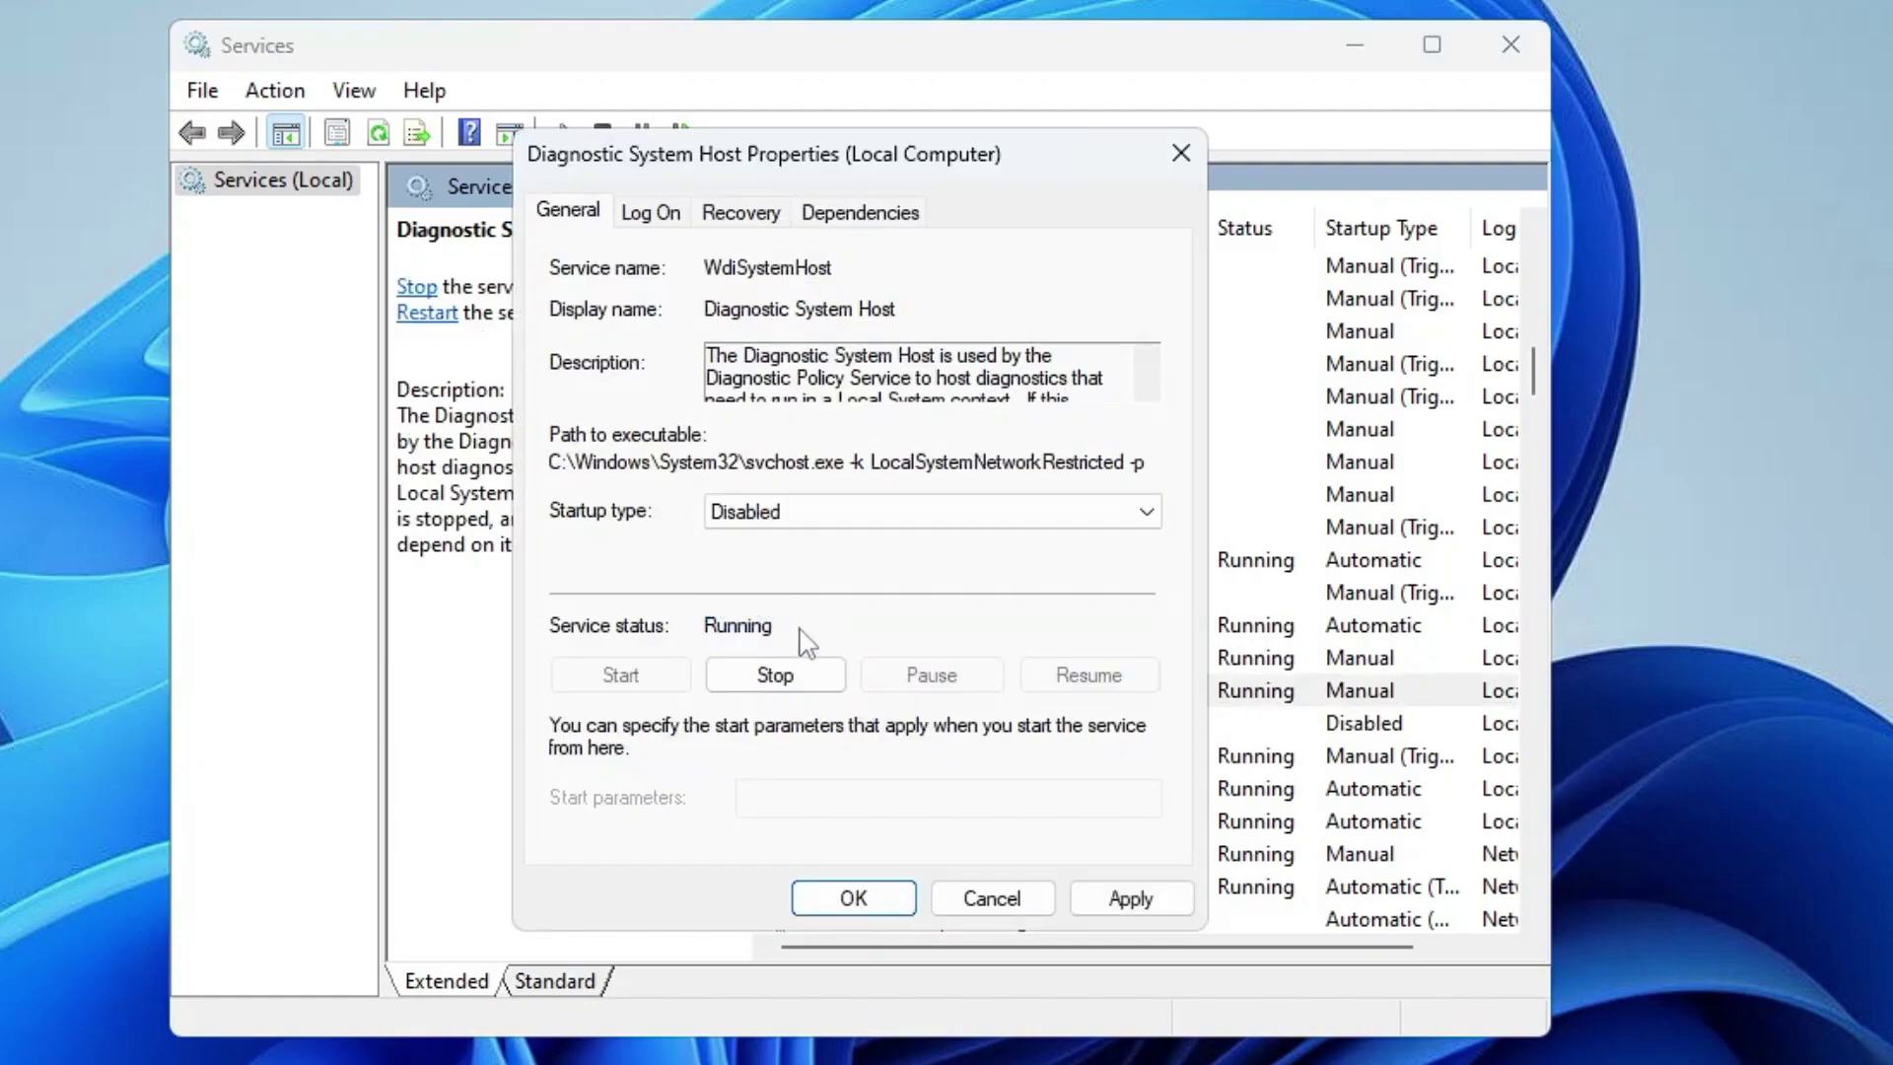
click(779, 674)
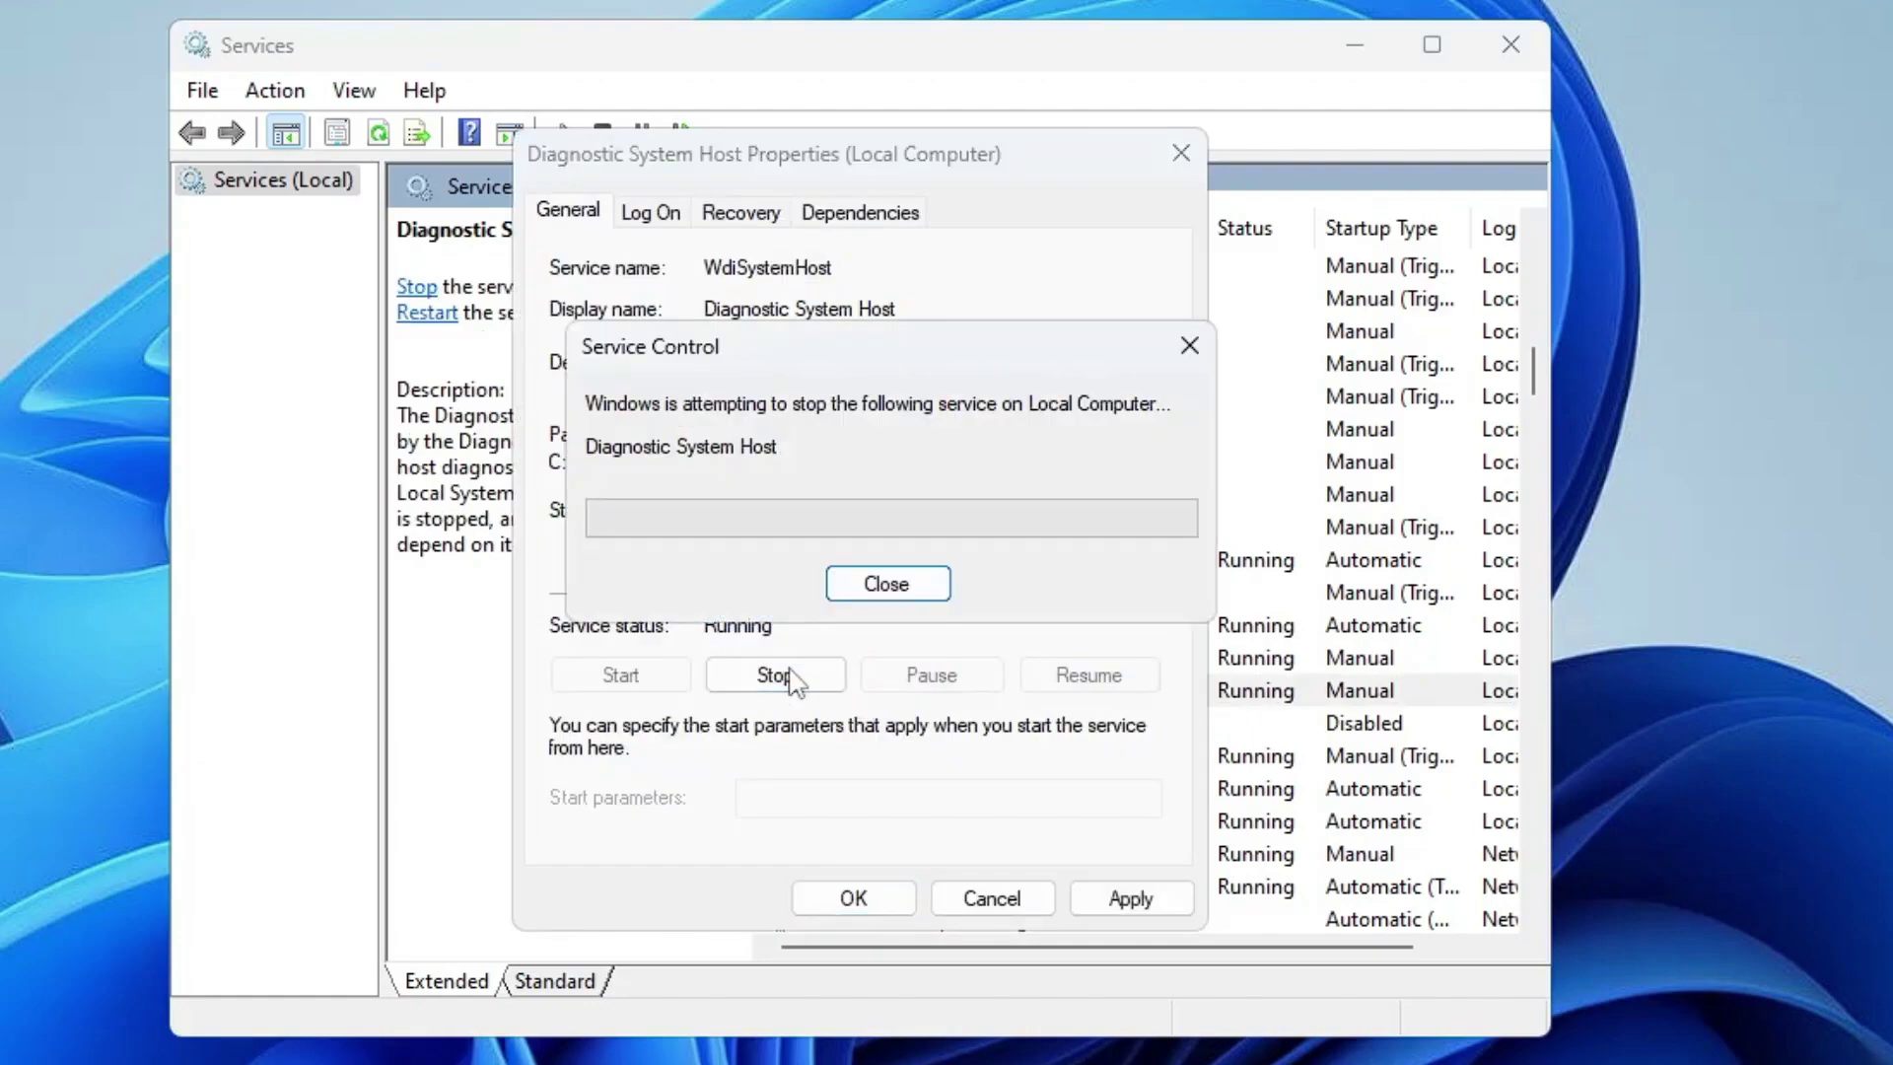
click(1128, 899)
click(854, 897)
- Set the startup type of the Downloaded Maps Manager service to Disabled and apply the change
scroll(888, 728, down, 2)
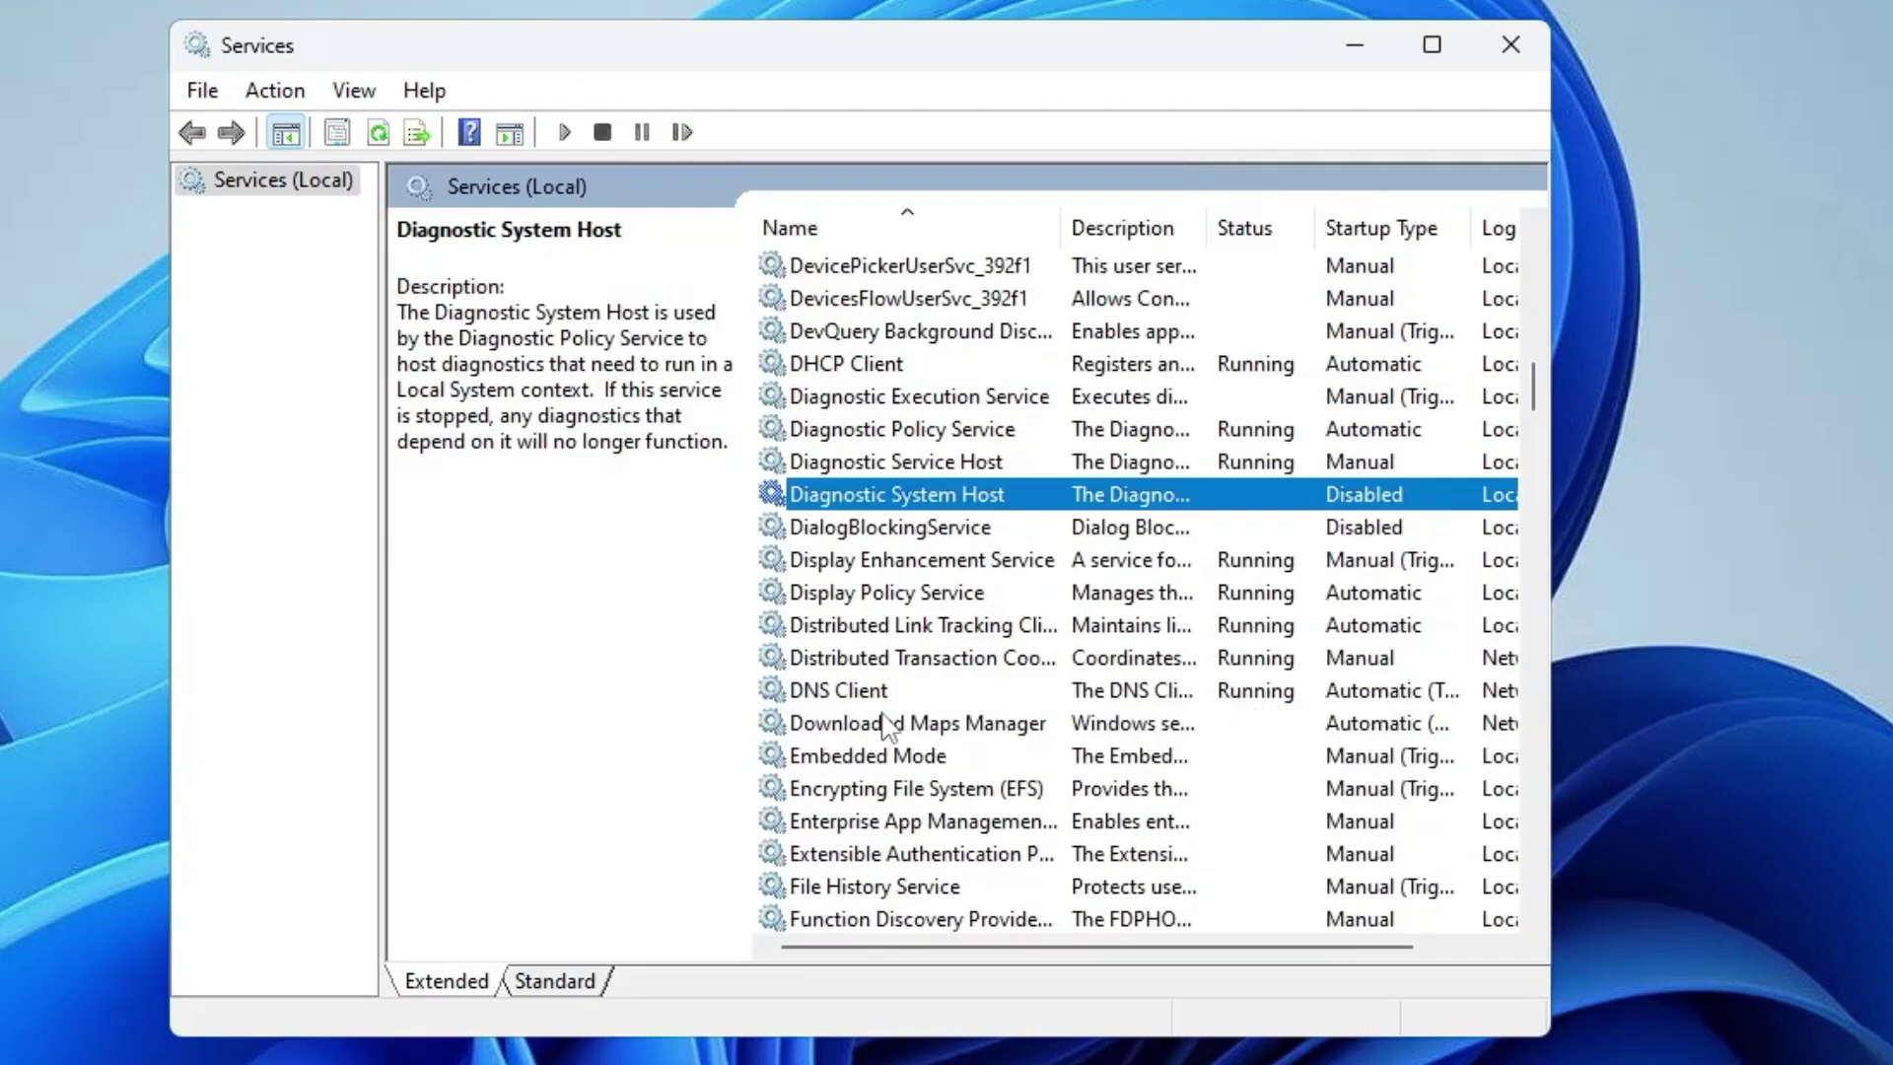
double_click(893, 730)
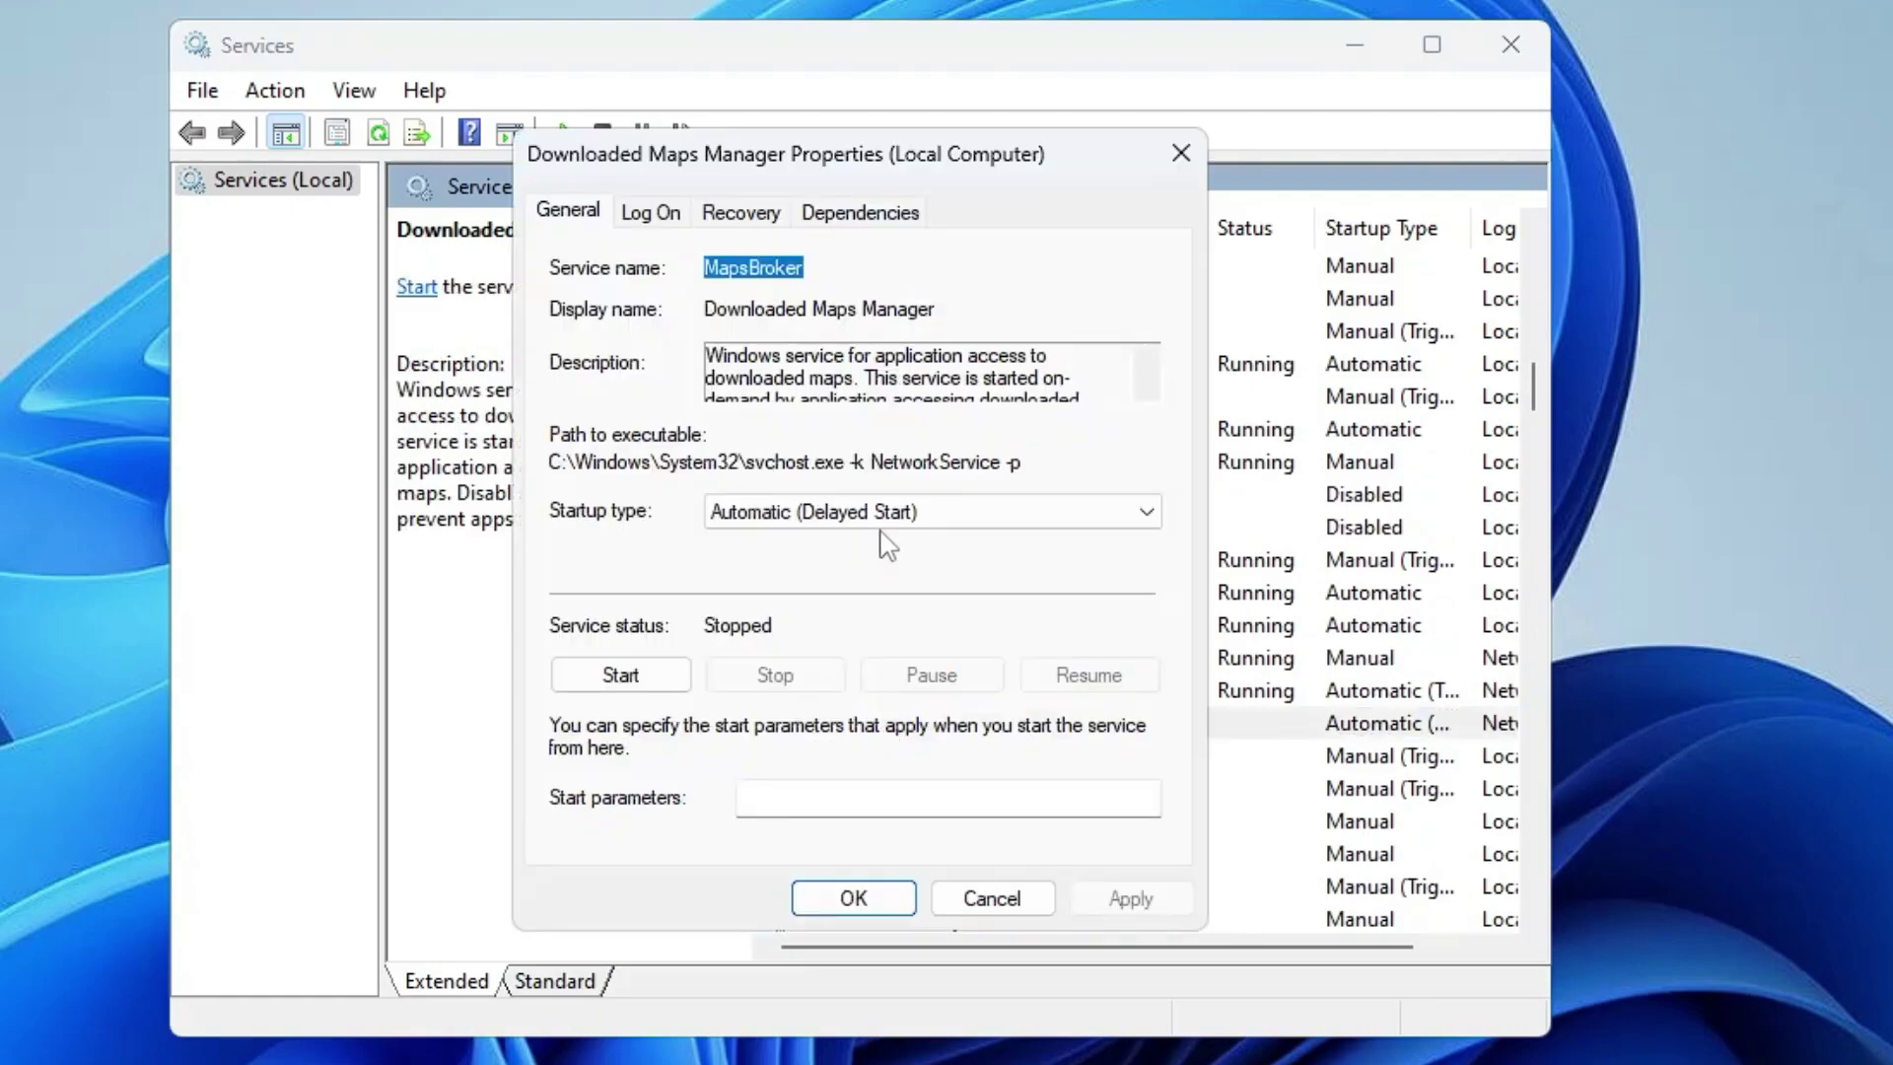
click(873, 517)
click(792, 612)
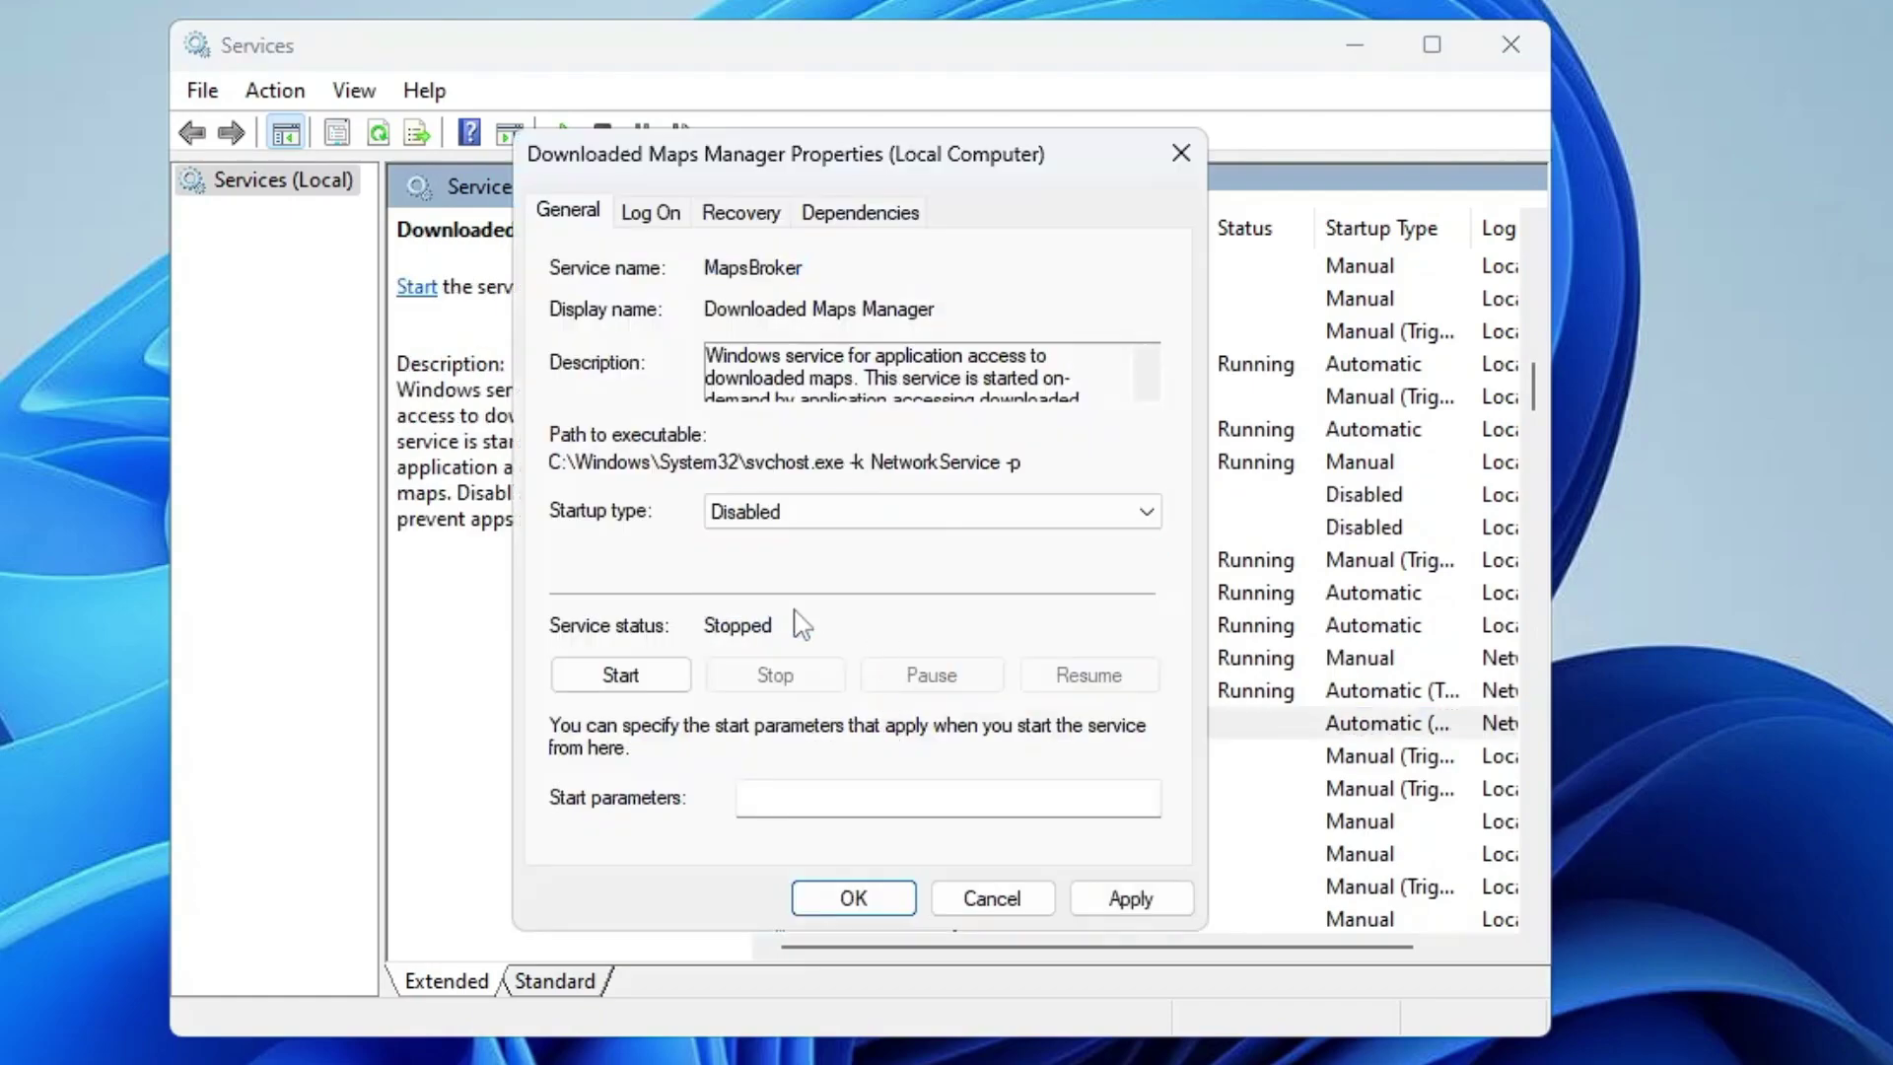
click(1124, 898)
click(1026, 899)
- Set the startup type of the Parental Controls service to Disabled and apply the change
scroll(905, 836, down, 20)
click(905, 824)
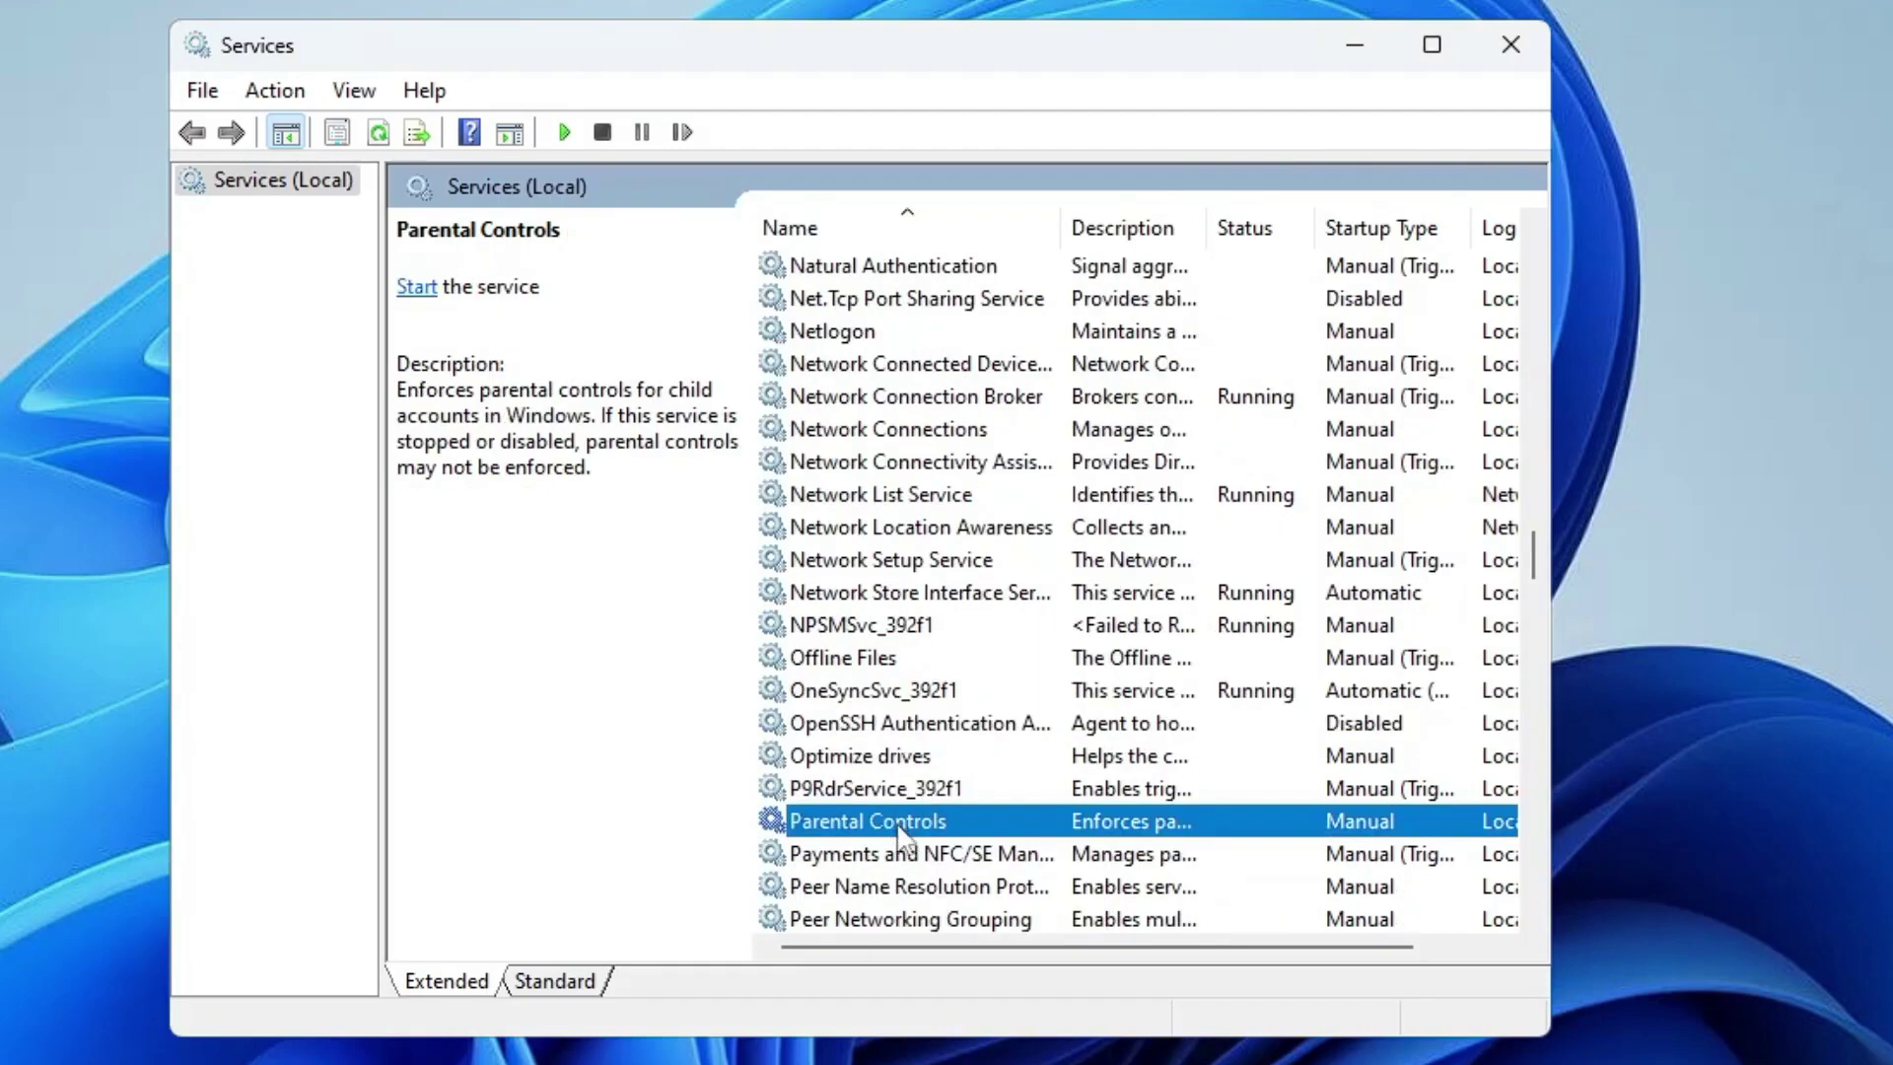
double_click(902, 833)
click(807, 521)
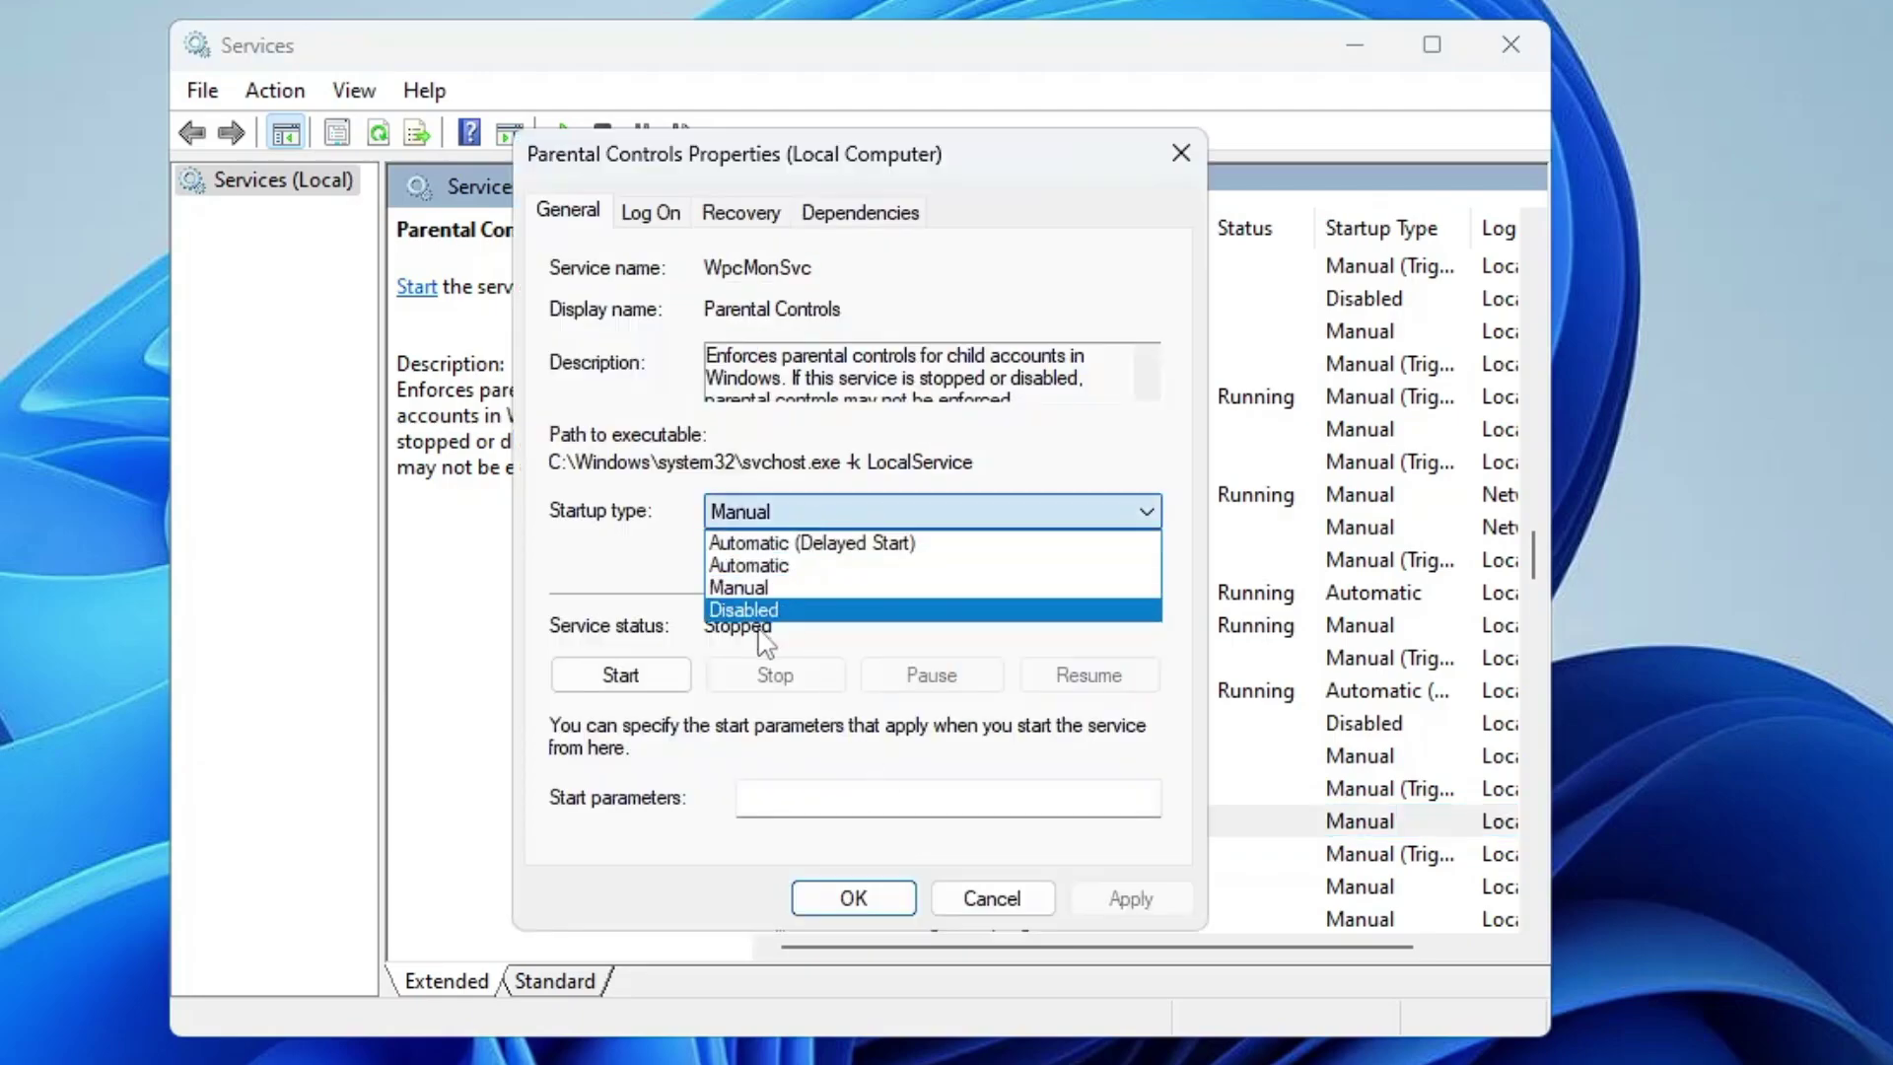
click(770, 611)
click(1129, 898)
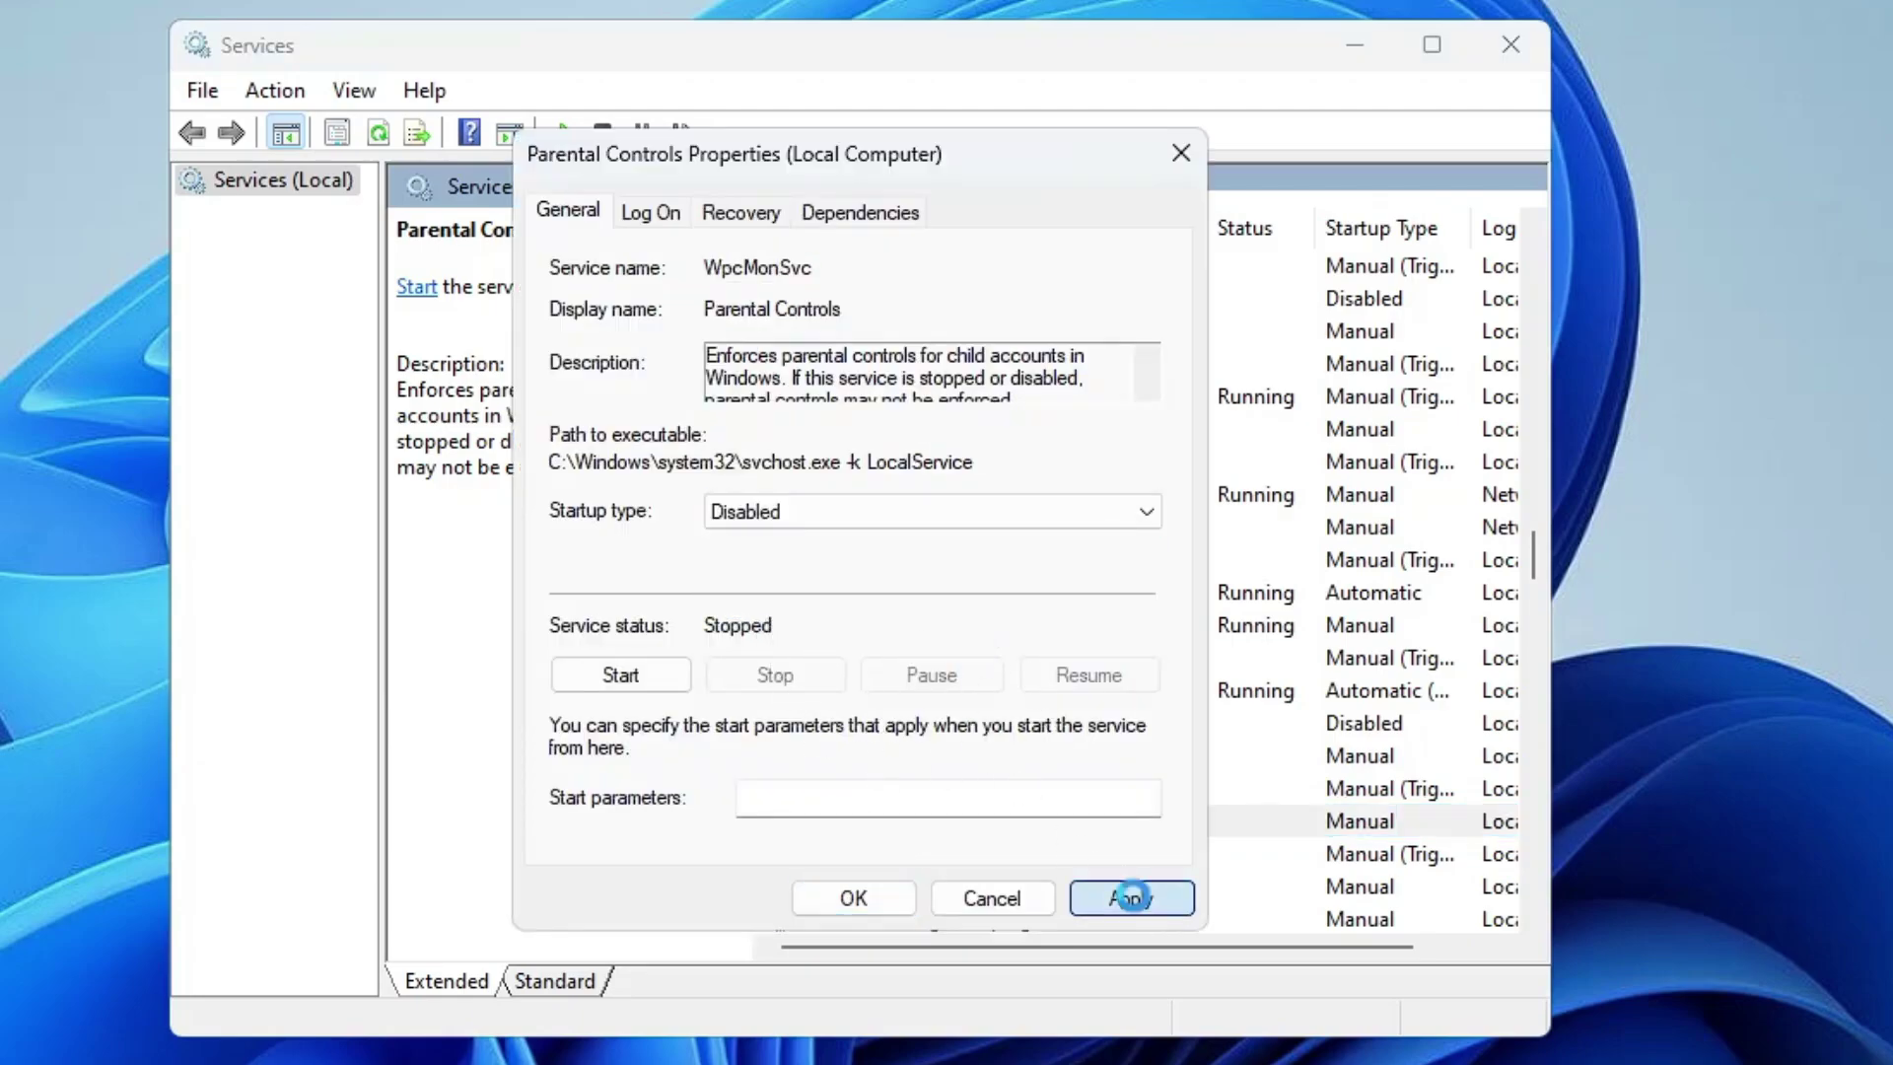
click(854, 898)
- View the Phone Service properties and close them without changing the startup type
scroll(950, 809, down, 3)
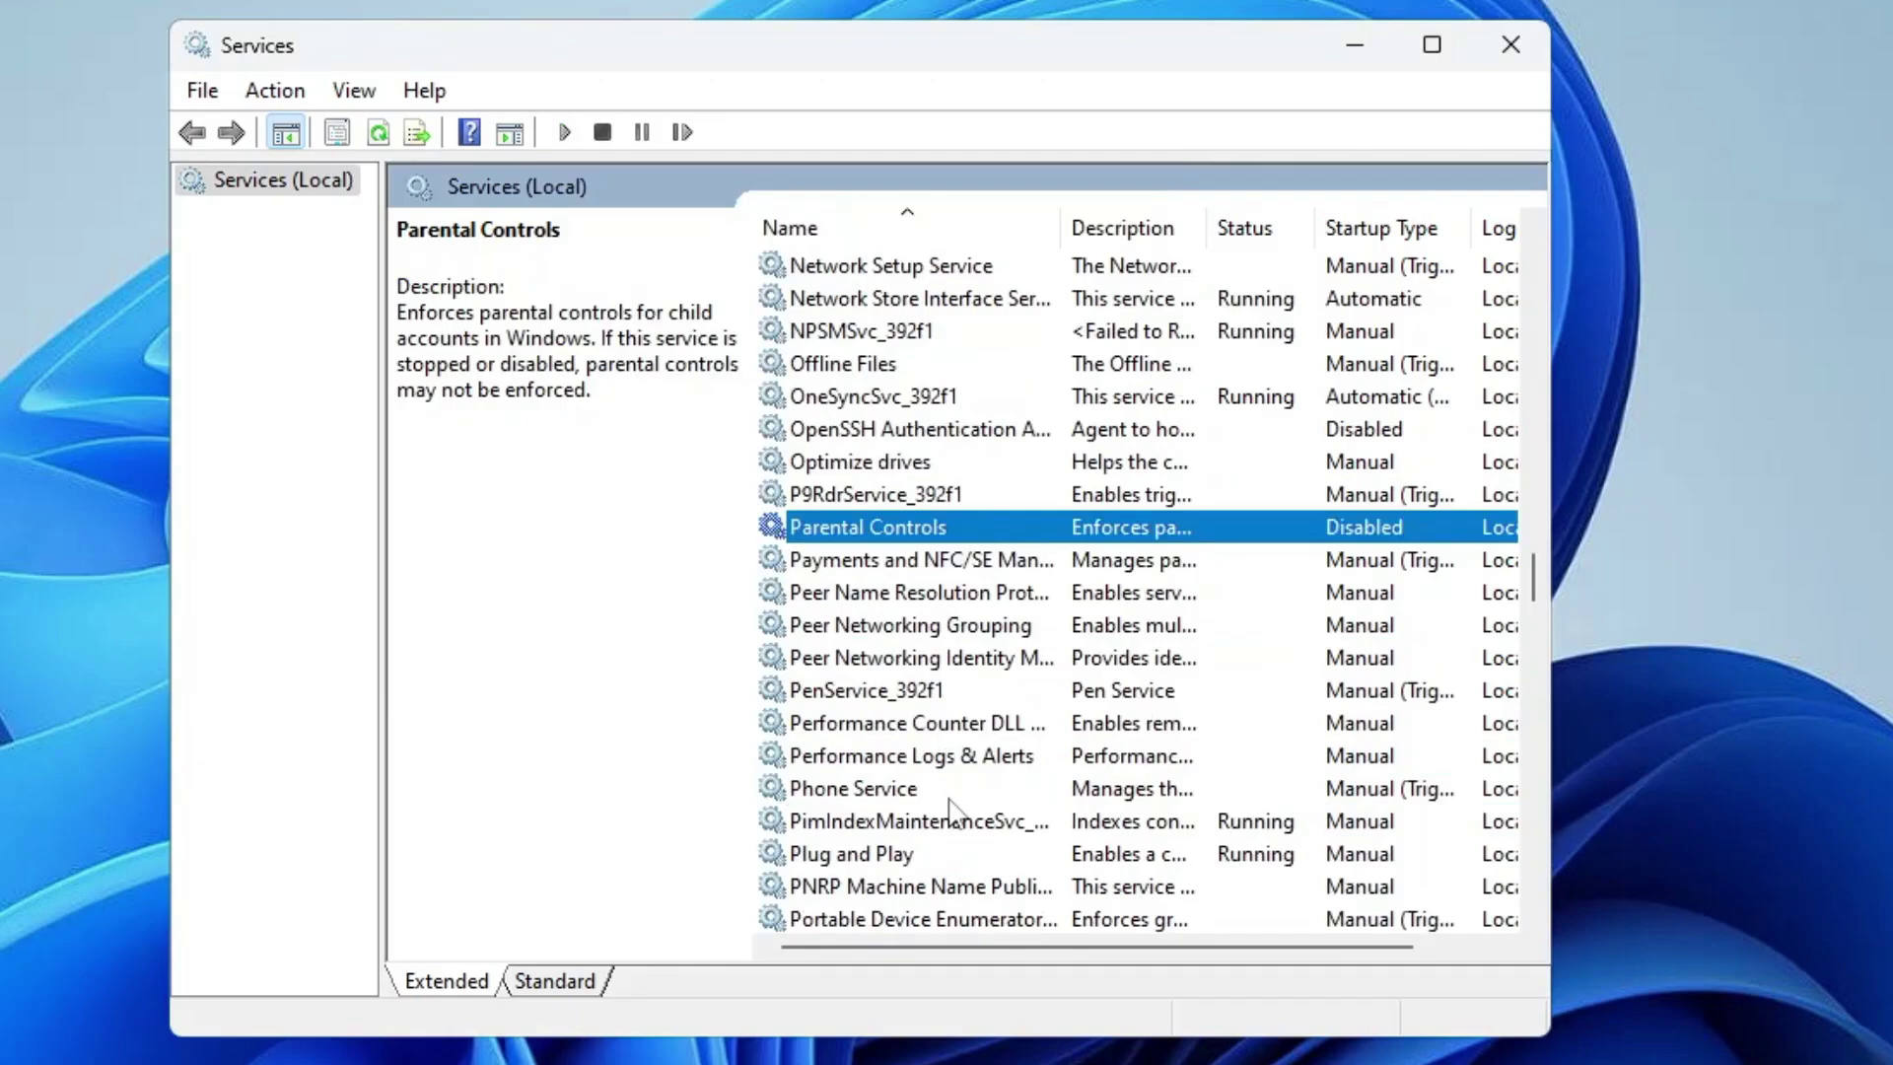
double_click(882, 794)
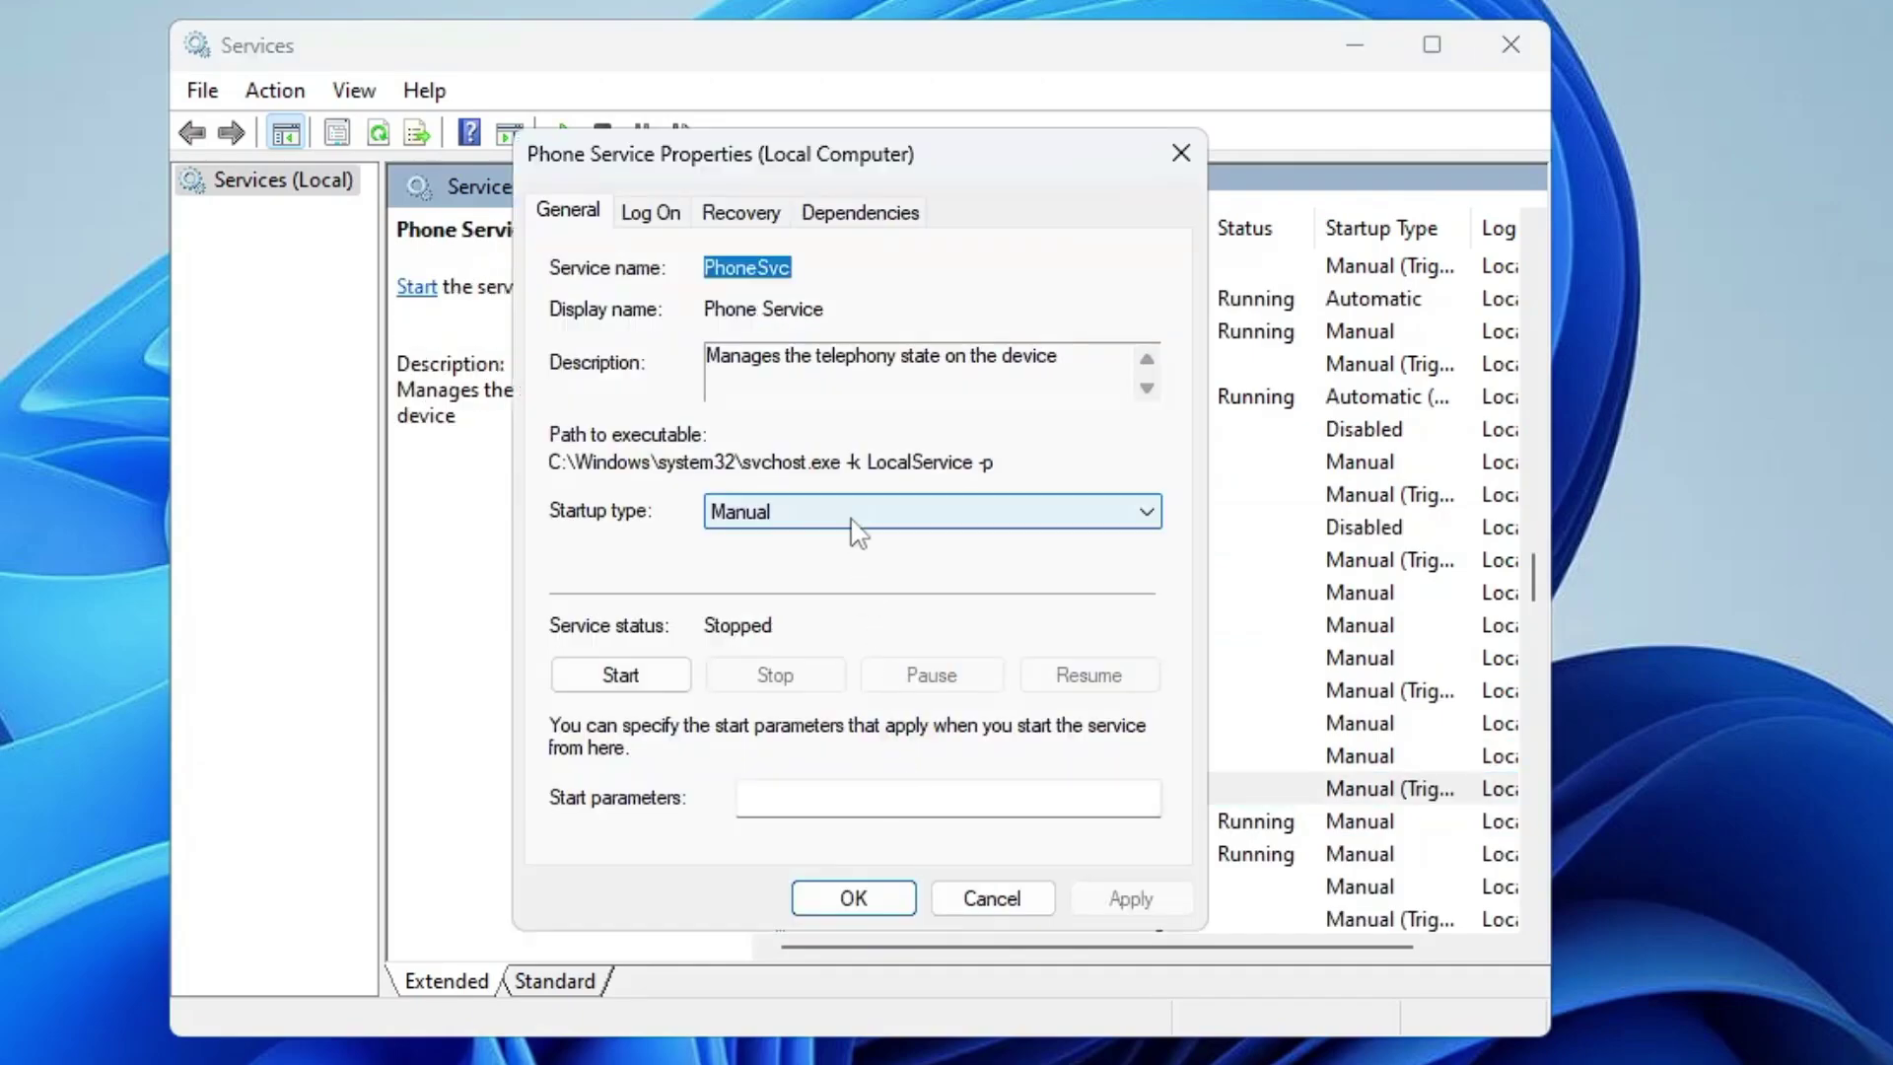
click(888, 900)
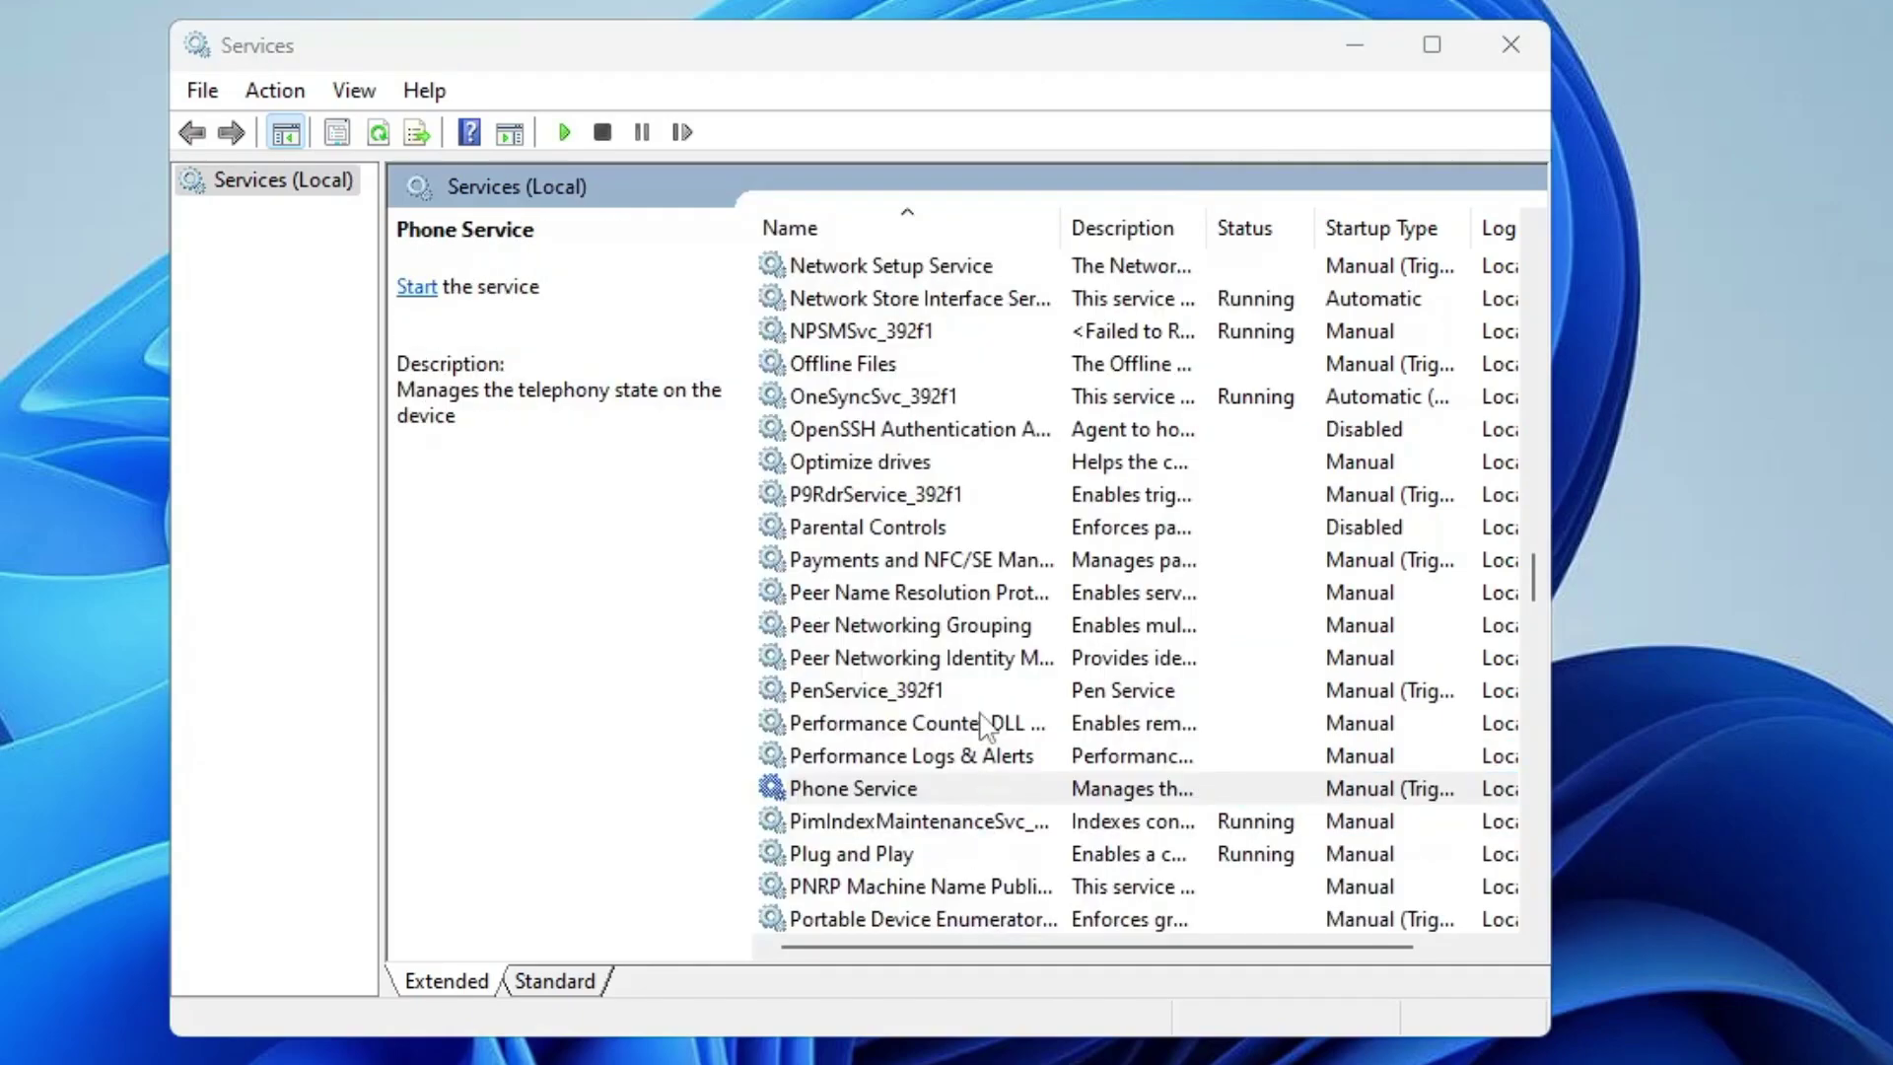
- Select the Print Spooler service in the services list and review its description
scroll(933, 660, down, 3)
click(900, 692)
scroll(864, 584, down, 1)
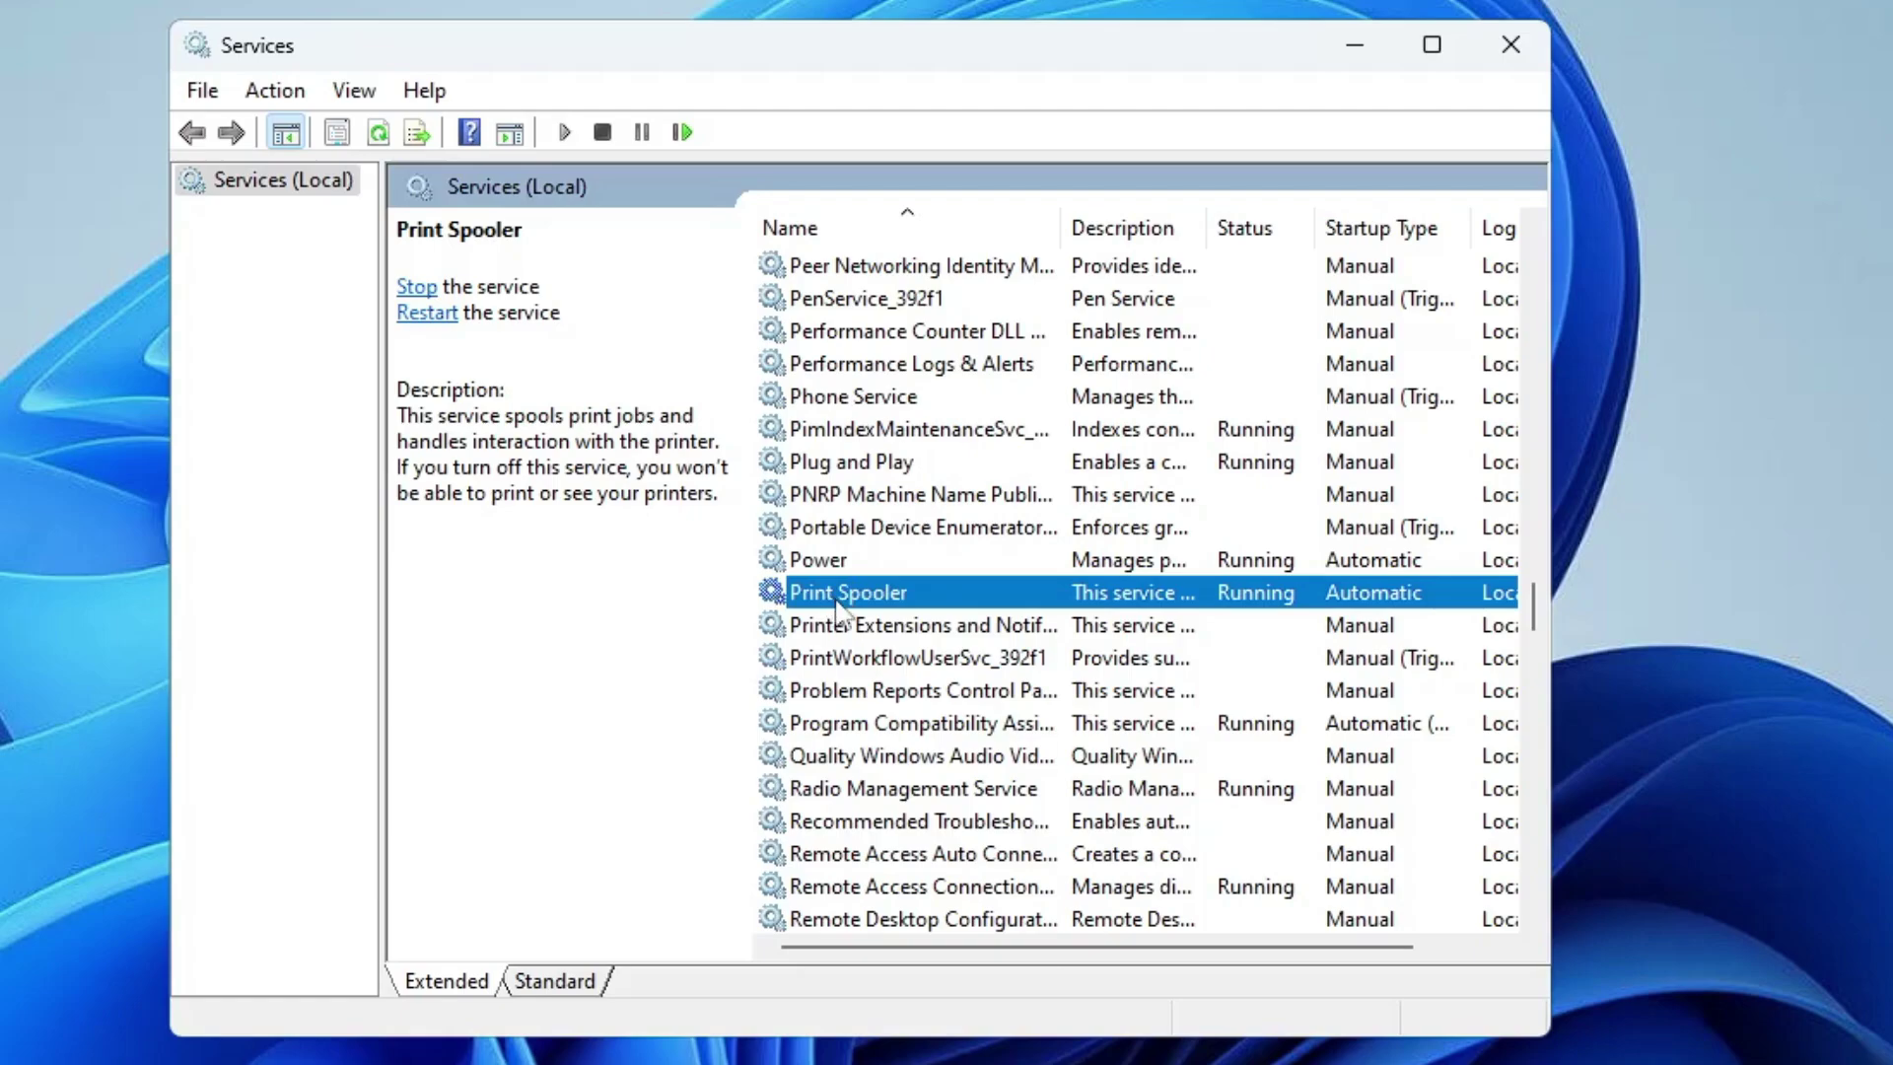
- Set the SysMain service to Disabled, stop it and apply the change
scroll(876, 631, down, 12)
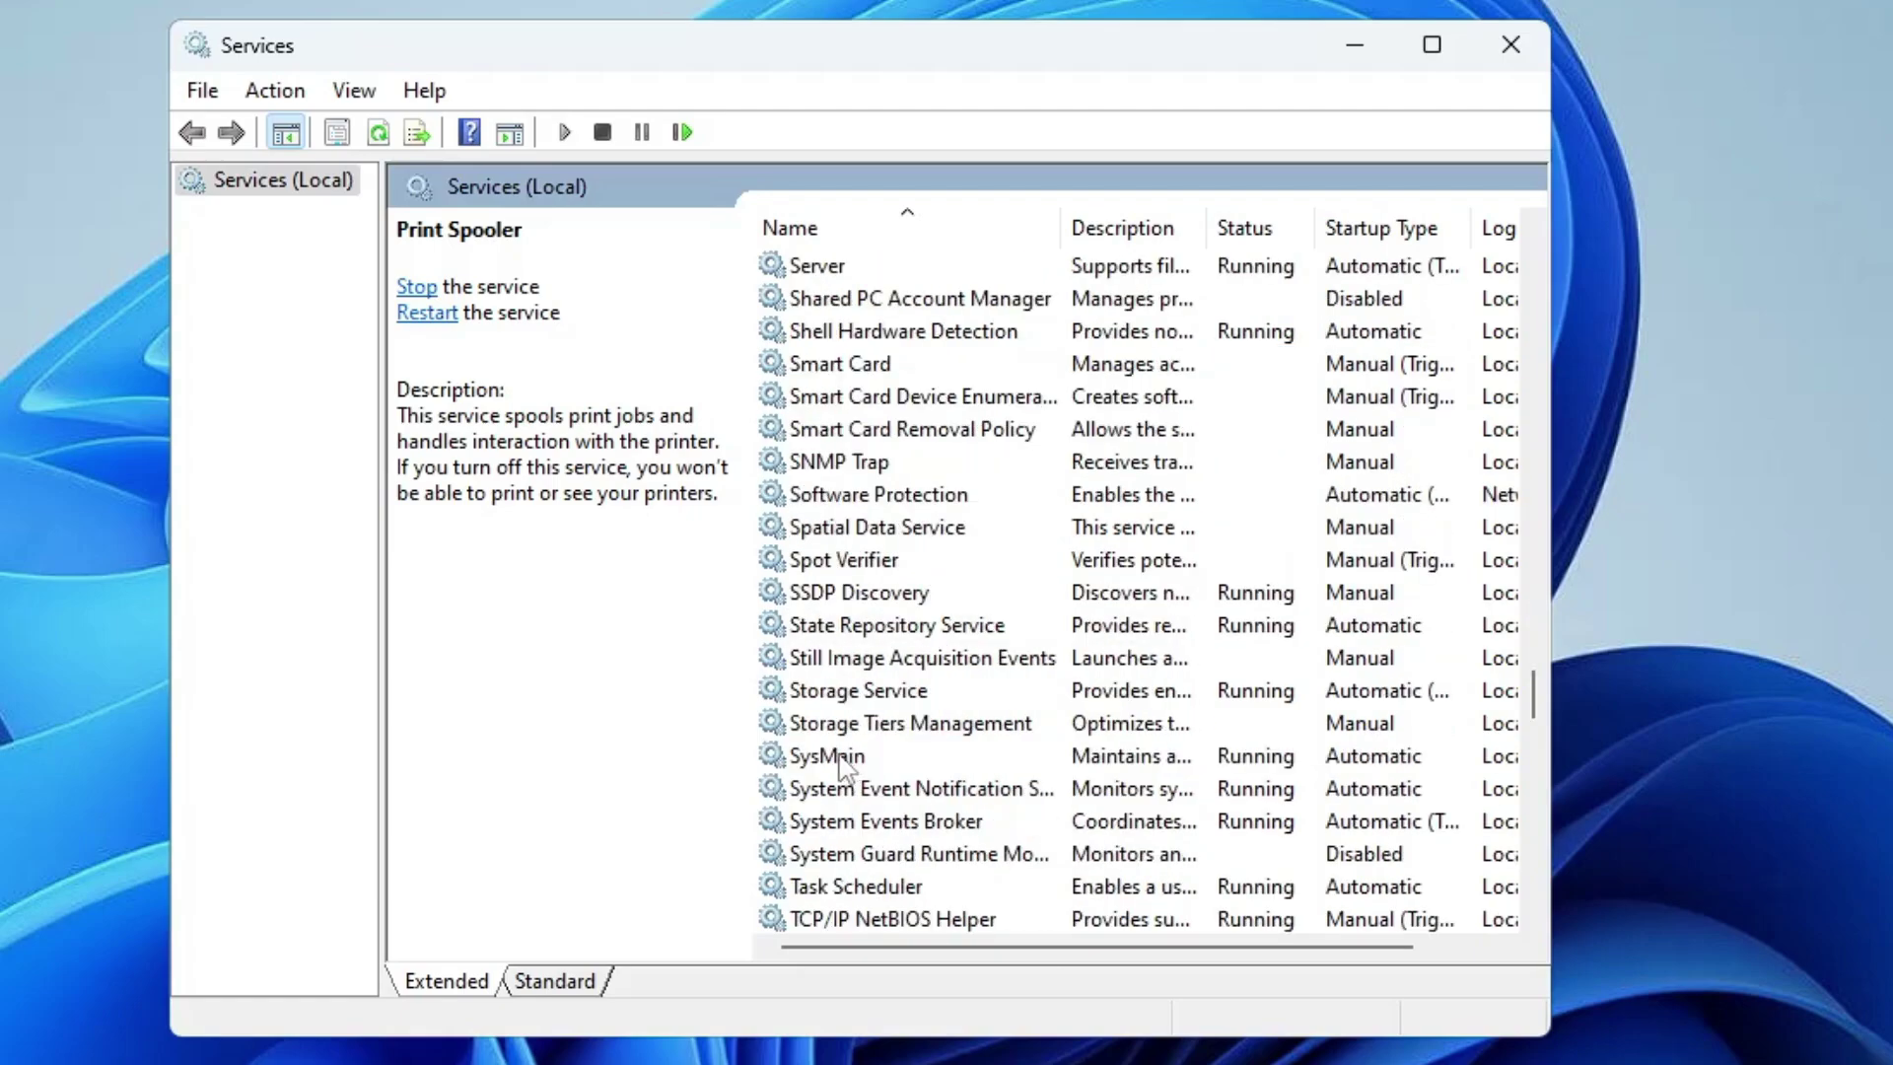
double_click(840, 764)
click(834, 512)
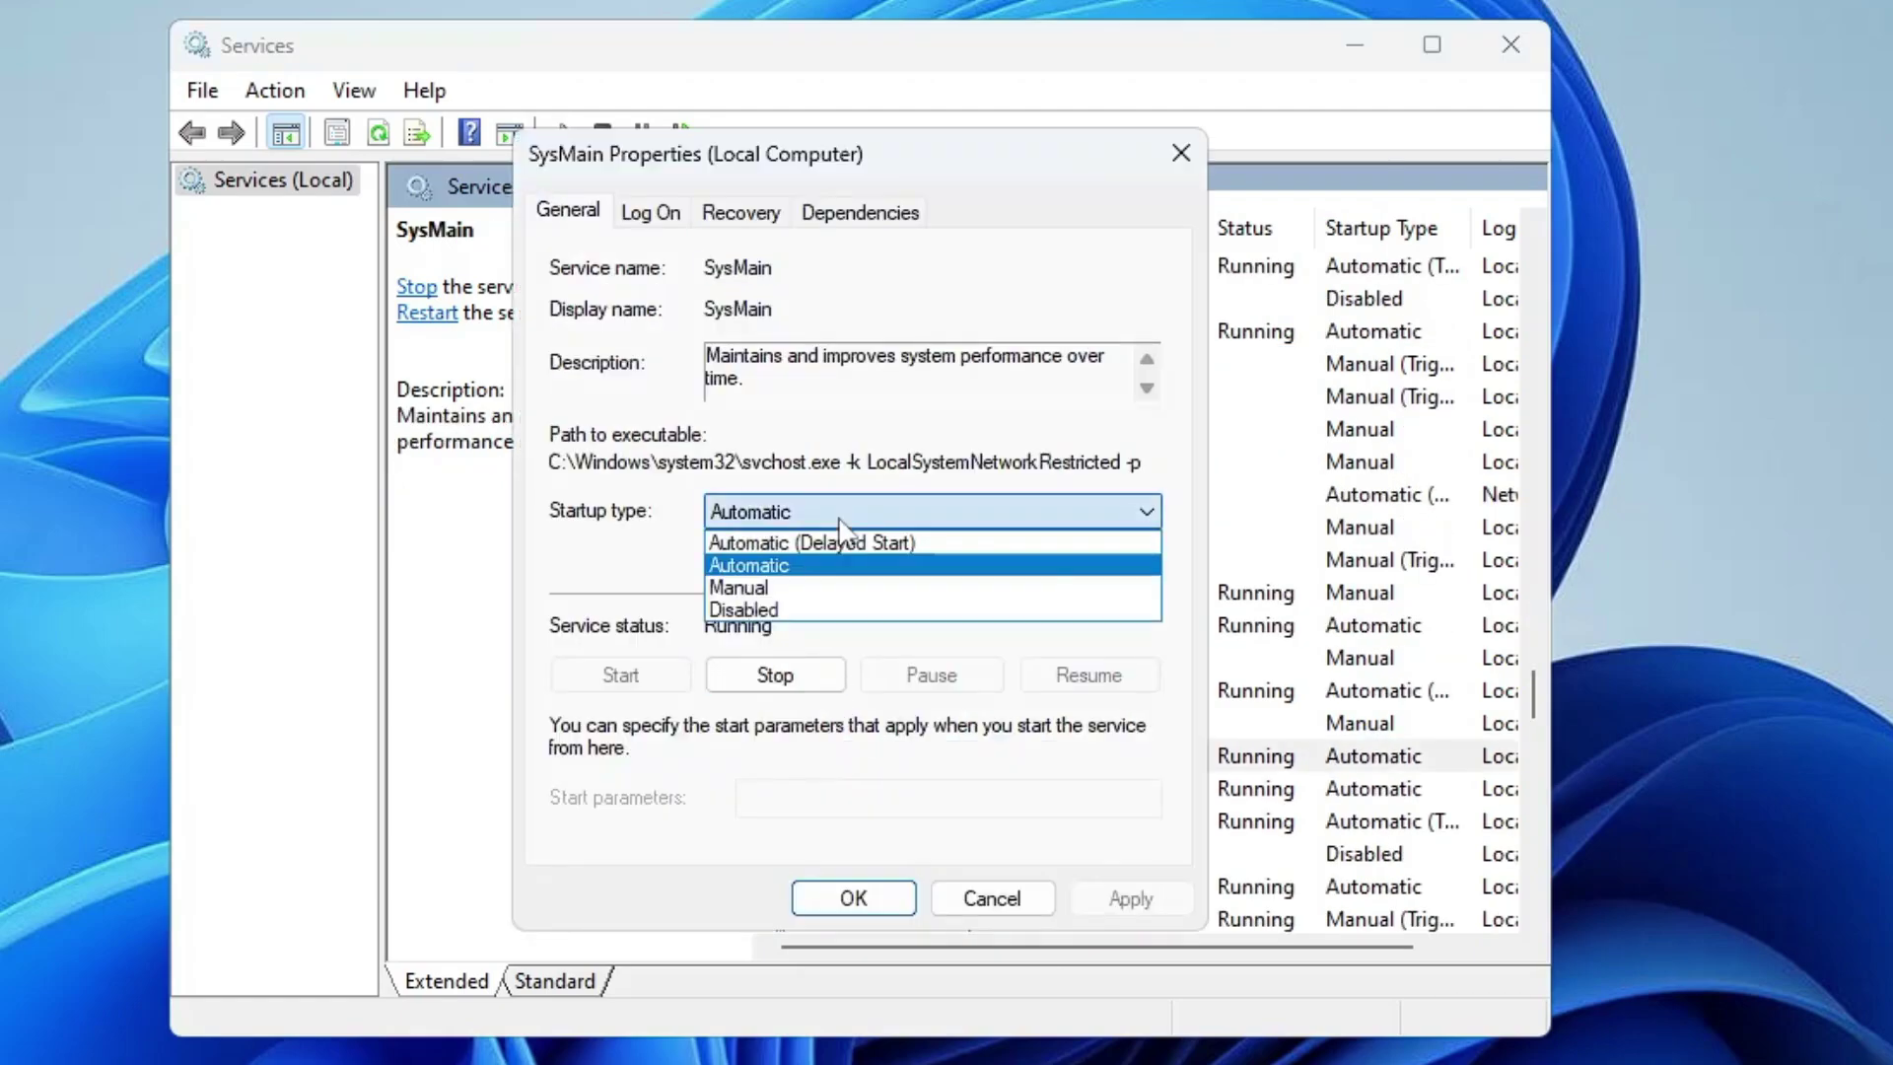
click(765, 609)
click(775, 676)
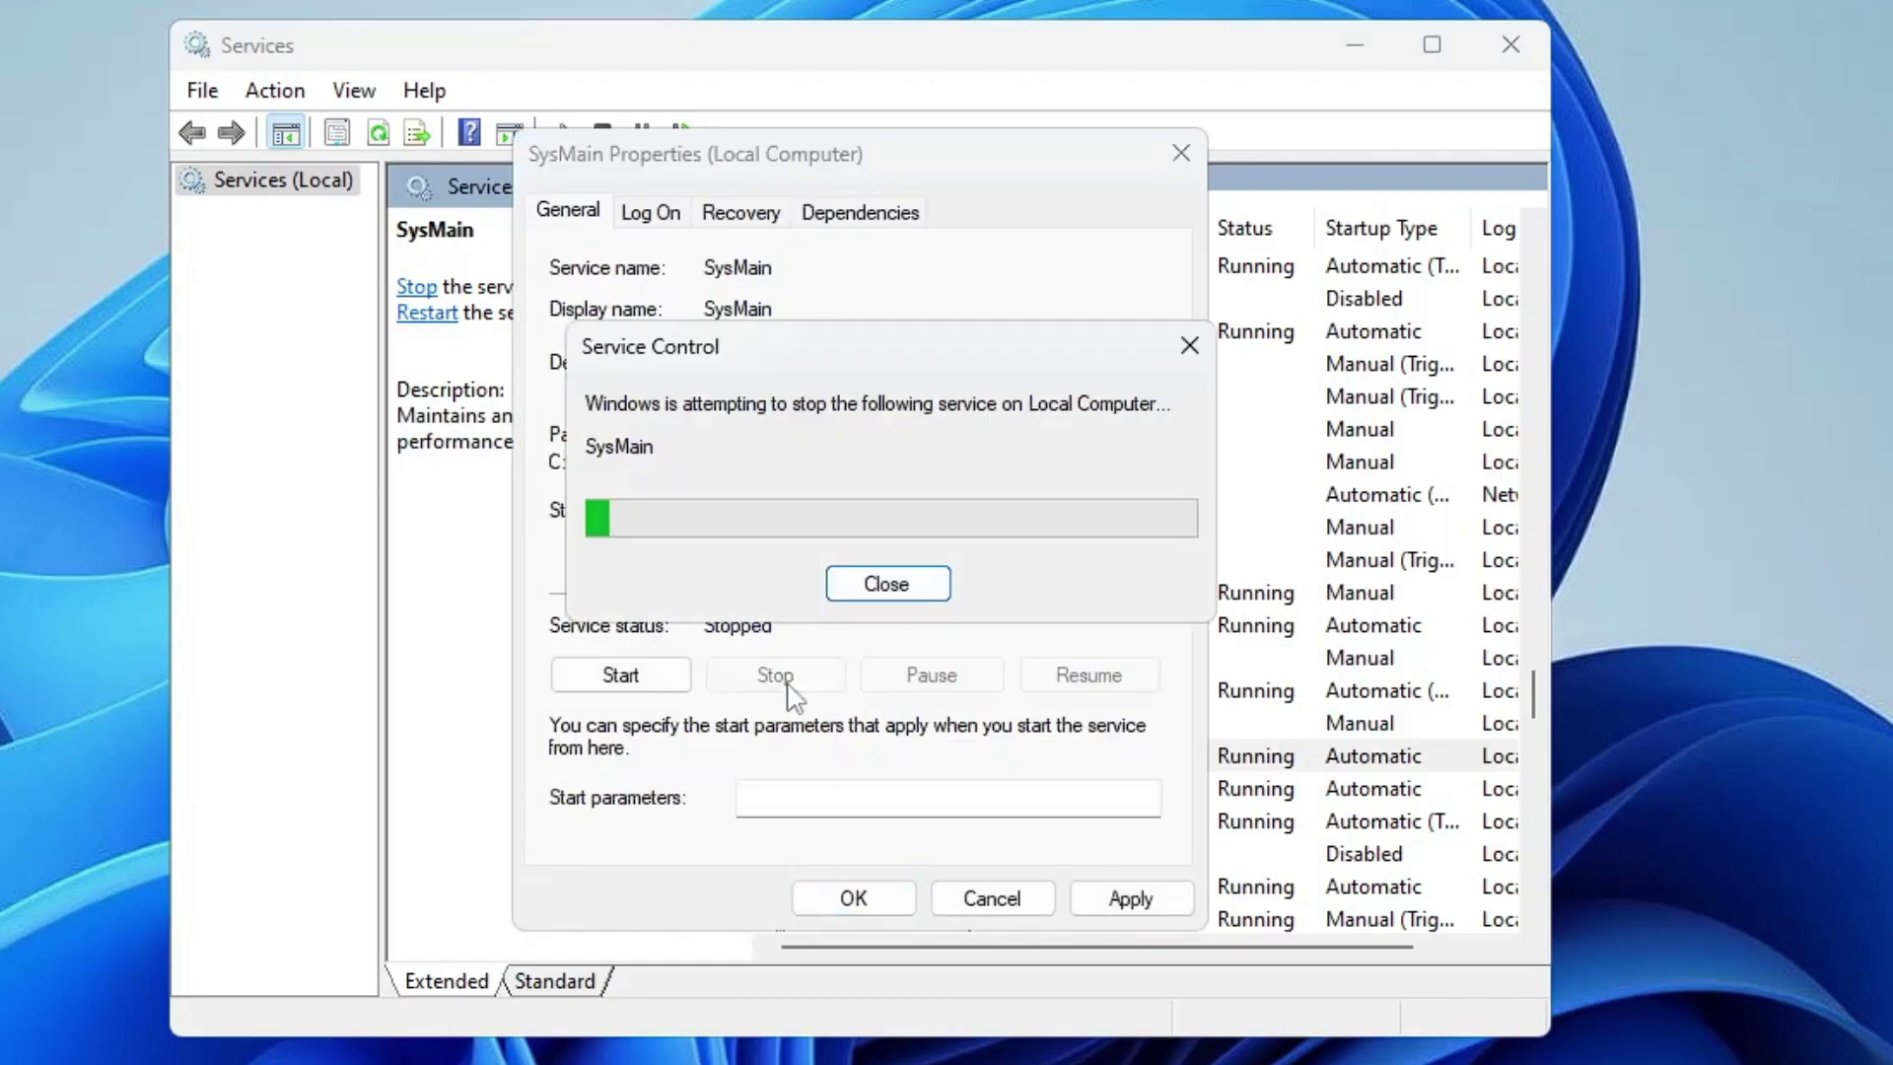
click(1124, 898)
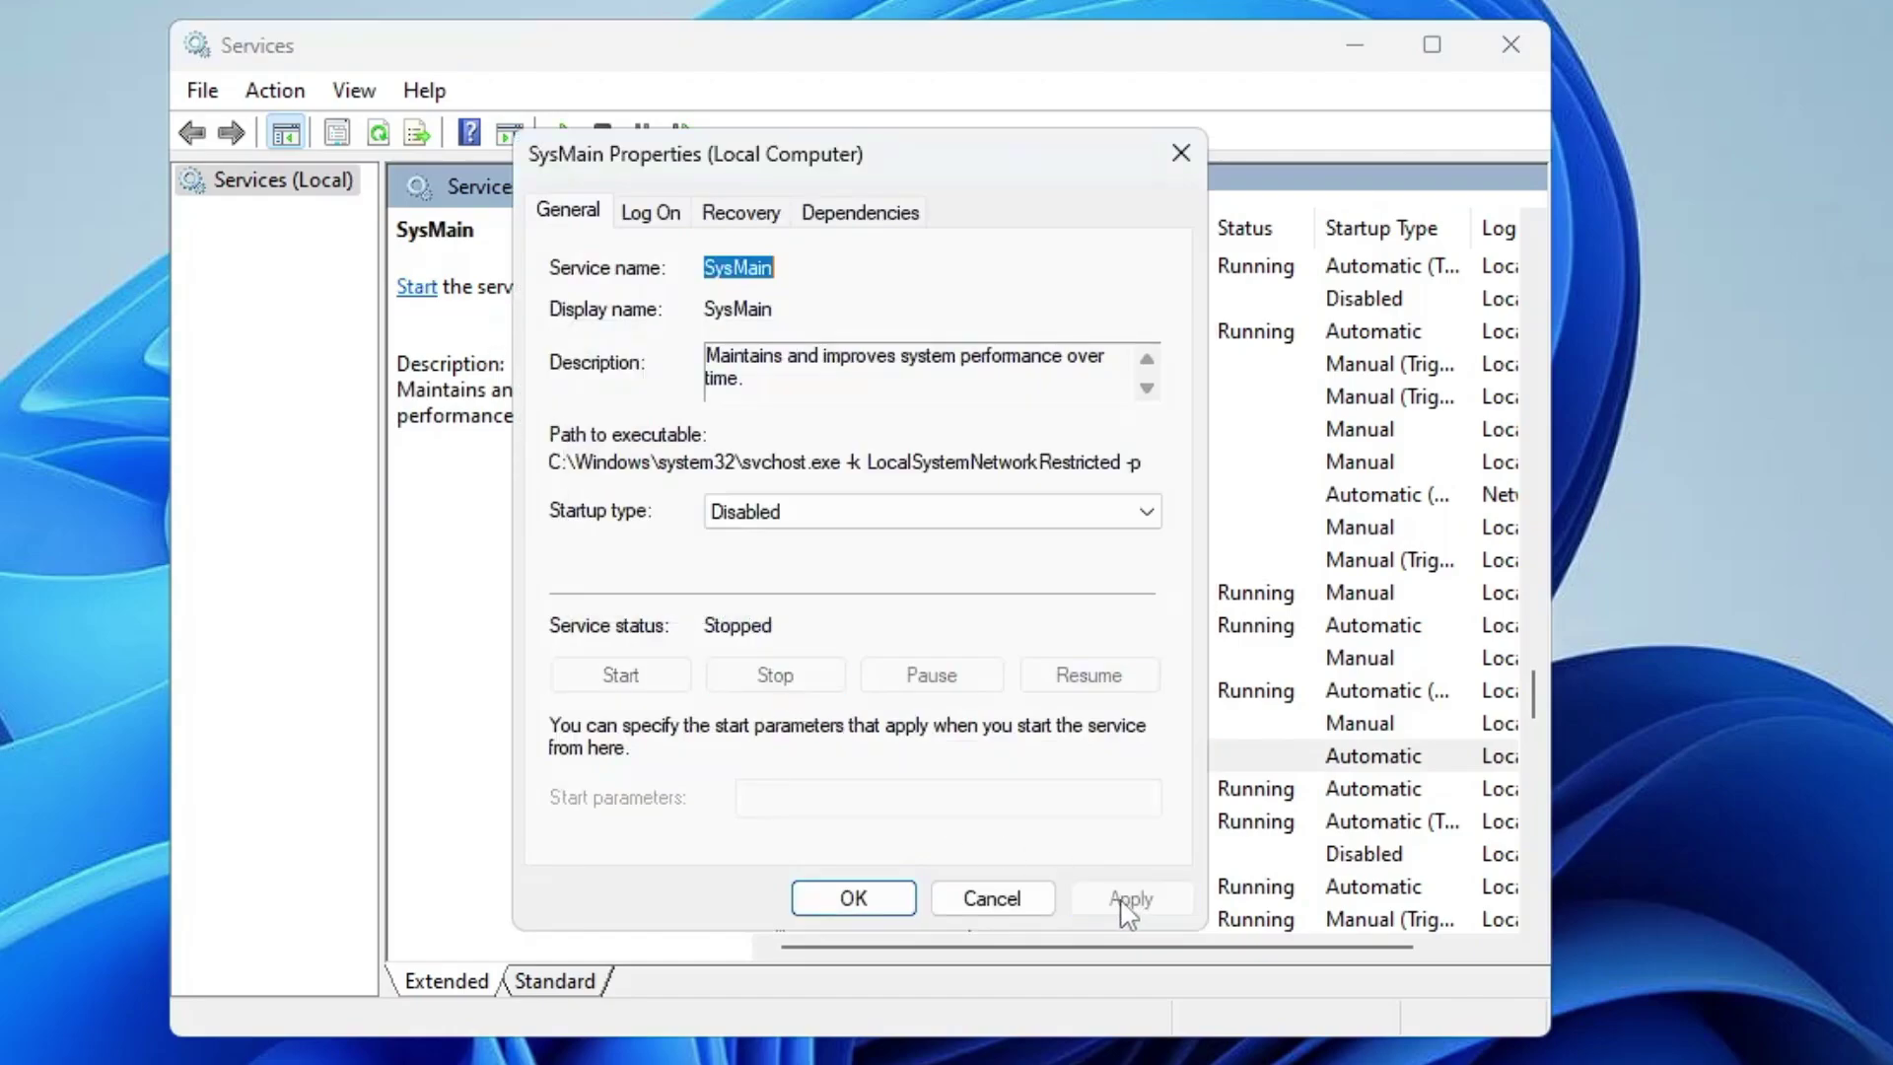
click(873, 899)
- Find WalletService in the services list and look through the Windows services listed below it
text(wal)
scroll(868, 483, down, 4)
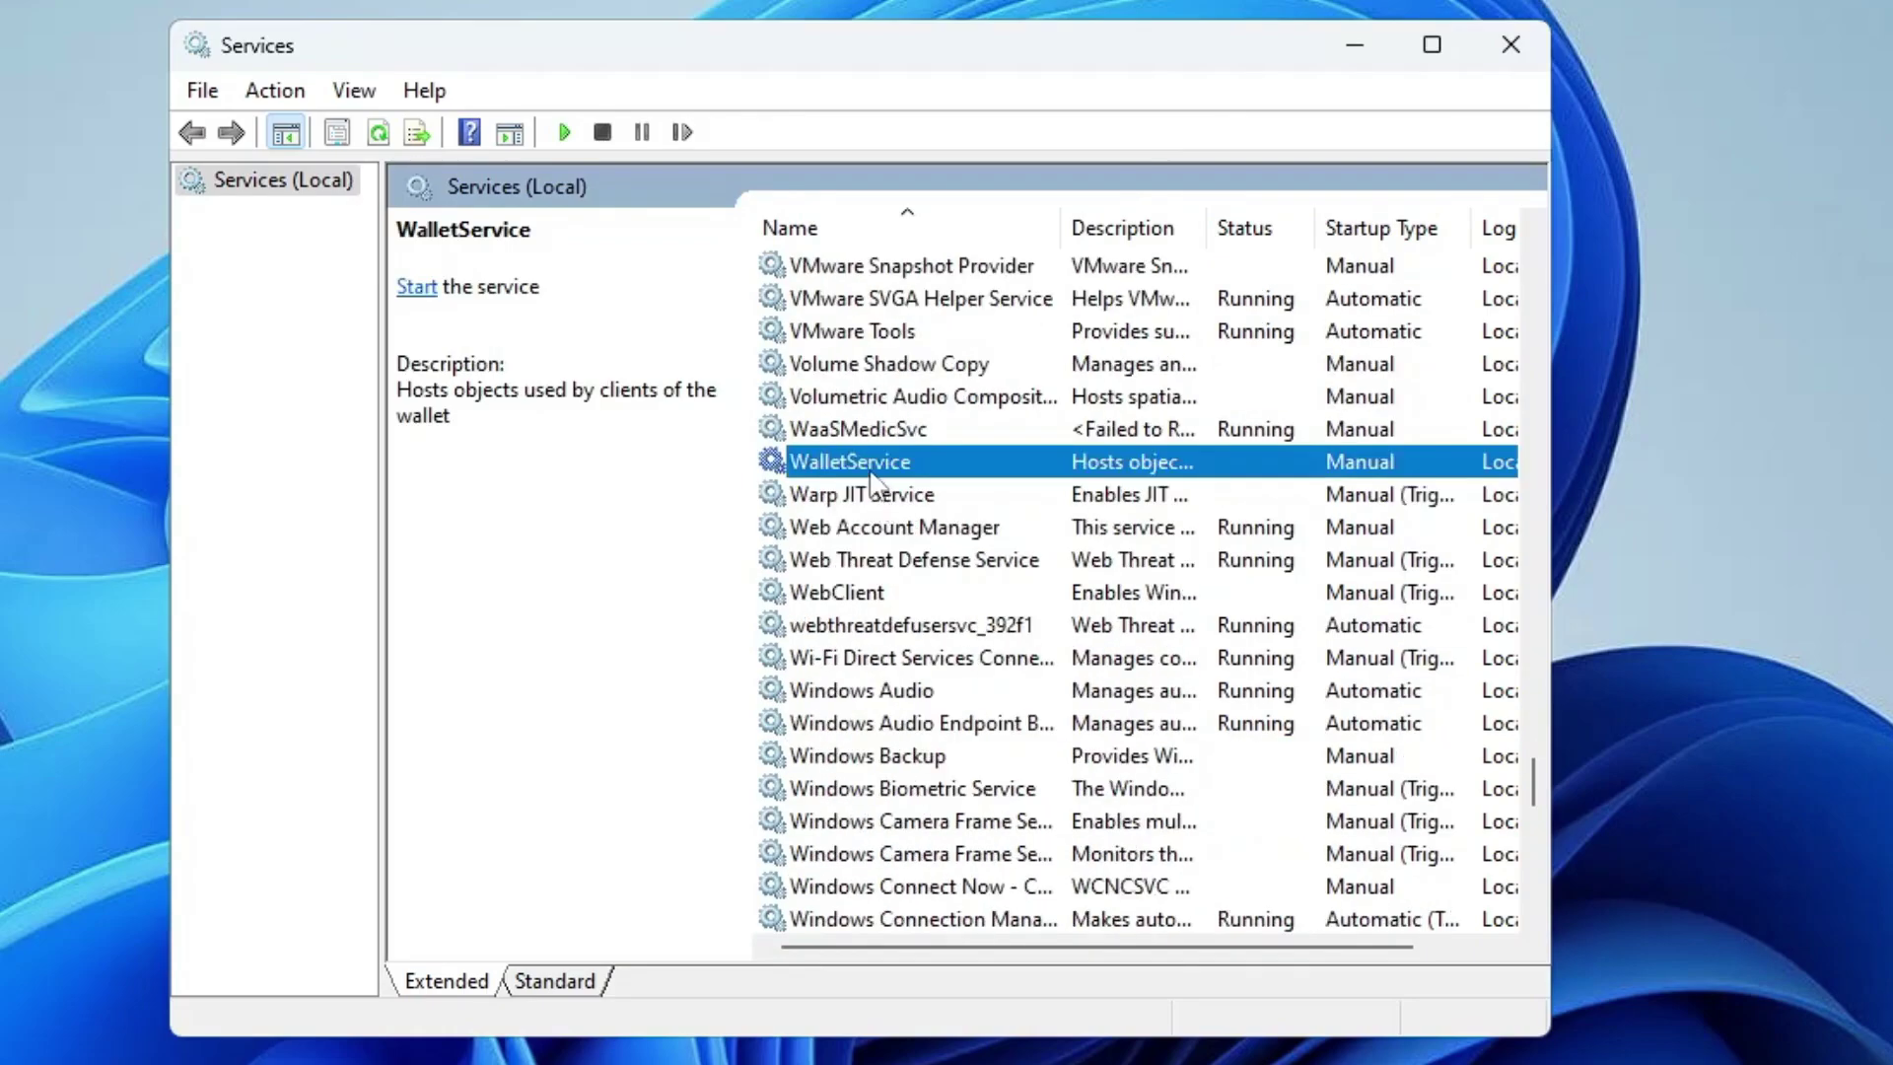
scroll(871, 477, down, 6)
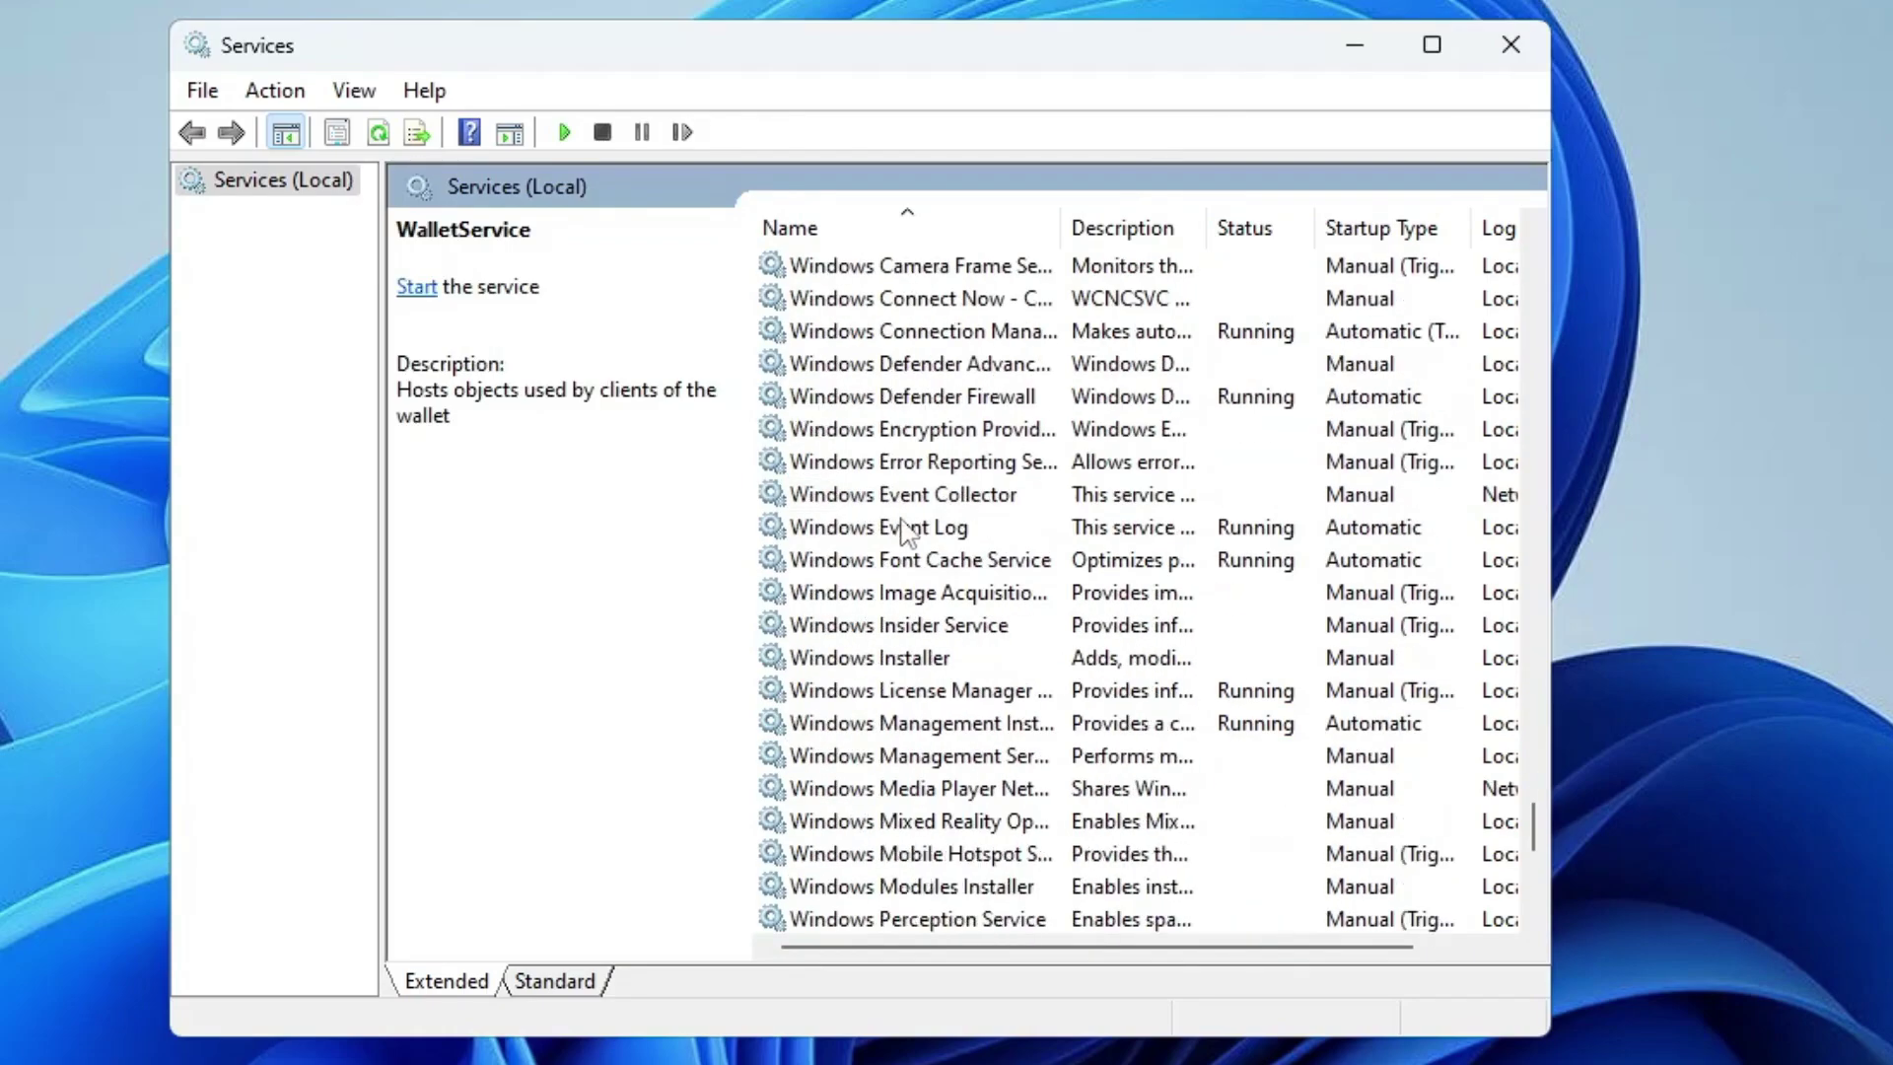